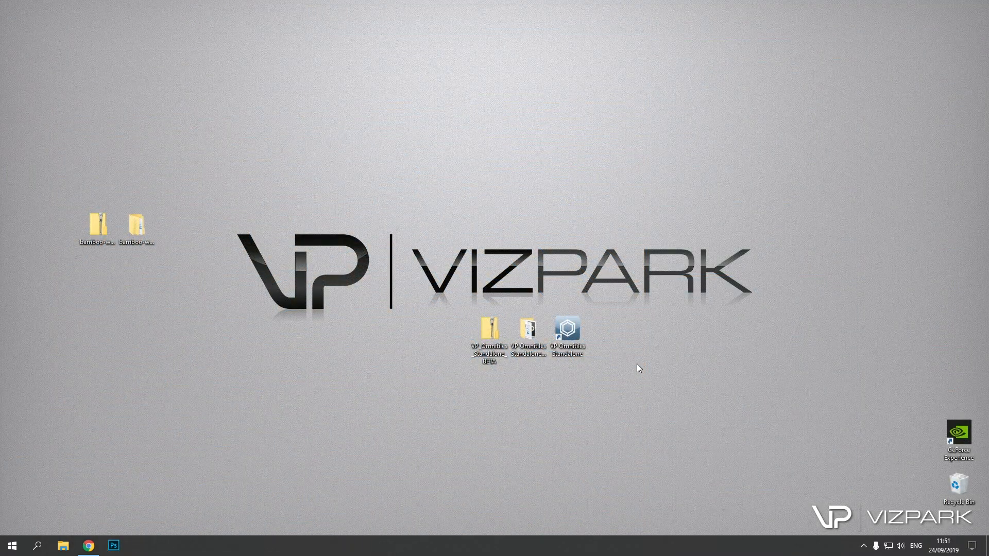
Switch to Chrome and review the Bamboo Wood PBR Material page on freepbr.com.
{"action": "left_click", "coordinate": [89, 546]}
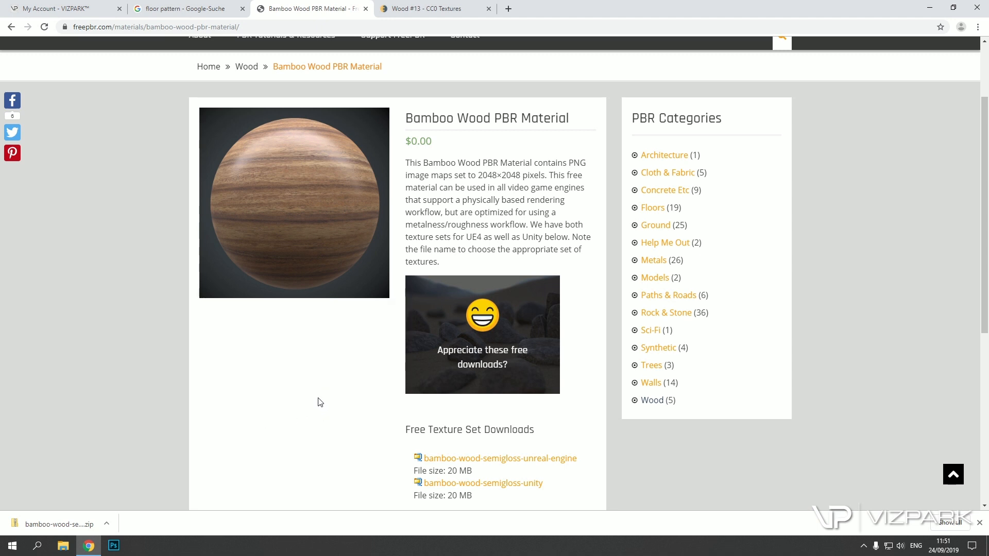
{"action": "scroll", "coordinate": [321, 400], "scroll_direction": "up", "scroll_amount": 2}
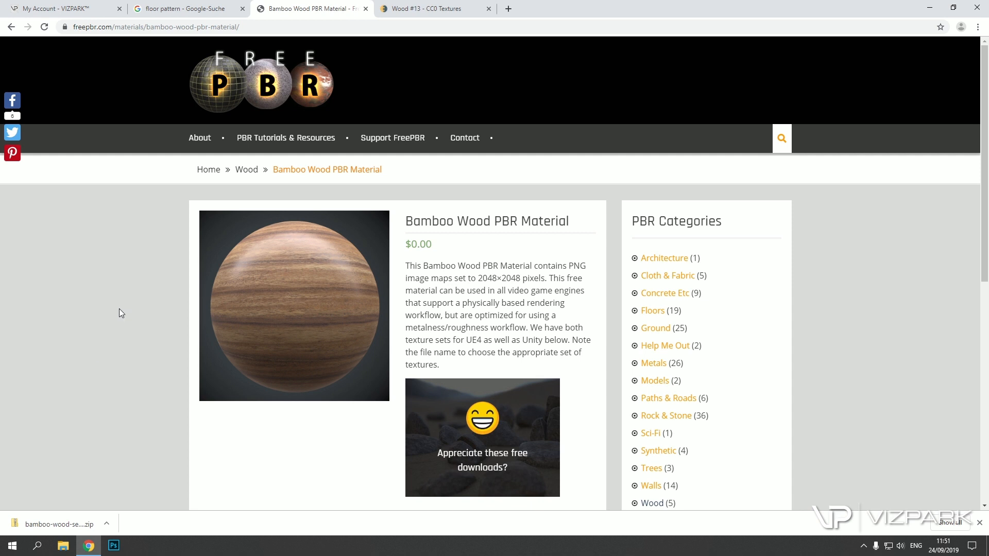
{"action": "scroll", "coordinate": [134, 312], "scroll_direction": "down", "scroll_amount": 1}
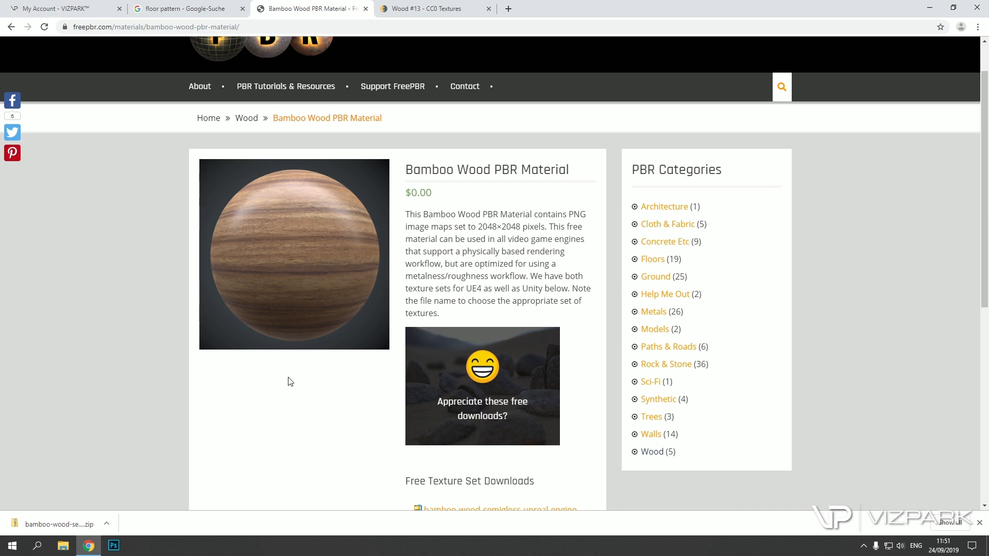
{"action": "scroll", "coordinate": [303, 386], "scroll_direction": "up", "scroll_amount": 1}
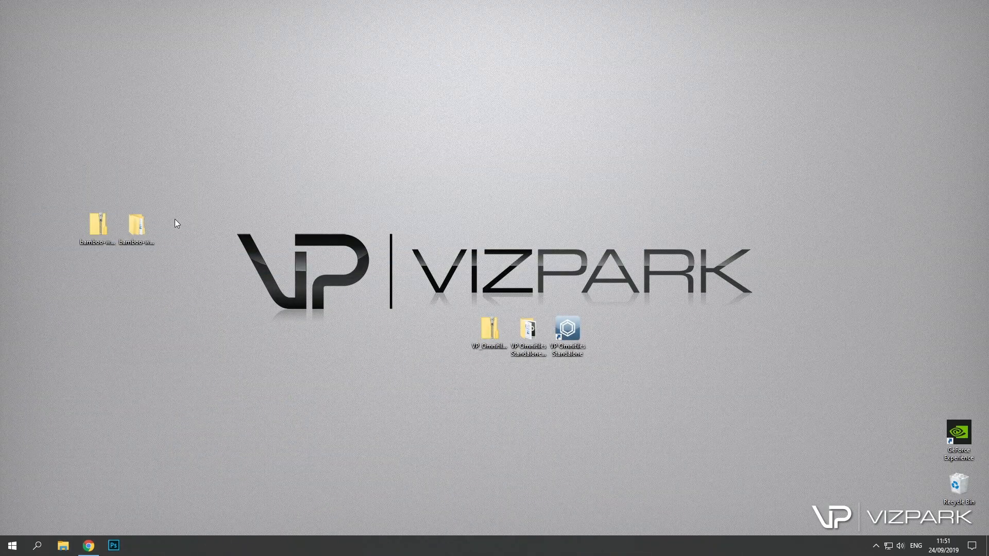
View the albedo image in the extracted bamboo-wood-semigloss-Unreal-Engine folder, then put the folder window away.
{"action": "double_click", "coordinate": [137, 226]}
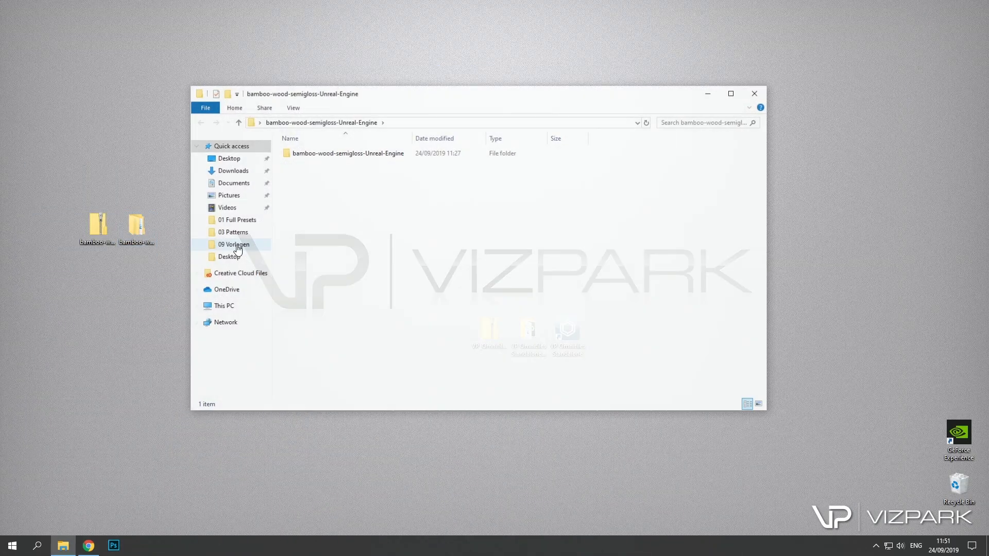
{"action": "left_click", "coordinate": [317, 153]}
{"action": "double_click", "coordinate": [319, 155]}
{"action": "double_click", "coordinate": [386, 172]}
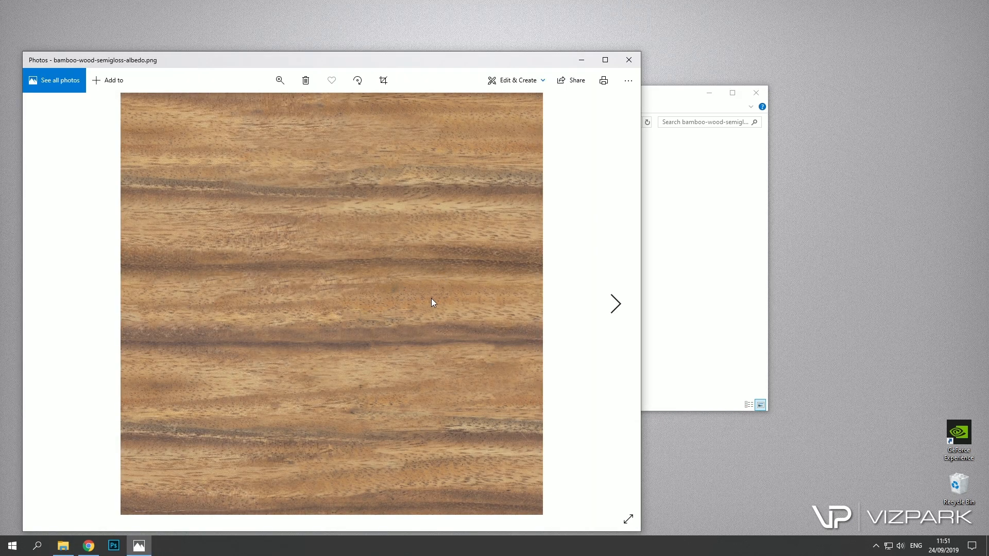
{"action": "left_click", "coordinate": [629, 59]}
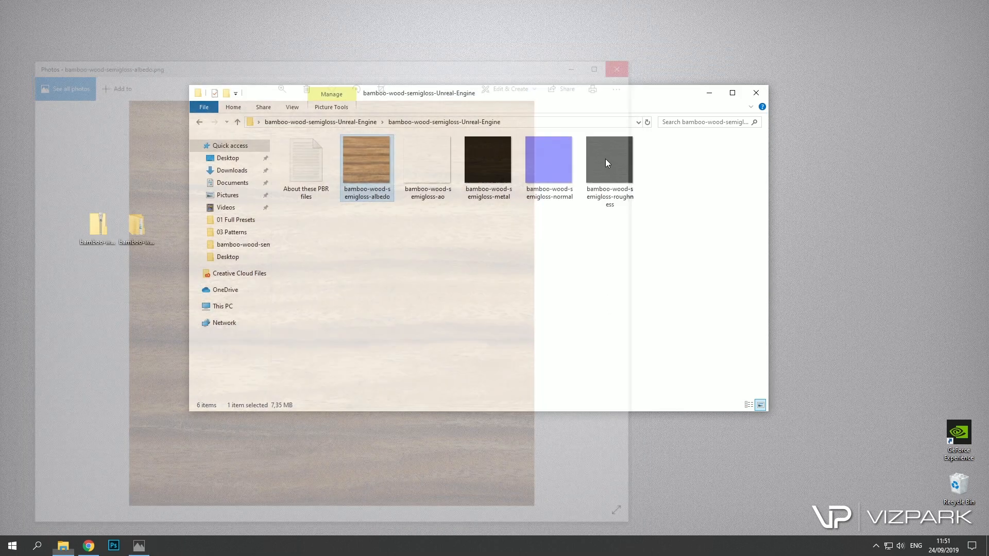
{"action": "left_click", "coordinate": [709, 94]}
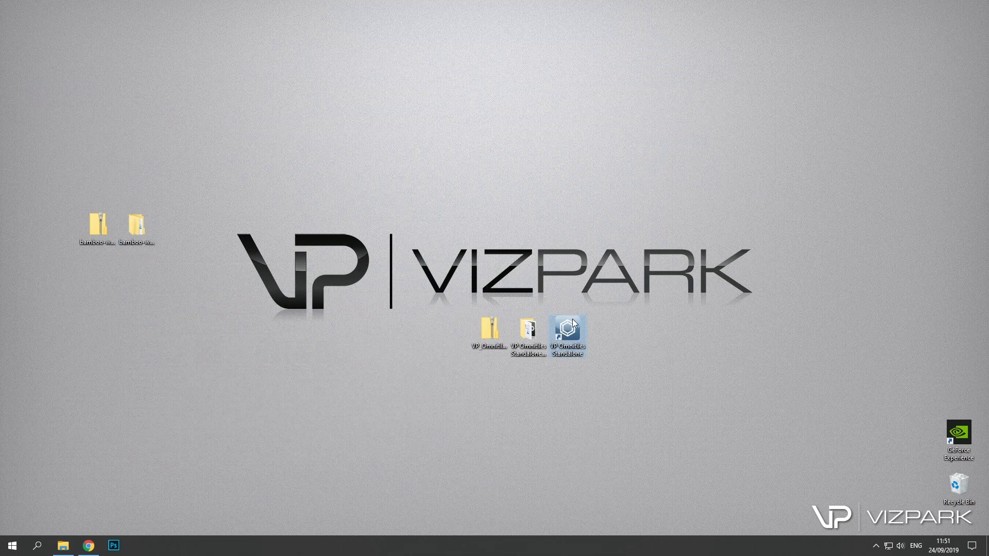
Launch VP Omnitiles Standalone and start a new project.
{"action": "double_click", "coordinate": [569, 332]}
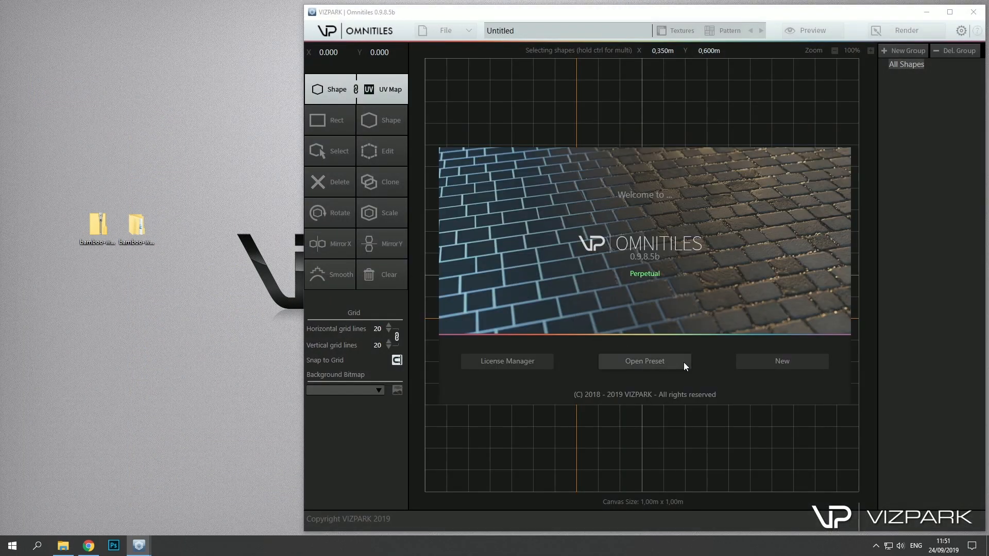
{"action": "left_click", "coordinate": [770, 364]}
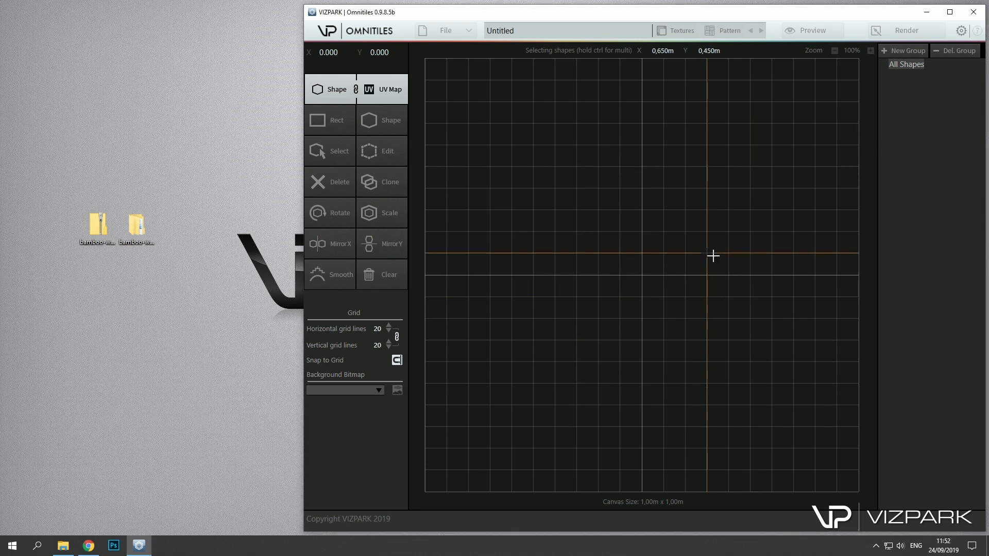
Load the texture maps by scanning the inner bamboo-wood-semigloss-Unreal-Engine folder on the Desktop.
{"action": "left_click", "coordinate": [672, 31]}
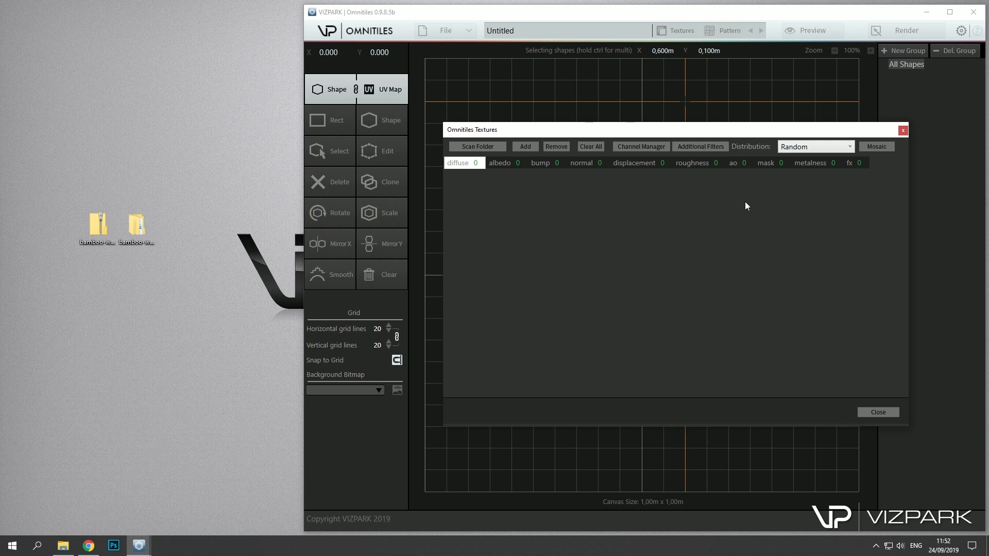
{"action": "left_click", "coordinate": [478, 146]}
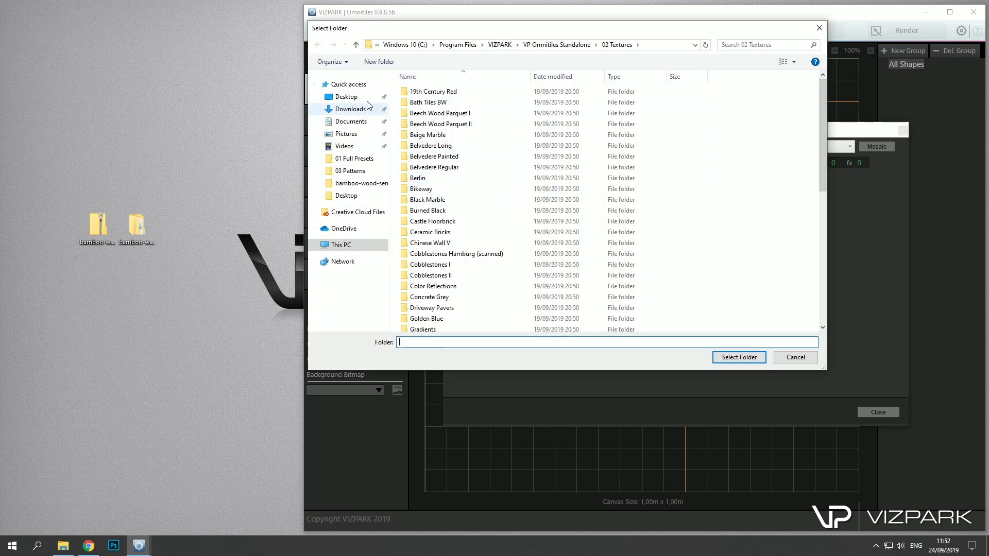
{"action": "left_click", "coordinate": [346, 97]}
{"action": "left_click", "coordinate": [460, 95]}
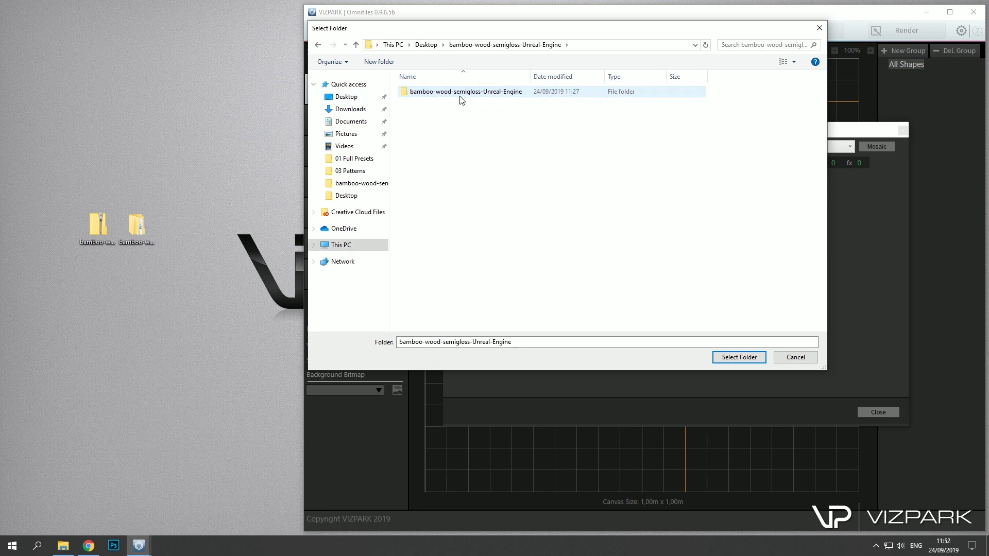
{"action": "double_click", "coordinate": [462, 95]}
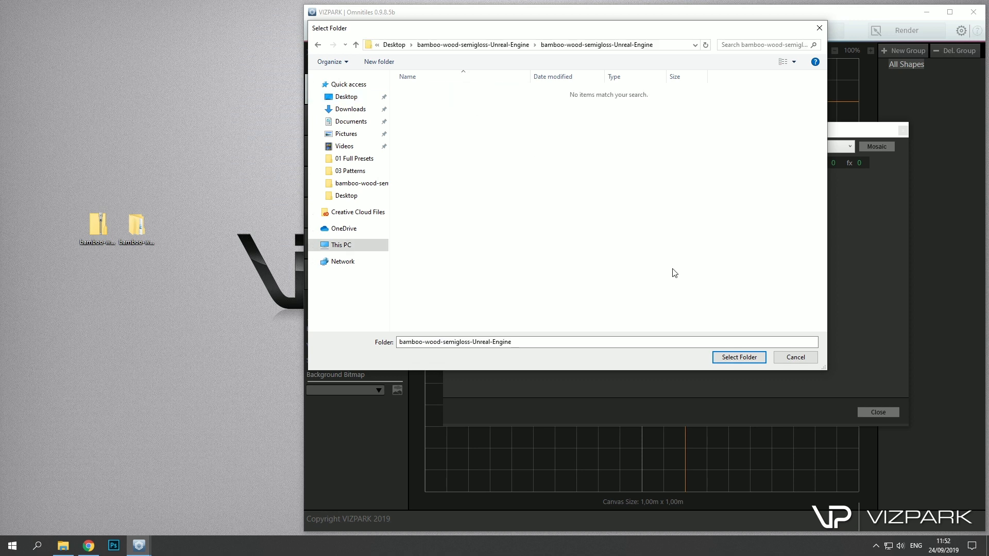
{"action": "left_click", "coordinate": [738, 357]}
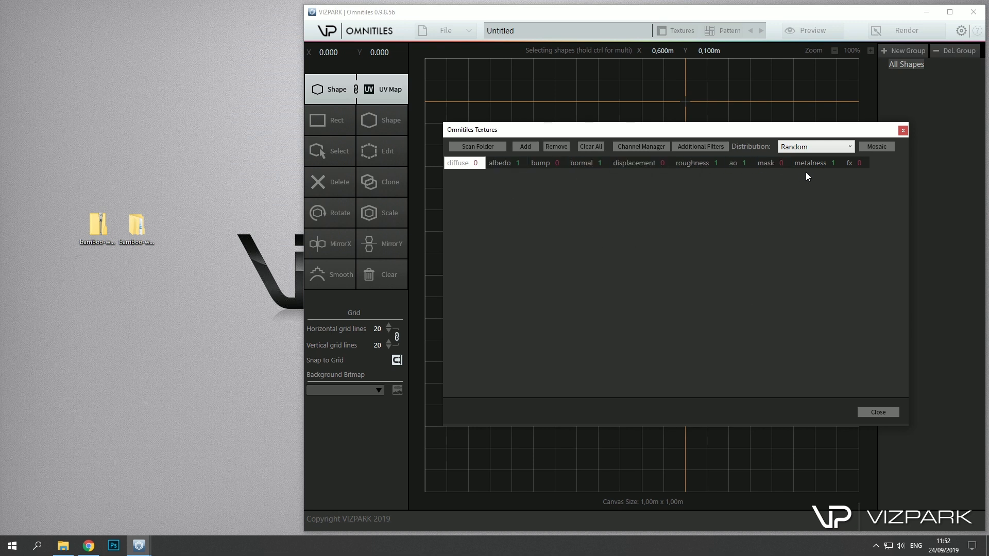
Review the maps loaded into the albedo, normal, roughness, ao and metalness channels.
{"action": "left_click", "coordinate": [503, 164]}
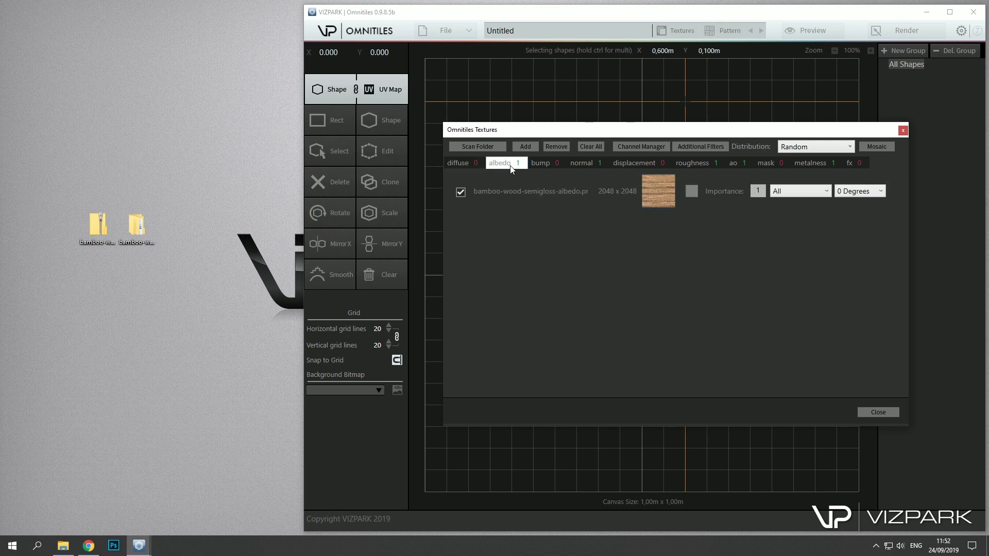
{"action": "left_click", "coordinate": [584, 164]}
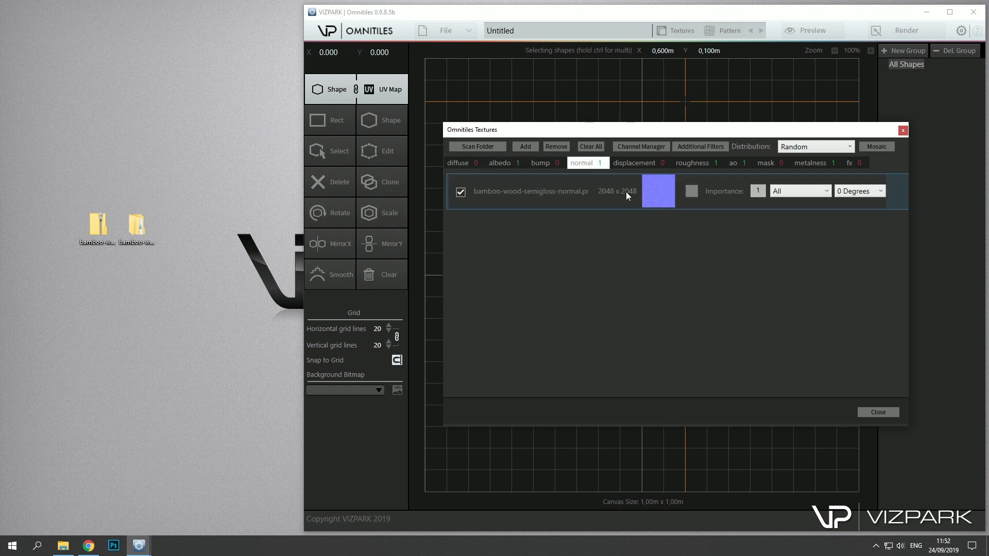
{"action": "left_click", "coordinate": [696, 165]}
{"action": "left_click", "coordinate": [737, 163]}
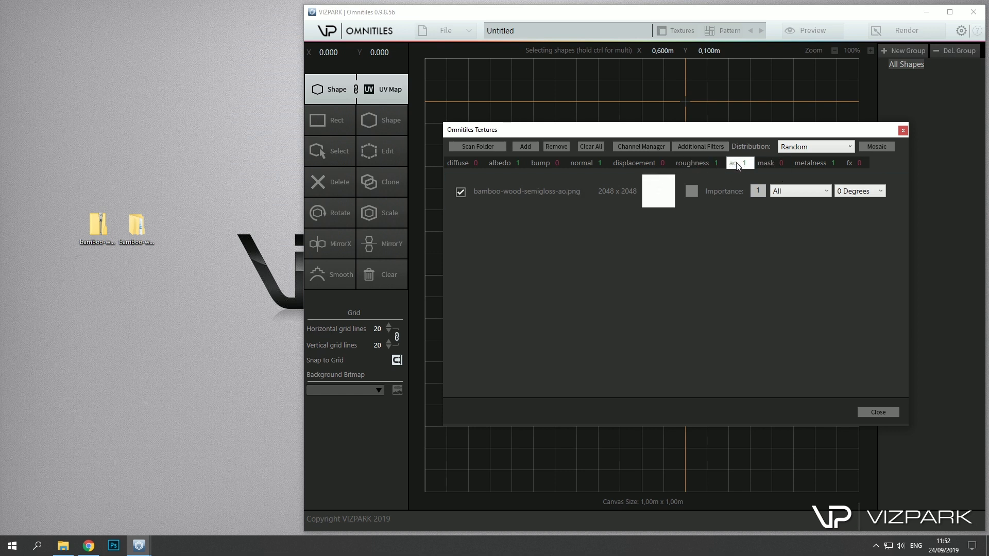
{"action": "left_click", "coordinate": [801, 165]}
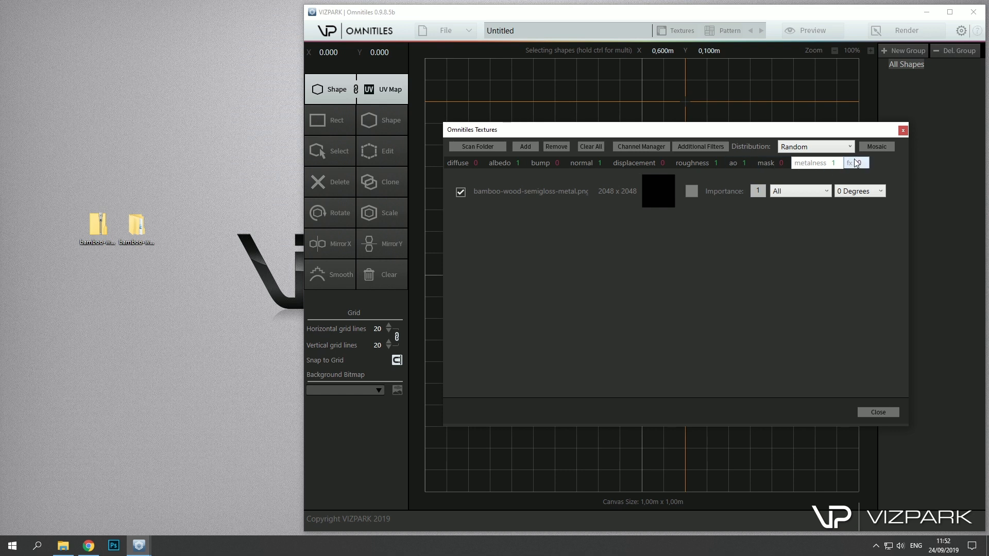
Examine the file-name filters of the metalness, mask, ao and roughness channels in the Channel Manager.
{"action": "left_click", "coordinate": [638, 147]}
{"action": "left_click_drag", "start_coordinate": [818, 264], "coordinate": [821, 323]}
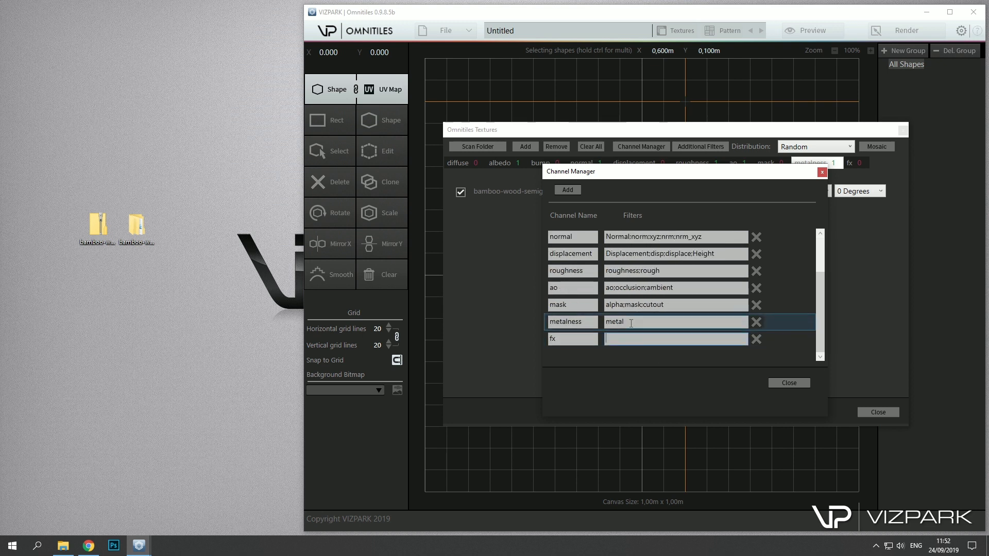
{"action": "left_click_drag", "start_coordinate": [631, 322], "coordinate": [596, 322]}
{"action": "left_click_drag", "start_coordinate": [671, 305], "coordinate": [592, 304]}
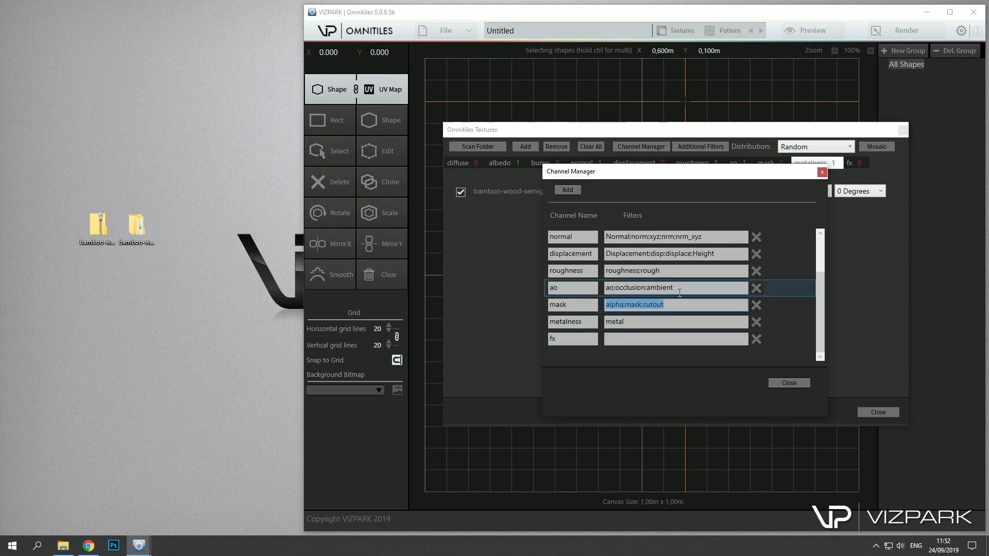
{"action": "left_click_drag", "start_coordinate": [674, 288], "coordinate": [589, 288]}
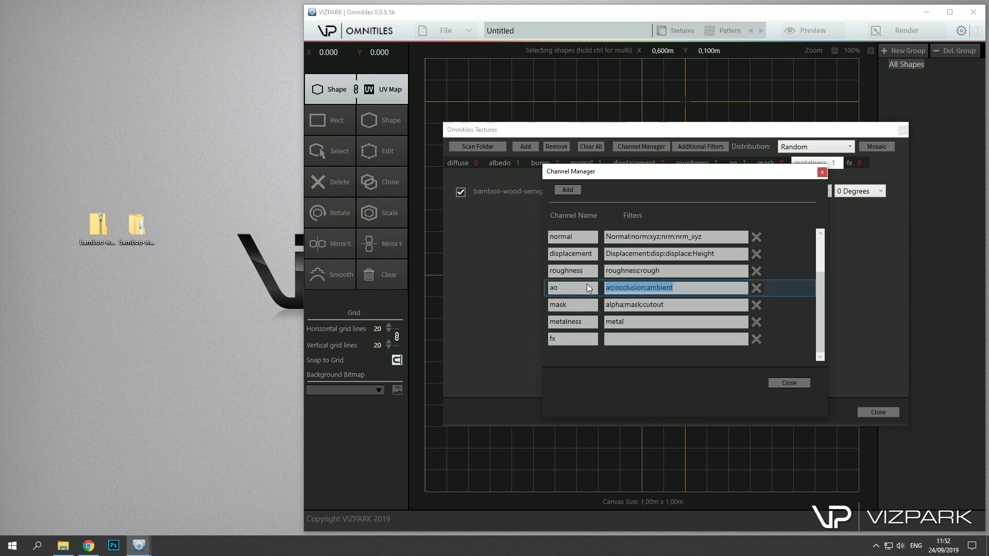
{"action": "left_click", "coordinate": [641, 272]}
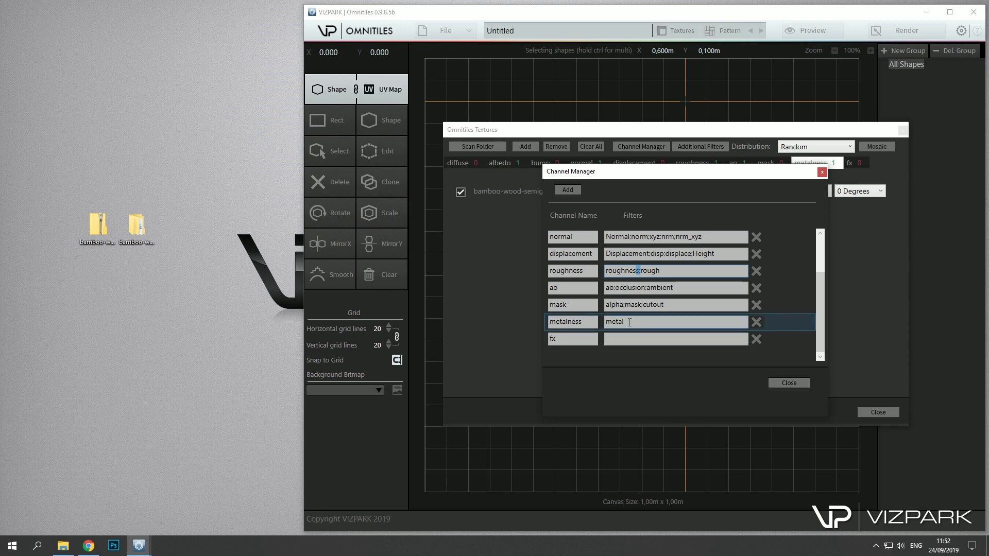
{"action": "left_click_drag", "start_coordinate": [630, 322], "coordinate": [602, 323]}
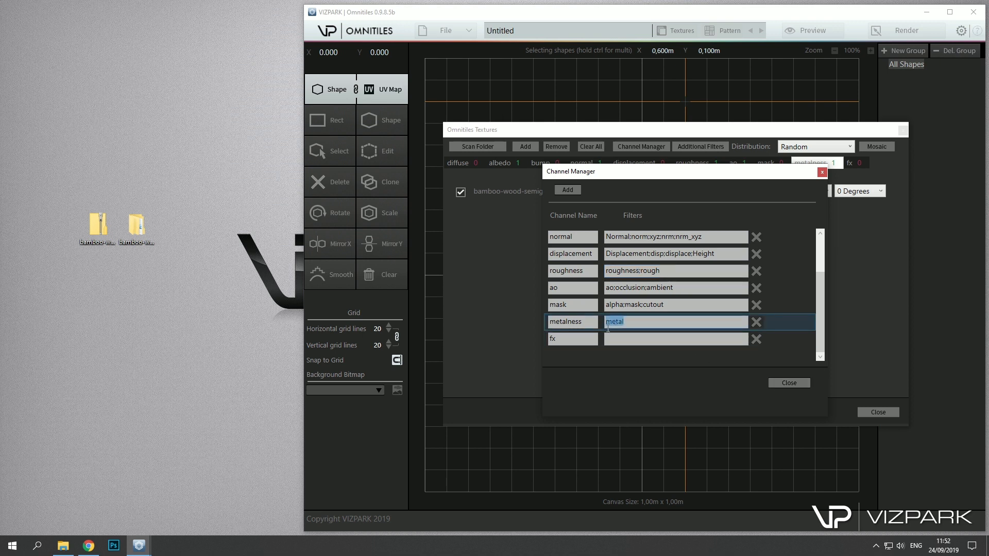
Compare the channel filters with the bamboo texture file names in their folder, then close the folder, Channel Manager and texture windows.
{"action": "double_click", "coordinate": [152, 225]}
{"action": "double_click", "coordinate": [393, 167]}
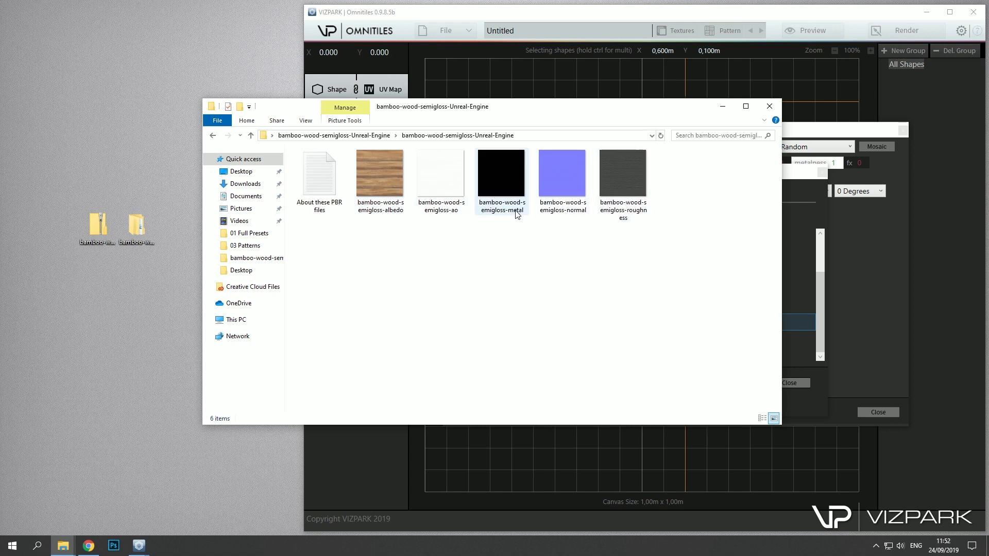
{"action": "left_click", "coordinate": [769, 107]}
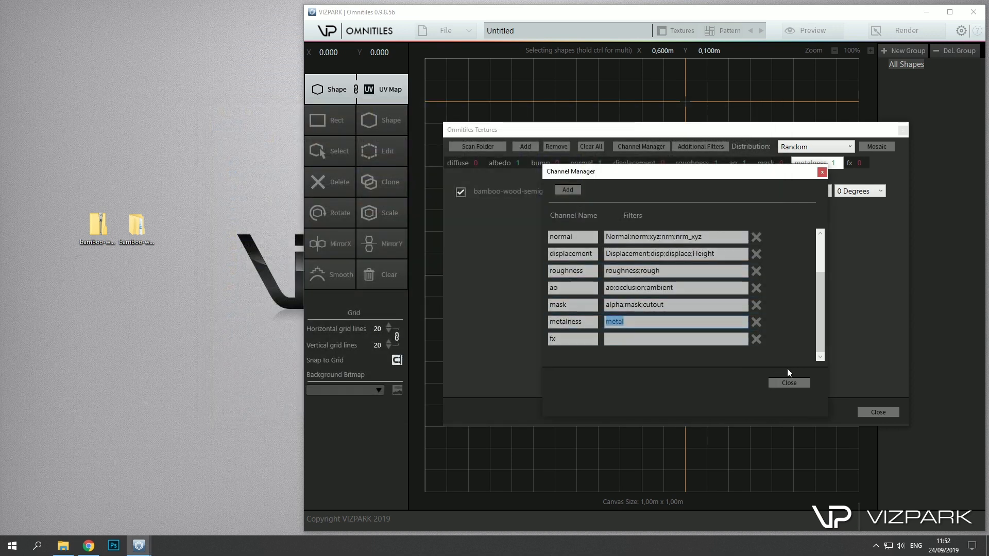
{"action": "left_click", "coordinate": [790, 382]}
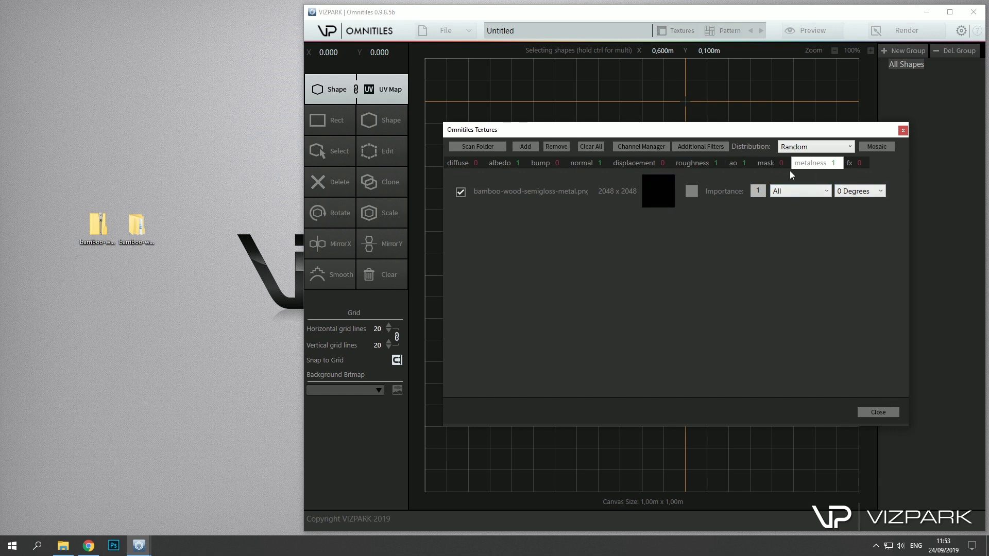
{"action": "left_click", "coordinate": [879, 412]}
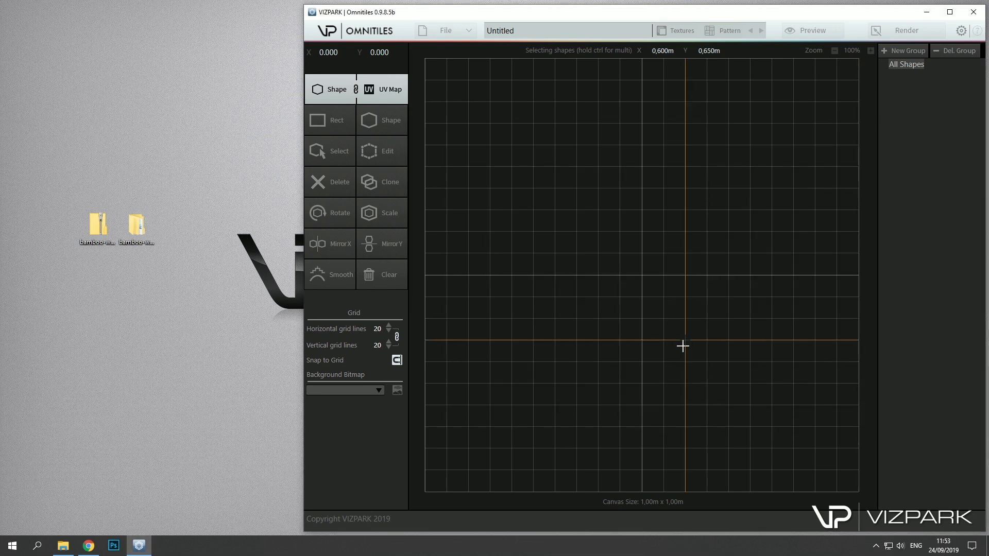
Show the preview and draw a rectangle shape about 0.8 m wide and 0.2 m high in the canvas's upper half.
{"action": "left_click", "coordinate": [805, 32]}
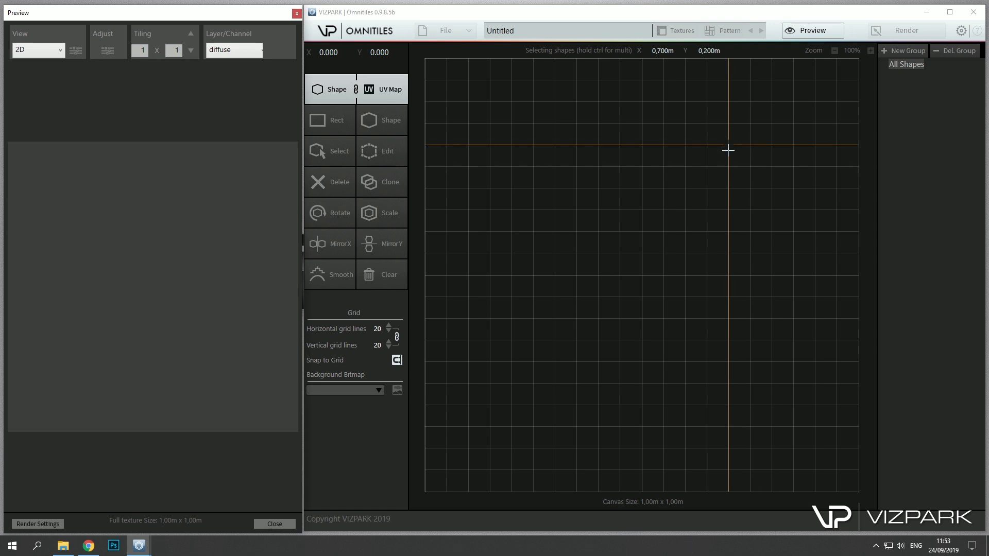
{"action": "left_click", "coordinate": [329, 120]}
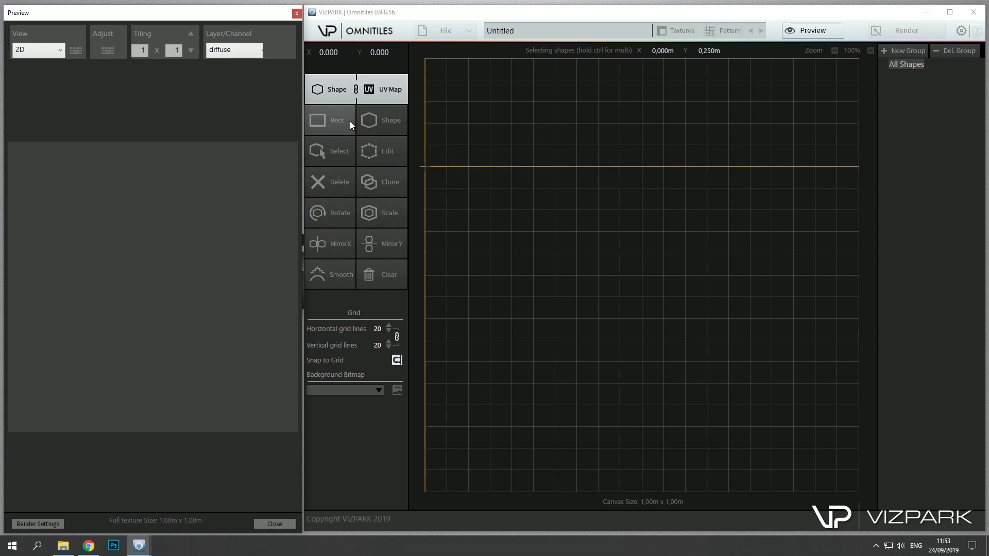
{"action": "mouse_move", "coordinate": [446, 145]}
{"action": "left_mouse_down"}
{"action": "mouse_move", "coordinate": [512, 182]}
{"action": "mouse_move", "coordinate": [755, 270]}
{"action": "mouse_move", "coordinate": [788, 234]}
{"action": "left_mouse_up"}
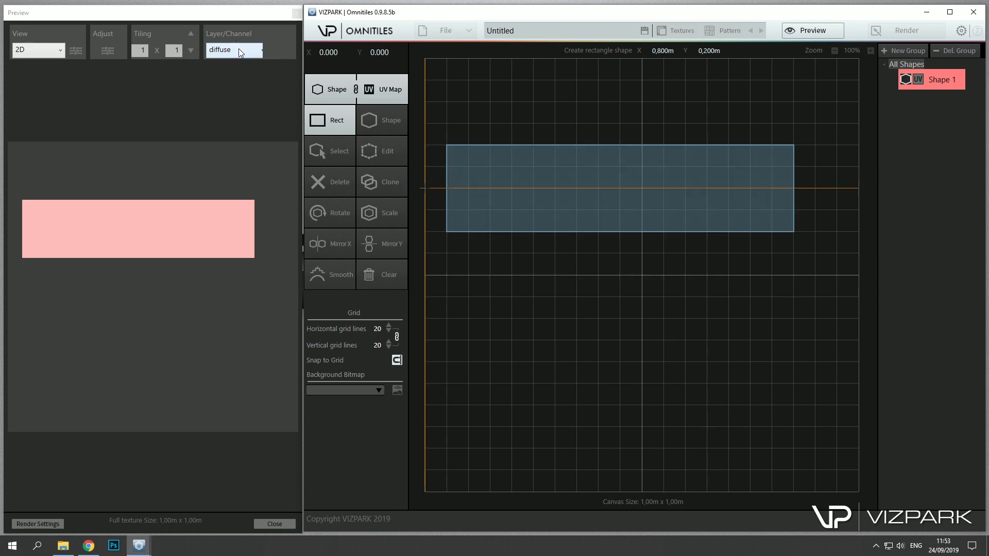
Check the diffuse channel in the texture list and set the preview channel to albedo.
{"action": "left_click", "coordinate": [676, 30]}
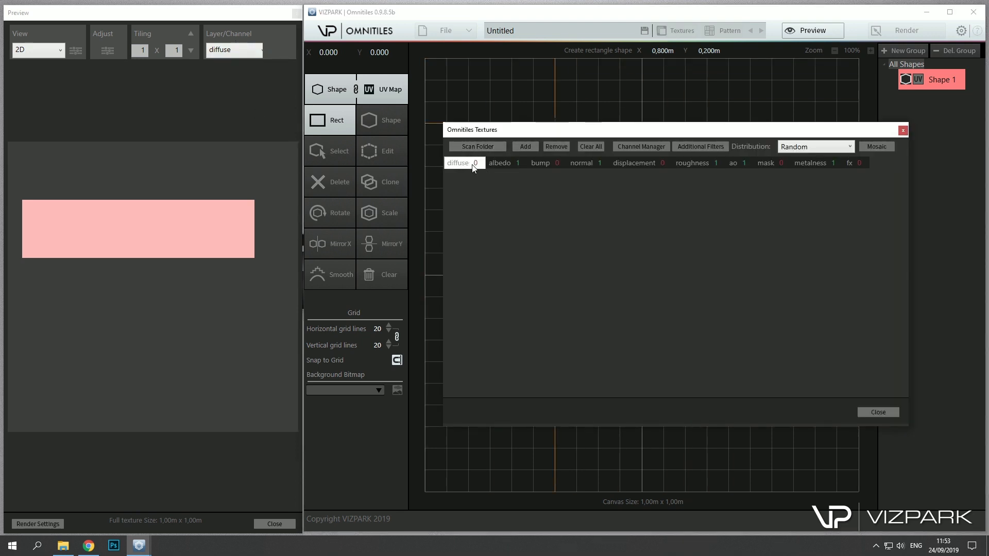
{"action": "left_click", "coordinate": [877, 411]}
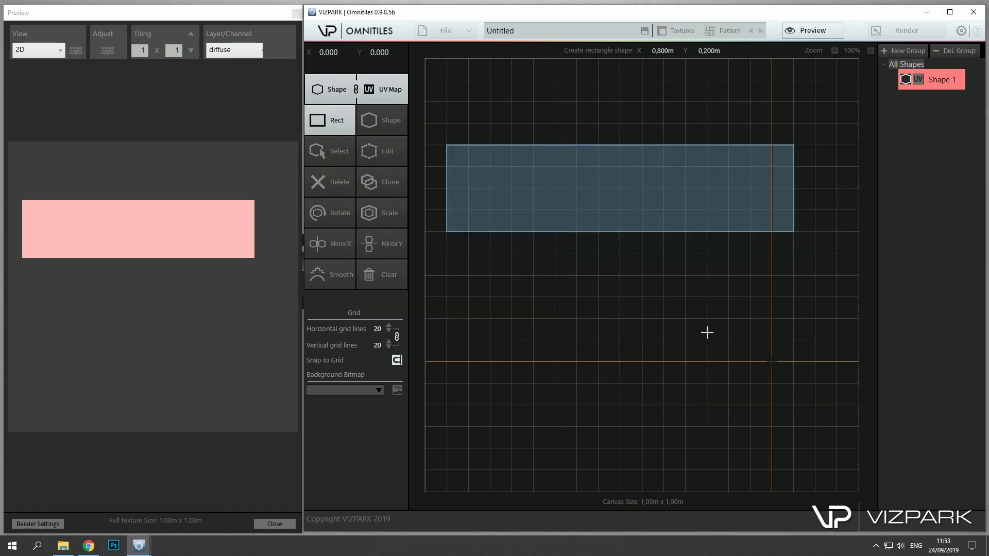
{"action": "left_click", "coordinate": [242, 49]}
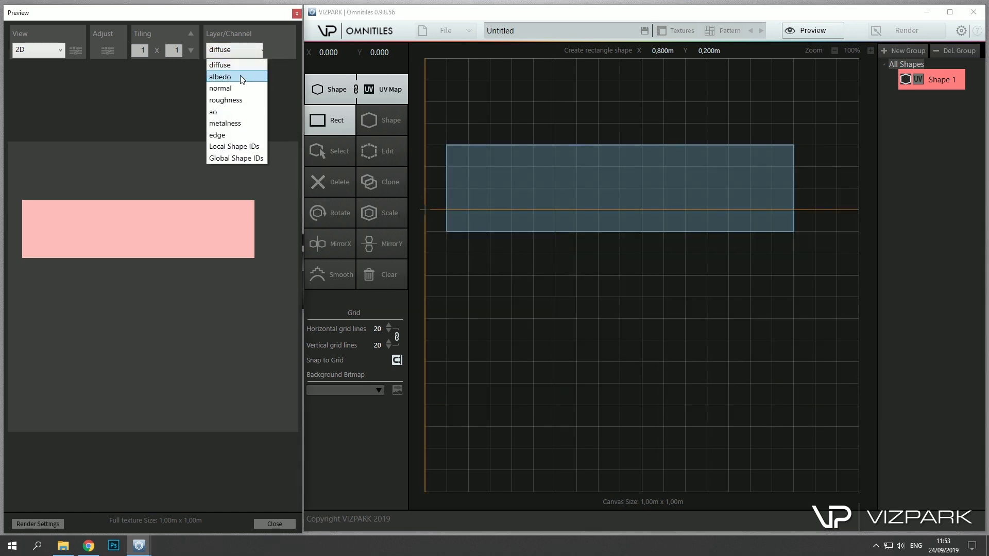
{"action": "left_click", "coordinate": [240, 77]}
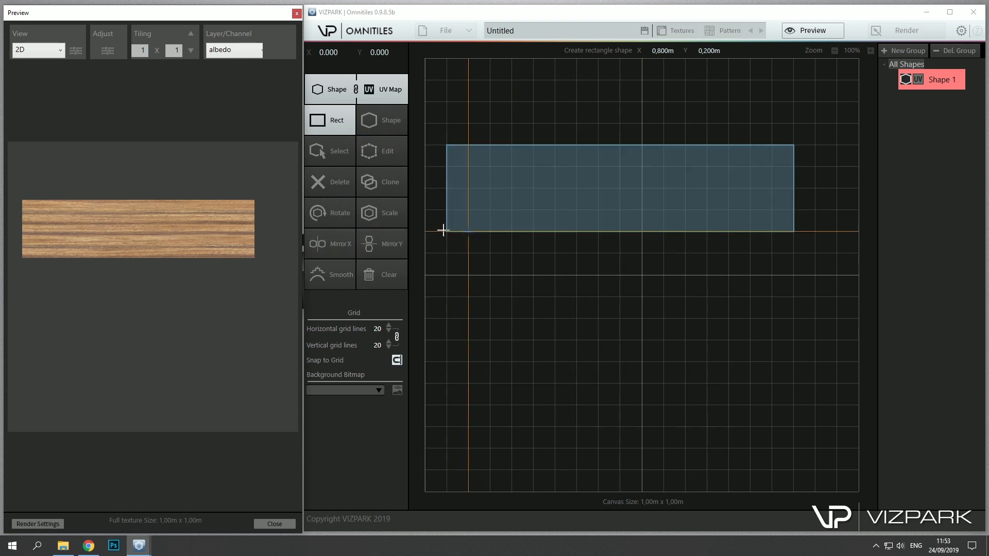
Draw a second rectangle about 0.25 m wide and 0.45 m high beneath the wide one.
{"action": "mouse_move", "coordinate": [511, 253]}
{"action": "left_mouse_down"}
{"action": "mouse_move", "coordinate": [538, 271]}
{"action": "mouse_move", "coordinate": [621, 449]}
{"action": "left_mouse_up"}
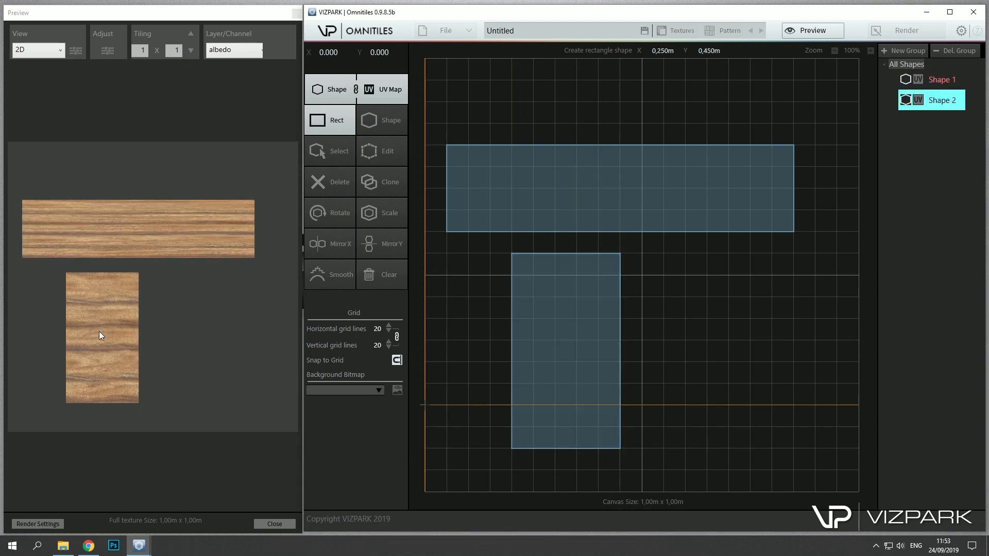
{"action": "left_click", "coordinate": [378, 95]}
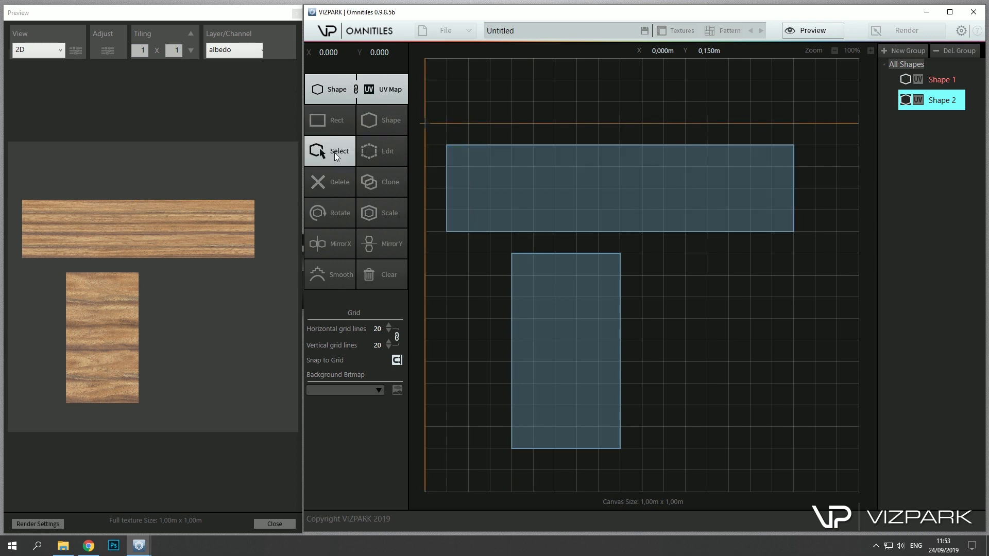
Select the wide rectangle and try rotating its UV map to 90 degrees, returning it to 0.
{"action": "left_click", "coordinate": [547, 189]}
{"action": "left_click", "coordinate": [373, 96]}
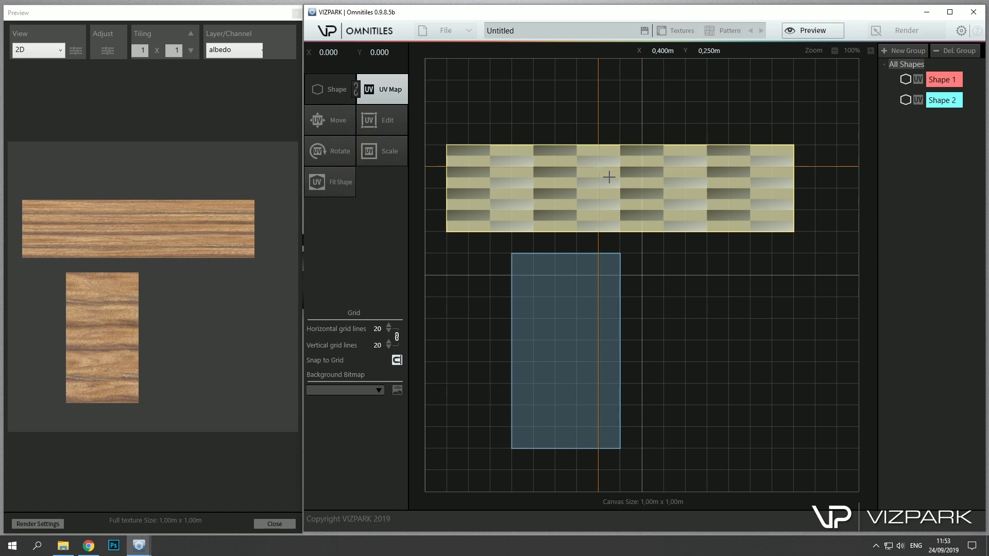
{"action": "left_click", "coordinate": [337, 151]}
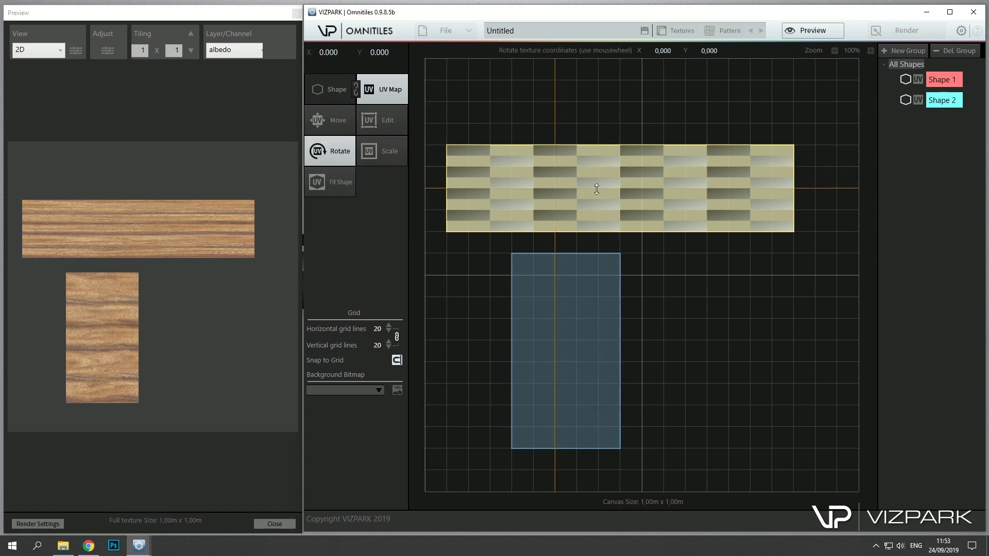
{"action": "scroll", "coordinate": [599, 189], "scroll_direction": "down", "scroll_amount": 4}
{"action": "scroll", "coordinate": [599, 190], "scroll_direction": "up", "scroll_amount": 6}
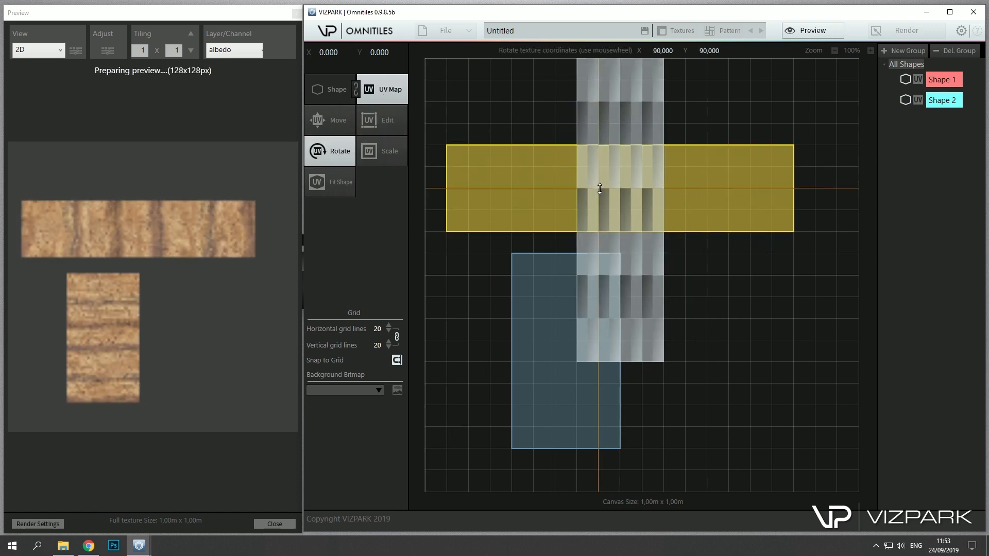
{"action": "scroll", "coordinate": [598, 193], "scroll_direction": "up", "scroll_amount": 2}
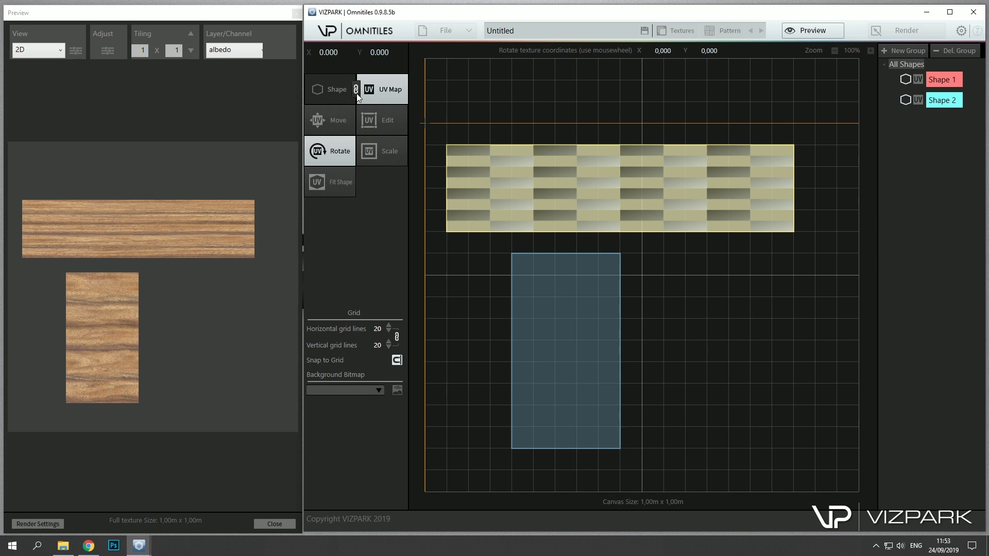
Try scaling the wide rectangle's UV map, then fit it back to the shape and relink shape and UV editing.
{"action": "left_click", "coordinate": [381, 151]}
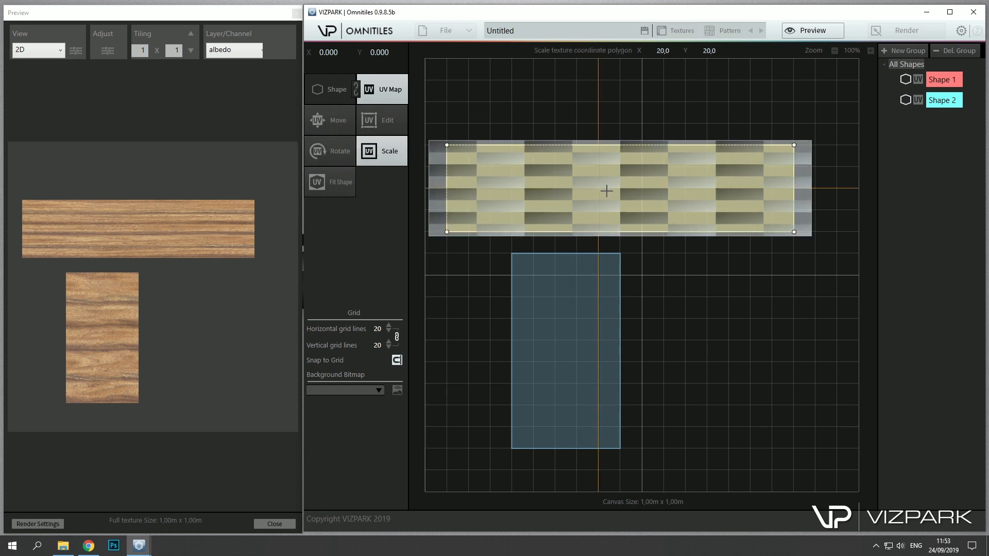
{"action": "scroll", "coordinate": [605, 192], "scroll_direction": "up", "scroll_amount": 2}
{"action": "scroll", "coordinate": [605, 192], "scroll_direction": "up", "scroll_amount": 3}
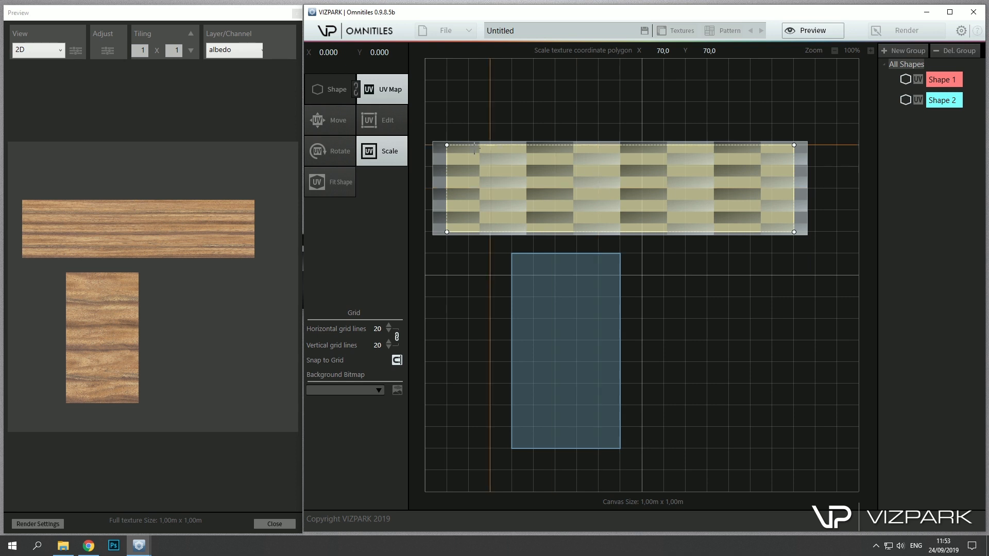
{"action": "left_click", "coordinate": [328, 180]}
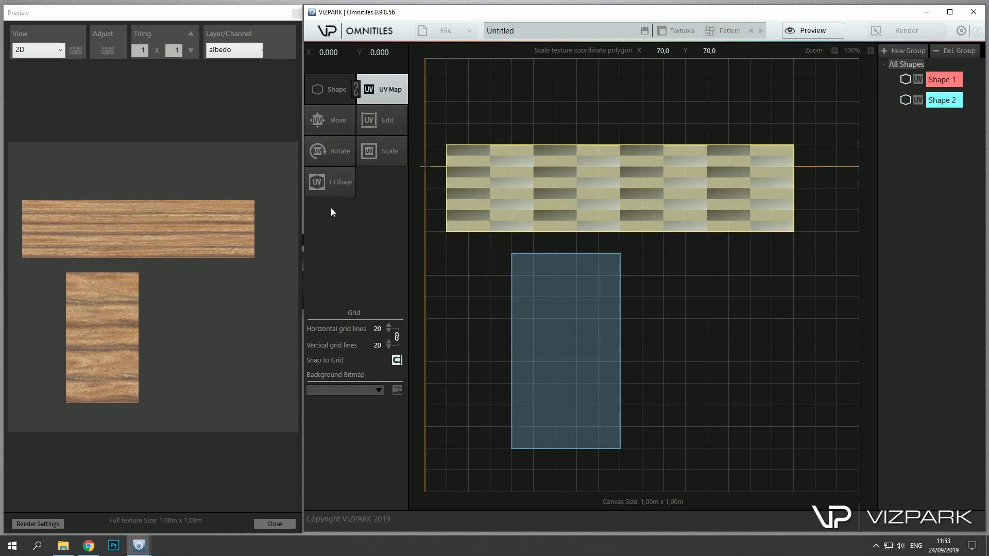
{"action": "left_click", "coordinate": [357, 92]}
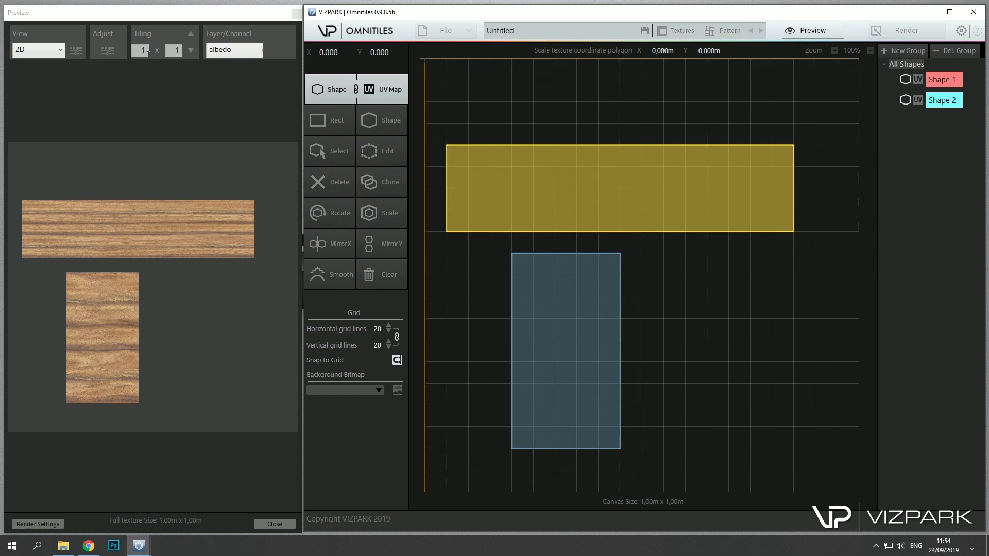
Set the global UV scale to 500 for both U and V in the additional general settings and confirm.
{"action": "left_click", "coordinate": [108, 50]}
{"action": "left_click_drag", "start_coordinate": [517, 13], "coordinate": [599, 56]}
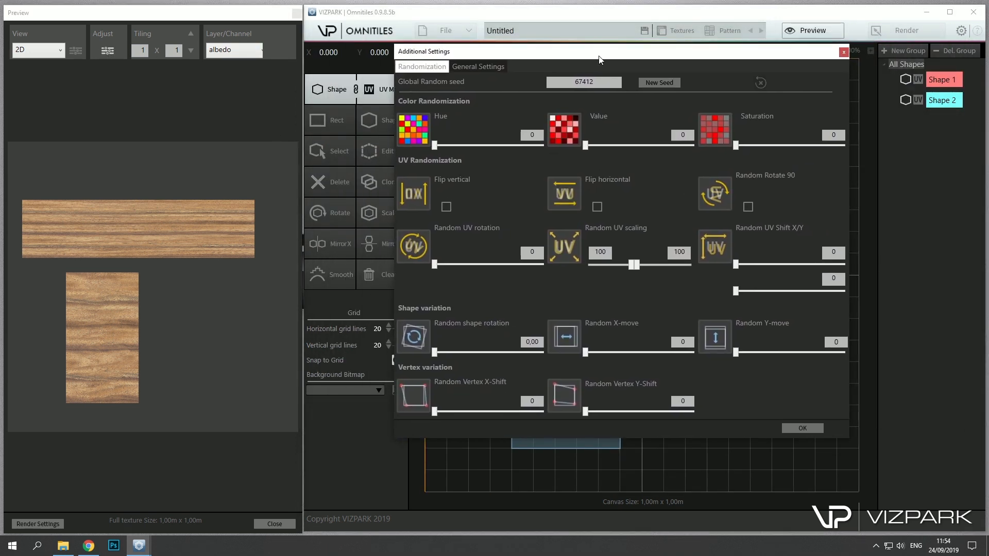
{"action": "left_click", "coordinate": [469, 65]}
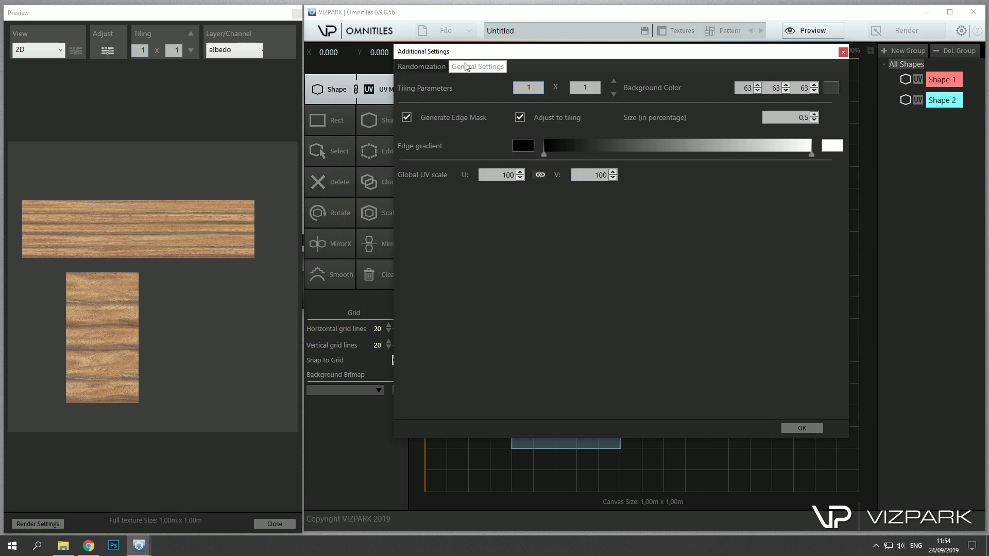
{"action": "double_click", "coordinate": [506, 176]}
{"action": "type", "text": "500"}
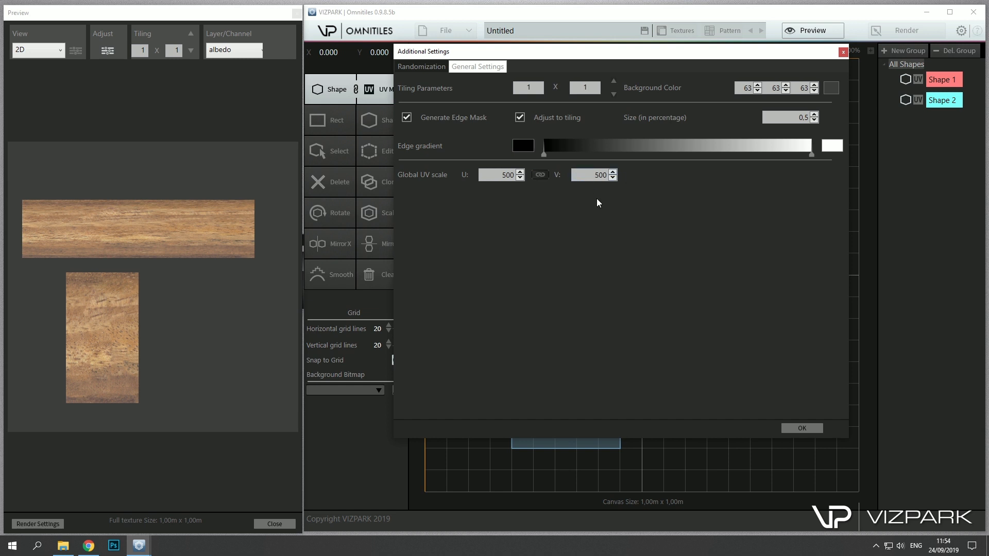
{"action": "left_click", "coordinate": [803, 427]}
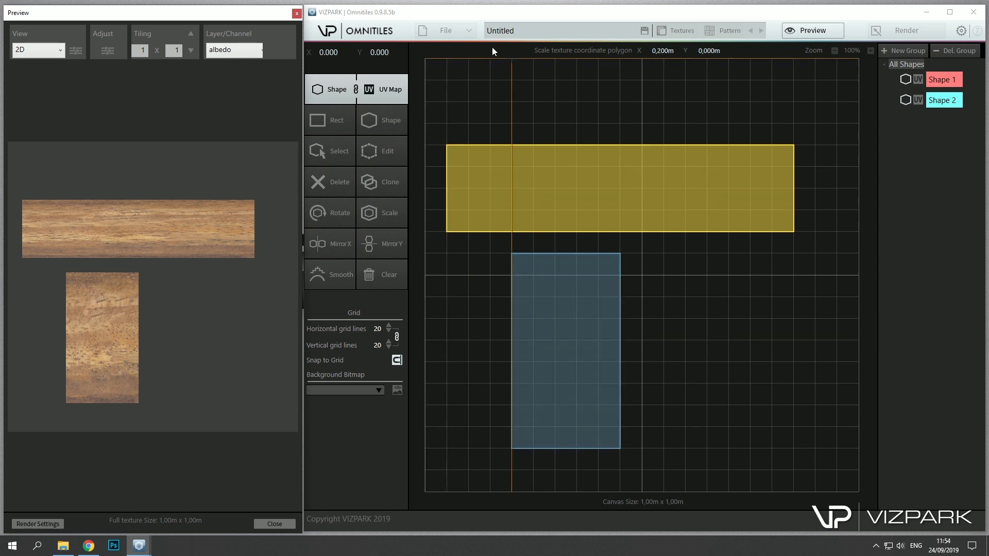
Clear all shapes from the canvas and load the Herringbone 5 to 1 pattern preset.
{"action": "left_click", "coordinate": [390, 274]}
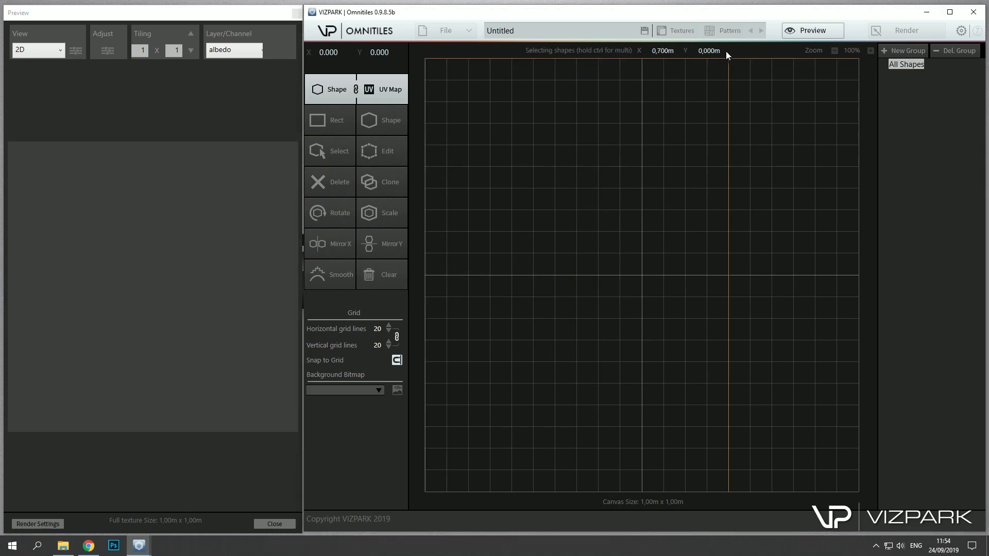
{"action": "left_click", "coordinate": [725, 32]}
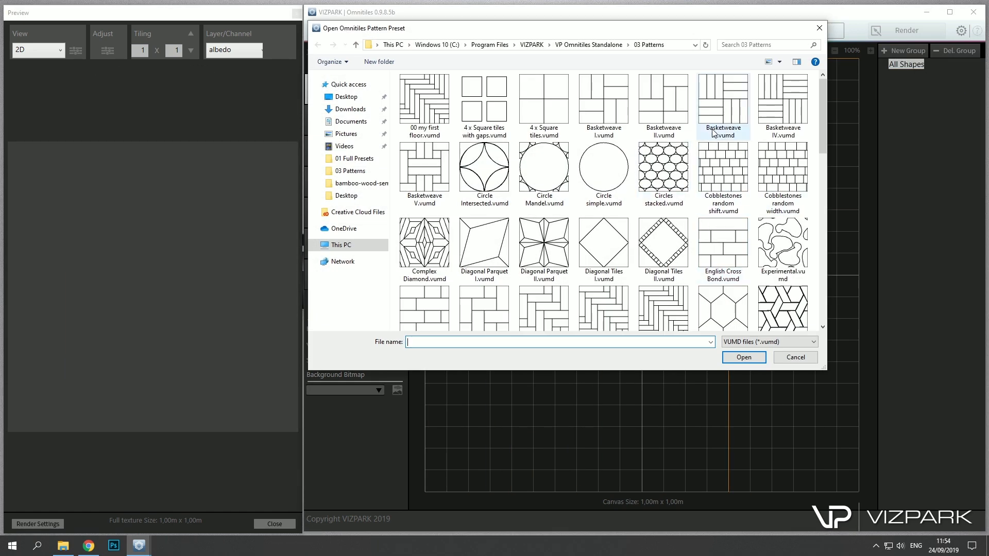
{"action": "left_click_drag", "start_coordinate": [822, 126], "coordinate": [818, 169]}
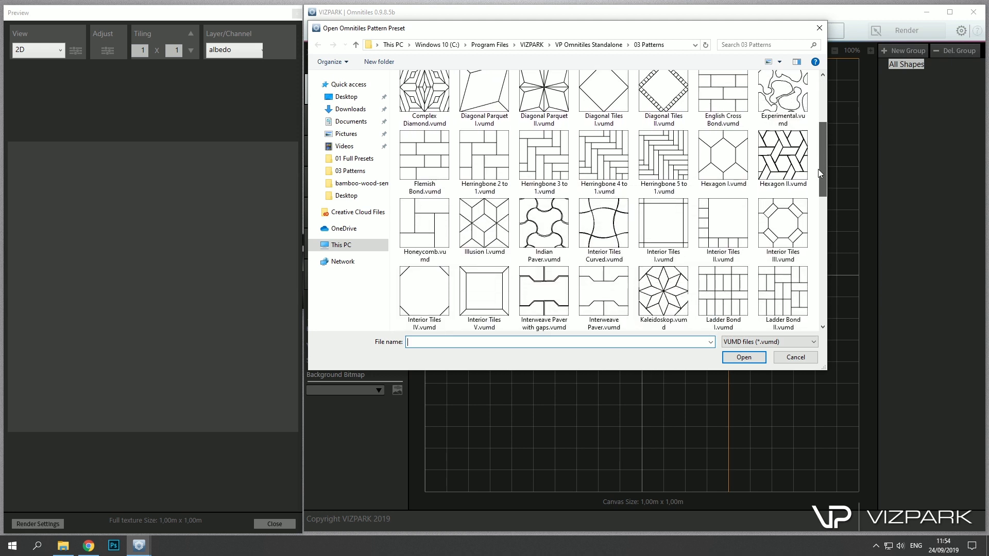
{"action": "double_click", "coordinate": [675, 157]}
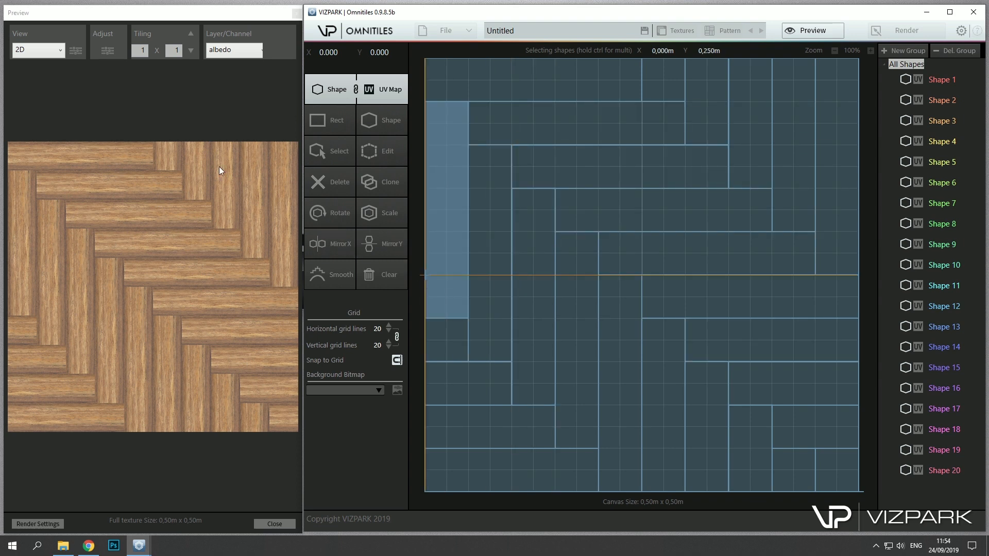
Enable random vertical and horizontal UV flipping for the pattern, trying Random Rotate 90 but leaving it off.
{"action": "left_click", "coordinate": [107, 50]}
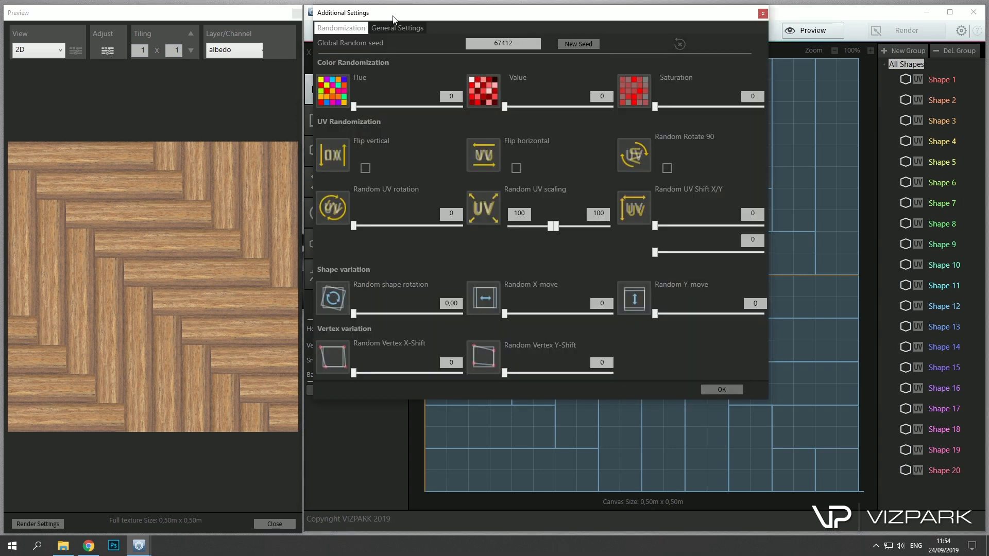
{"action": "left_click_drag", "start_coordinate": [386, 11], "coordinate": [425, 82]}
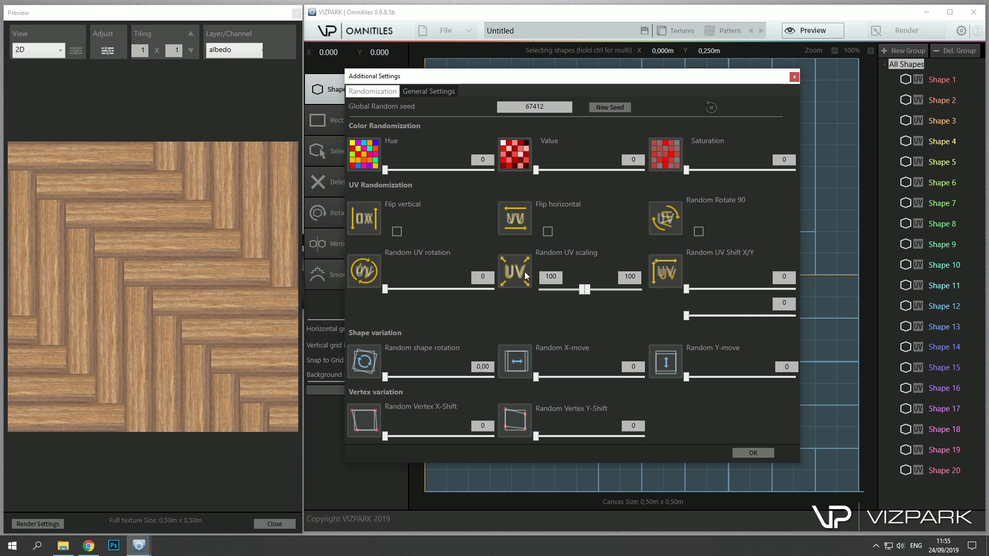
{"action": "left_click", "coordinate": [396, 231]}
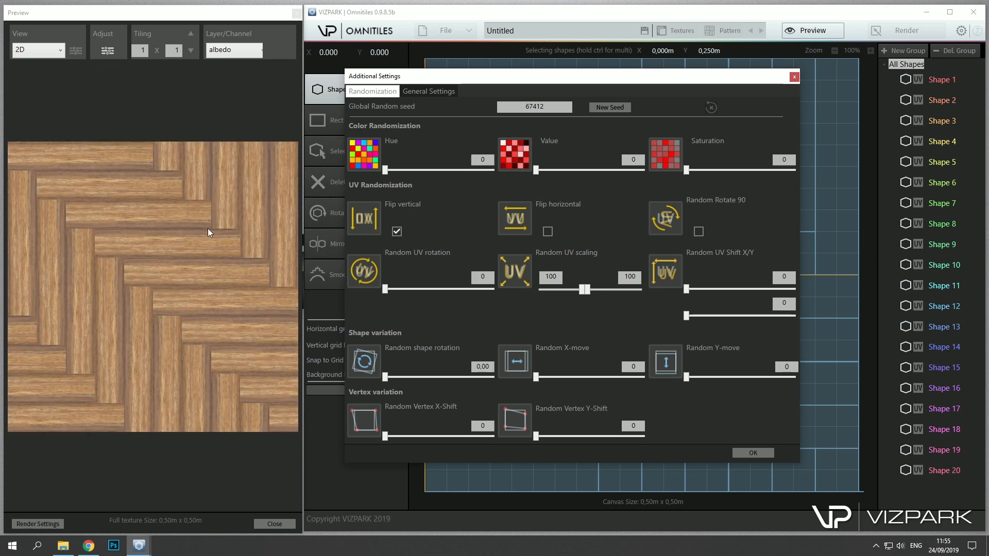
{"action": "left_click", "coordinate": [548, 233]}
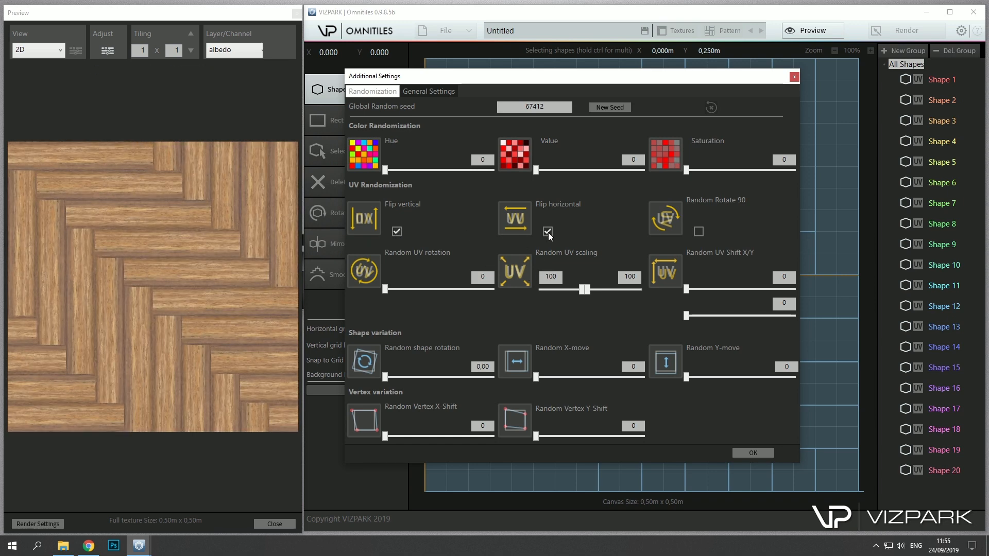
{"action": "left_click", "coordinate": [699, 233]}
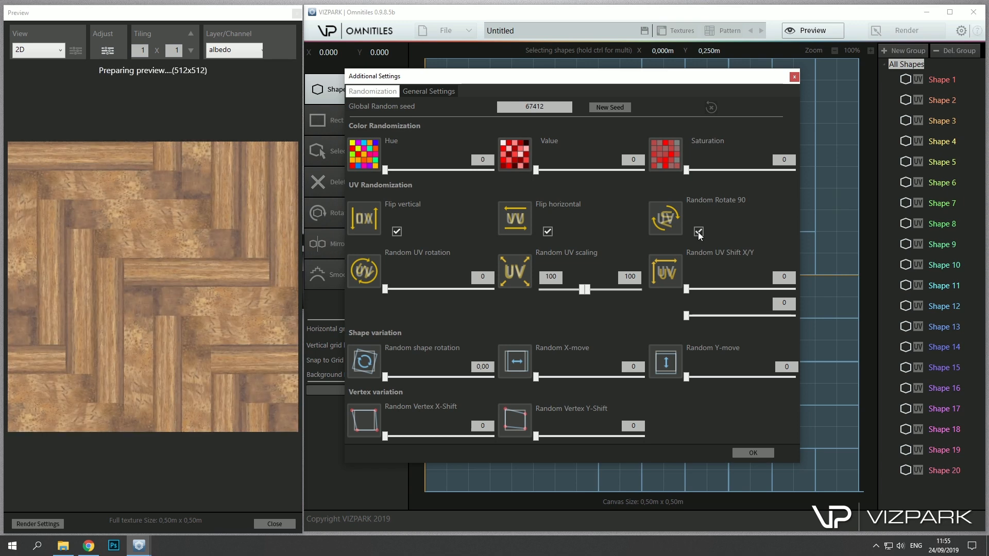
{"action": "left_click", "coordinate": [698, 232]}
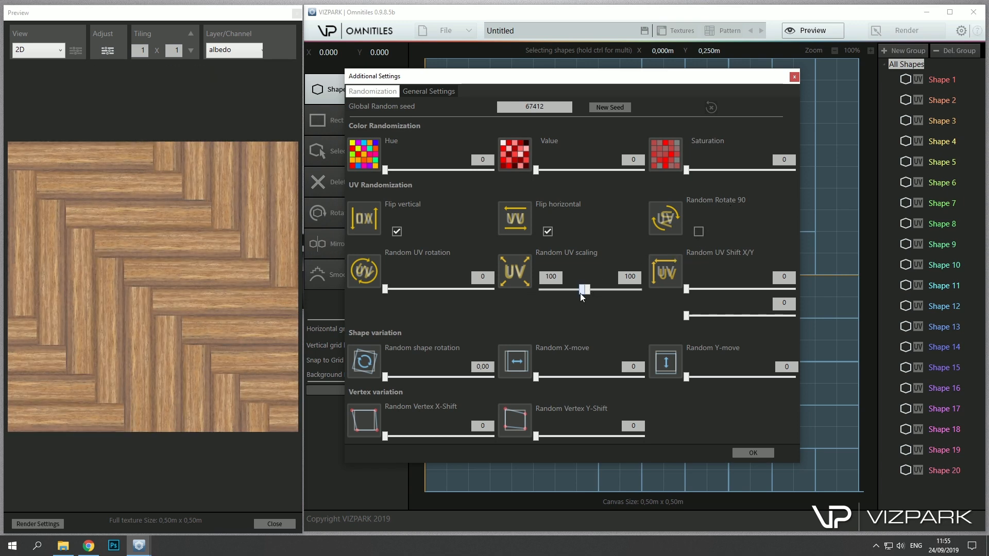
Set random UV scaling to a range of 60 to 165 and random UV shift to about 0.61 in X and 0.64 in Y.
{"action": "left_click_drag", "start_coordinate": [588, 291], "coordinate": [559, 292]}
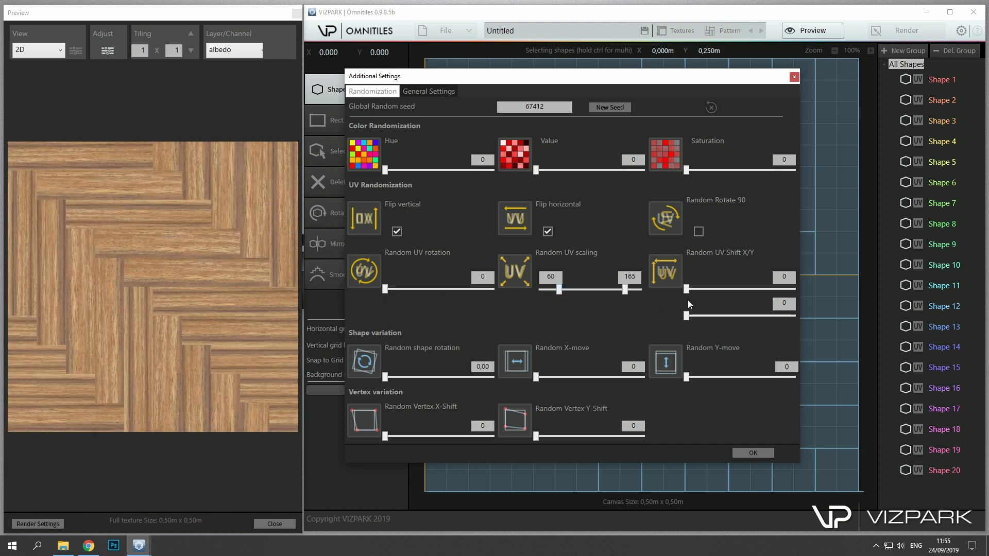
{"action": "left_click_drag", "start_coordinate": [686, 289], "coordinate": [752, 292]}
{"action": "left_click_drag", "start_coordinate": [688, 316], "coordinate": [758, 315]}
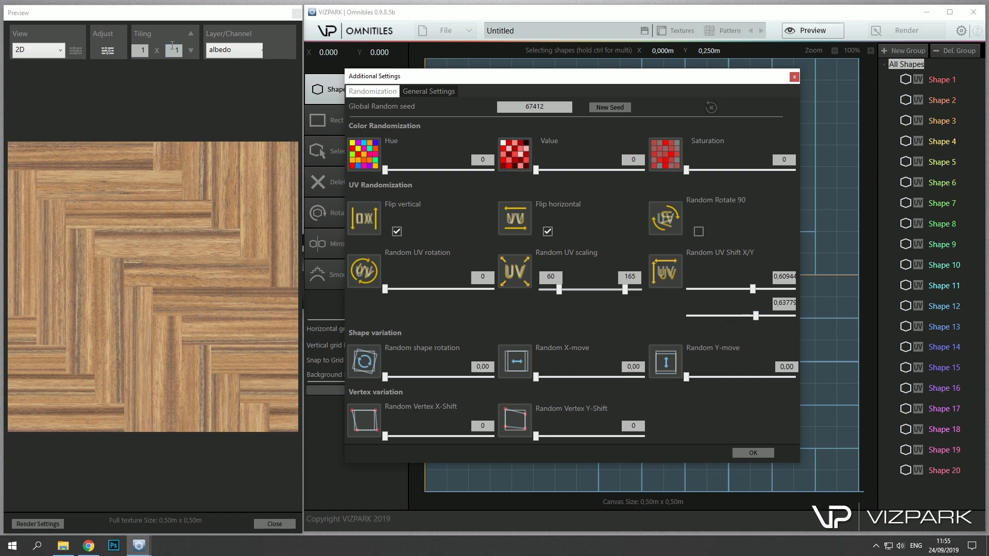
Compare the preview at 4 x 4 and 1 x 1 tiling, and leave the tiling at 4 x 4.
{"action": "left_click", "coordinate": [190, 33]}
{"action": "left_click", "coordinate": [190, 33]}
{"action": "left_click", "coordinate": [190, 33]}
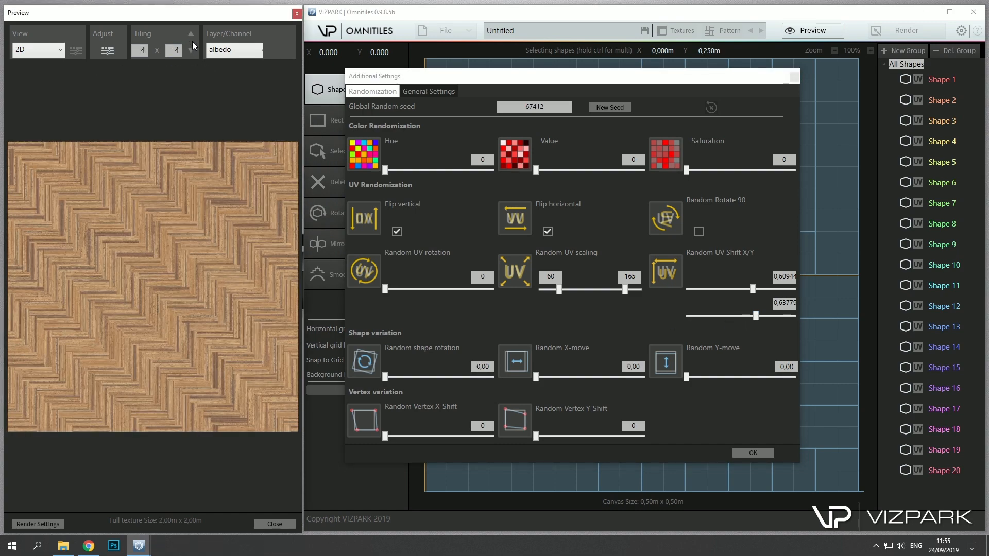
{"action": "left_click", "coordinate": [191, 50]}
{"action": "left_click", "coordinate": [191, 50]}
{"action": "left_click", "coordinate": [191, 50]}
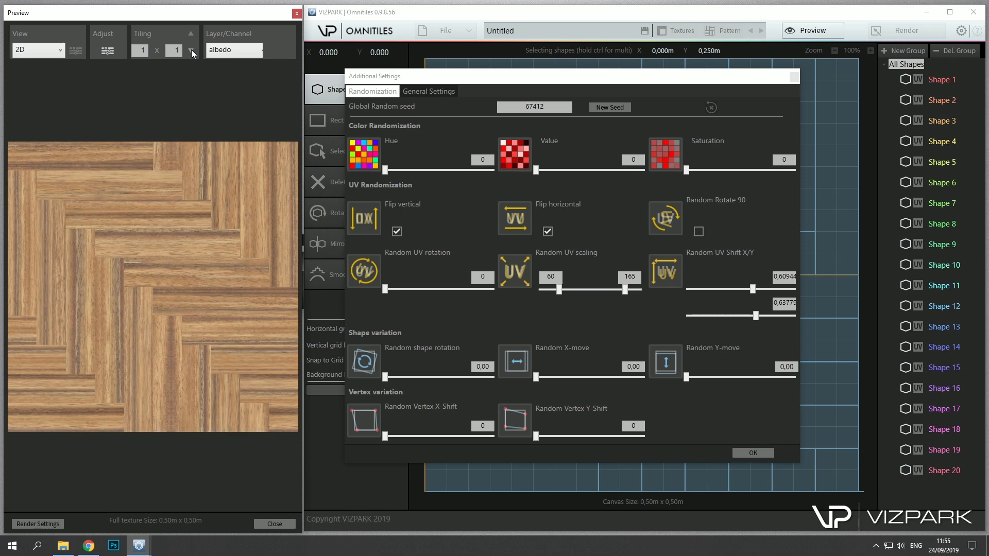
{"action": "left_click", "coordinate": [190, 34]}
{"action": "left_click", "coordinate": [190, 34]}
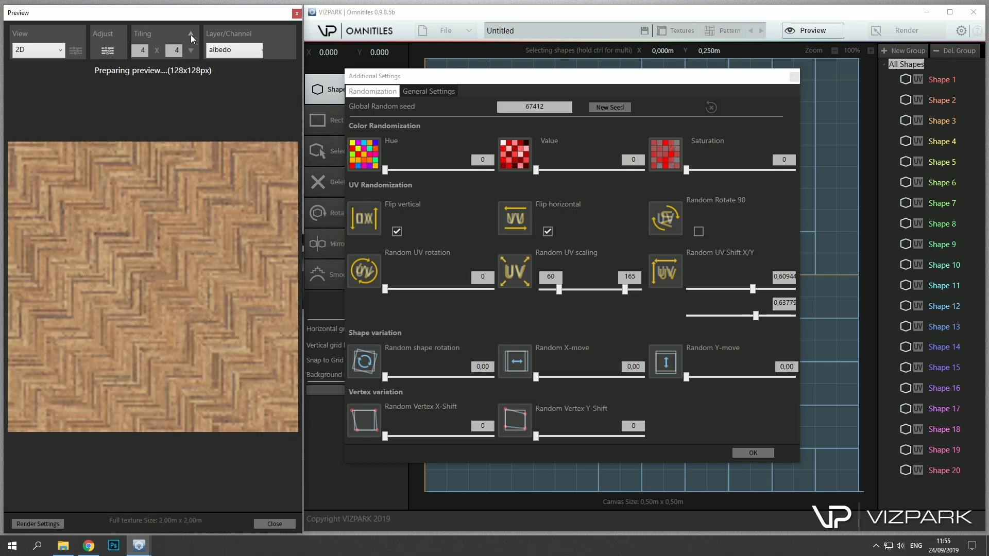
{"action": "left_click", "coordinate": [191, 34]}
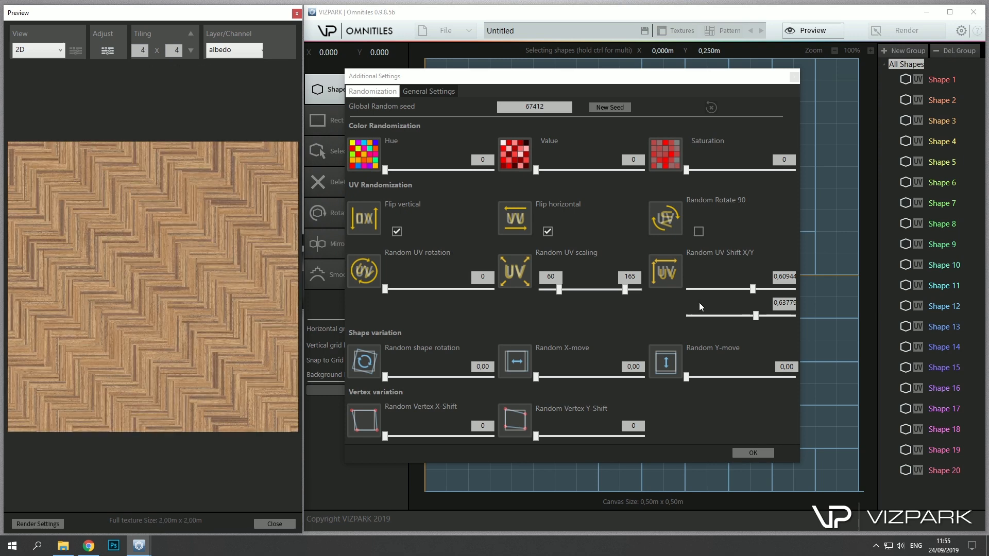
Raise the random UV shift to about 0.82 in X and 0.65 in Y.
{"action": "left_click_drag", "start_coordinate": [752, 289], "coordinate": [757, 319]}
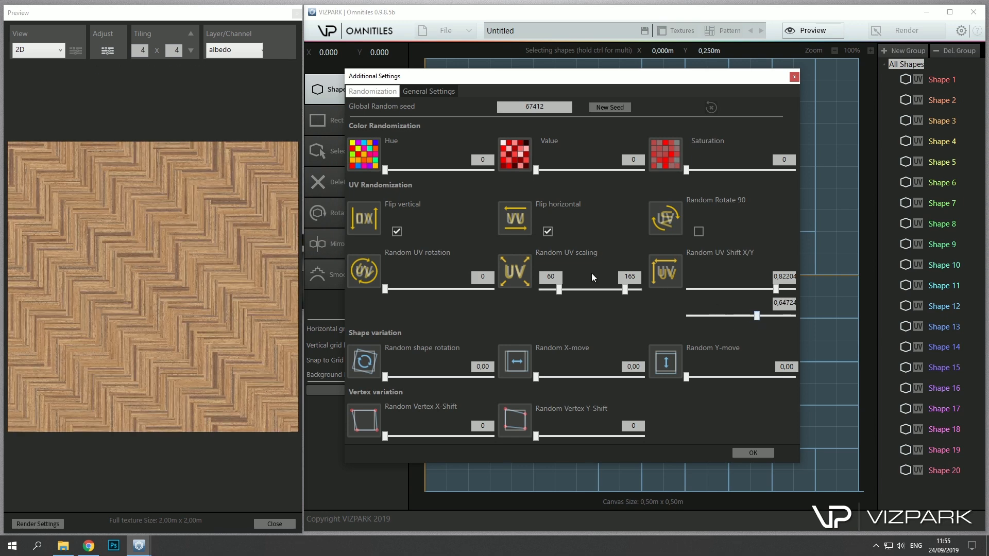
Set the color randomization to a value variation of 100 and a hue variation of 4.
{"action": "left_click_drag", "start_coordinate": [537, 171], "coordinate": [560, 172]}
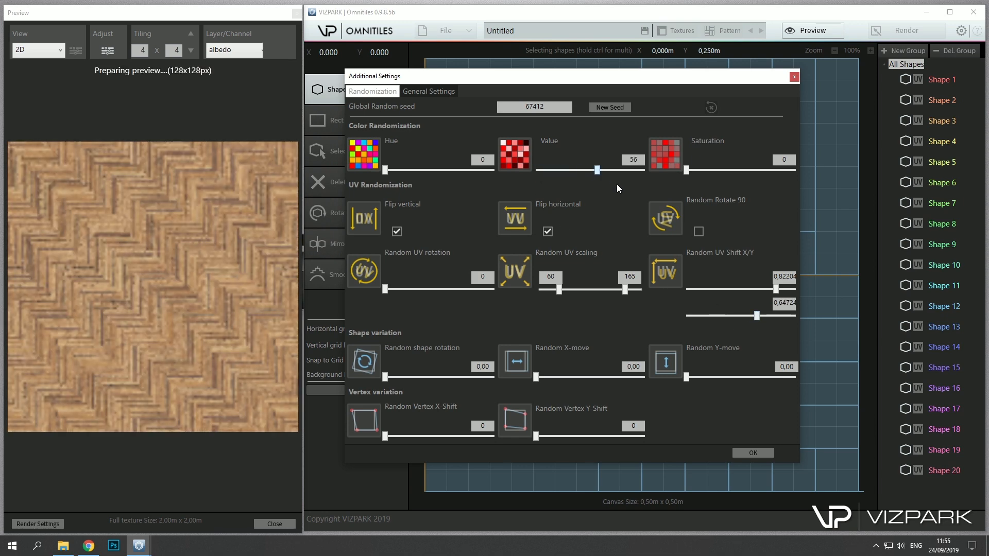
{"action": "left_click_drag", "start_coordinate": [618, 188], "coordinate": [648, 189]}
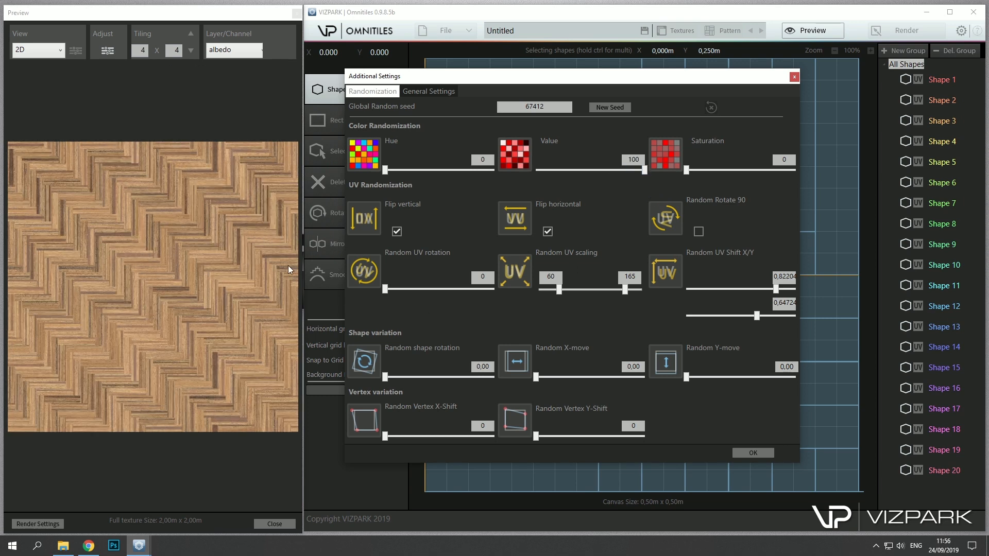
{"action": "left_click", "coordinate": [388, 169]}
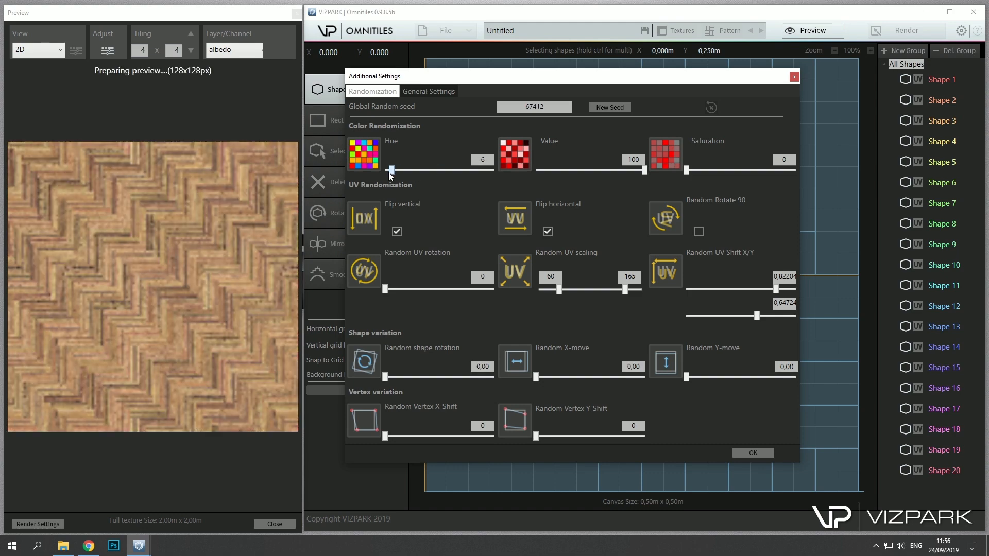
{"action": "left_click_drag", "start_coordinate": [388, 172], "coordinate": [387, 172]}
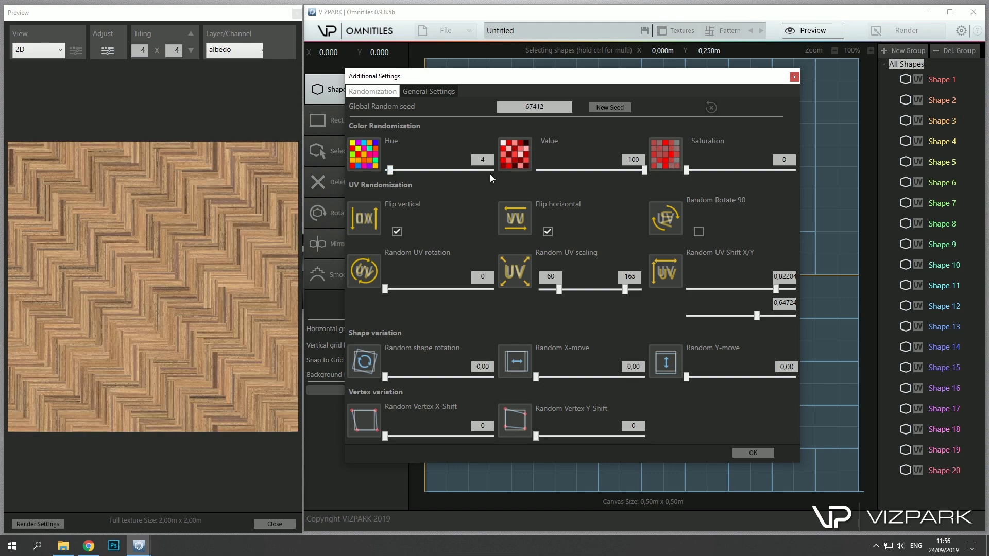
Set the saturation variation to 10, keep the random UV rotation at 0, and accept the randomization settings.
{"action": "mouse_move", "coordinate": [691, 169]}
{"action": "left_mouse_down"}
{"action": "mouse_move", "coordinate": [753, 170]}
{"action": "mouse_move", "coordinate": [689, 181]}
{"action": "mouse_move", "coordinate": [698, 181]}
{"action": "left_mouse_up"}
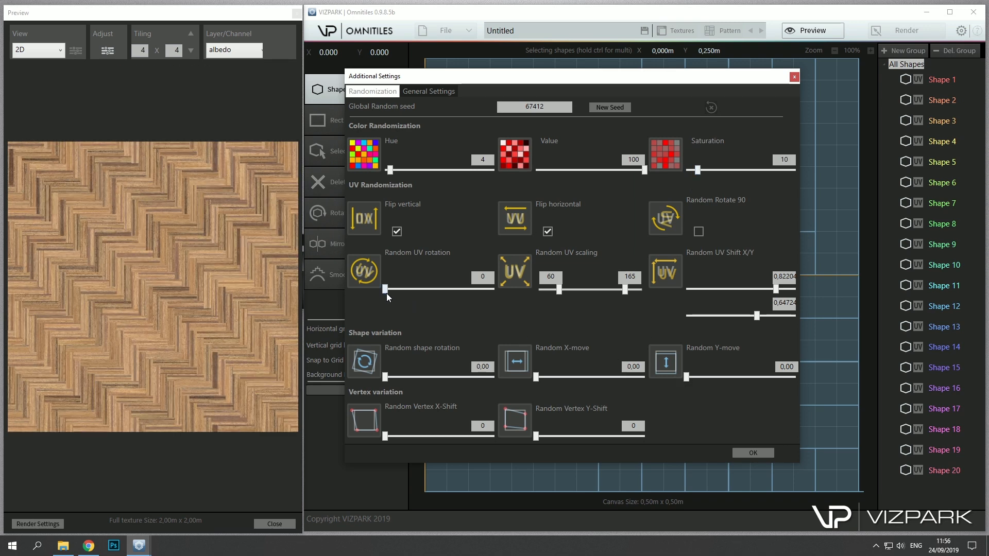
{"action": "mouse_move", "coordinate": [386, 293]}
{"action": "left_mouse_down"}
{"action": "mouse_move", "coordinate": [418, 285]}
{"action": "mouse_move", "coordinate": [369, 286]}
{"action": "left_mouse_up"}
{"action": "left_click", "coordinate": [751, 453]}
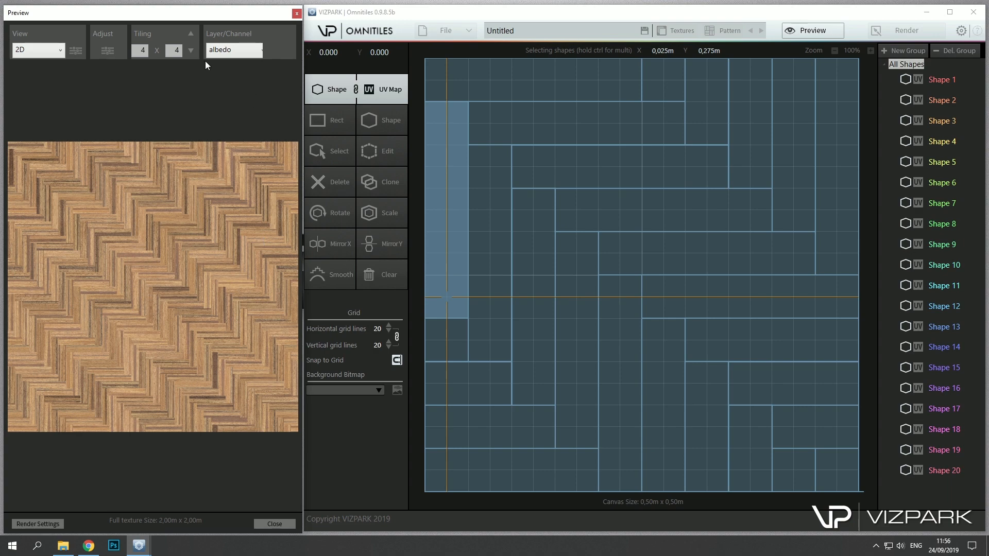
Check the preview at 2 x 2 tiling, return it to 4 x 4, and display the pattern on a 3D Plane.
{"action": "left_click", "coordinate": [190, 51]}
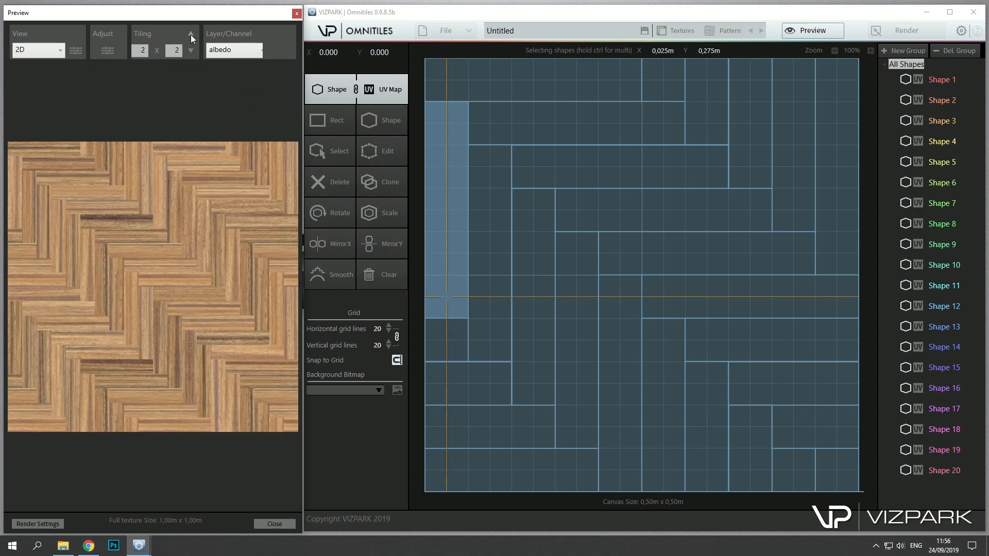
{"action": "left_click", "coordinate": [191, 33]}
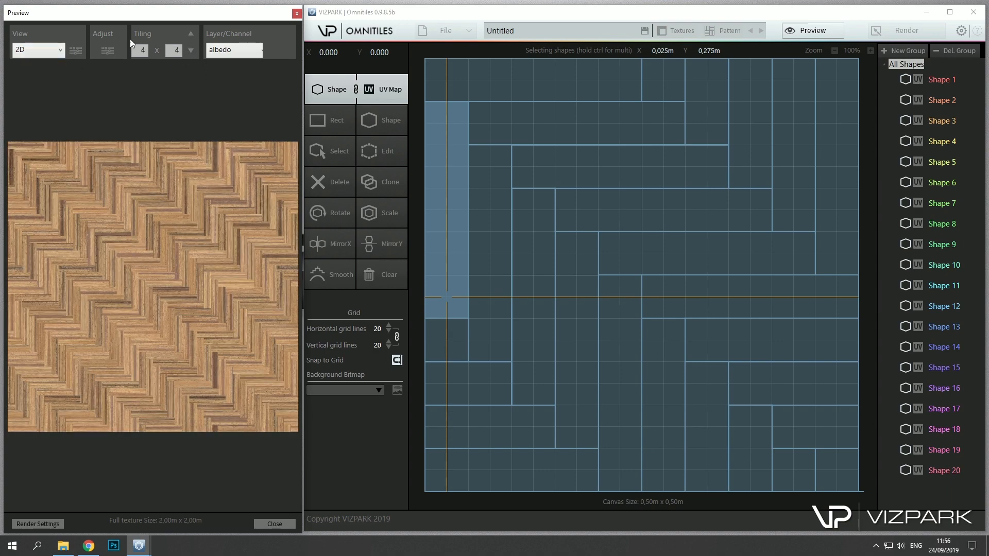
{"action": "left_click", "coordinate": [54, 55]}
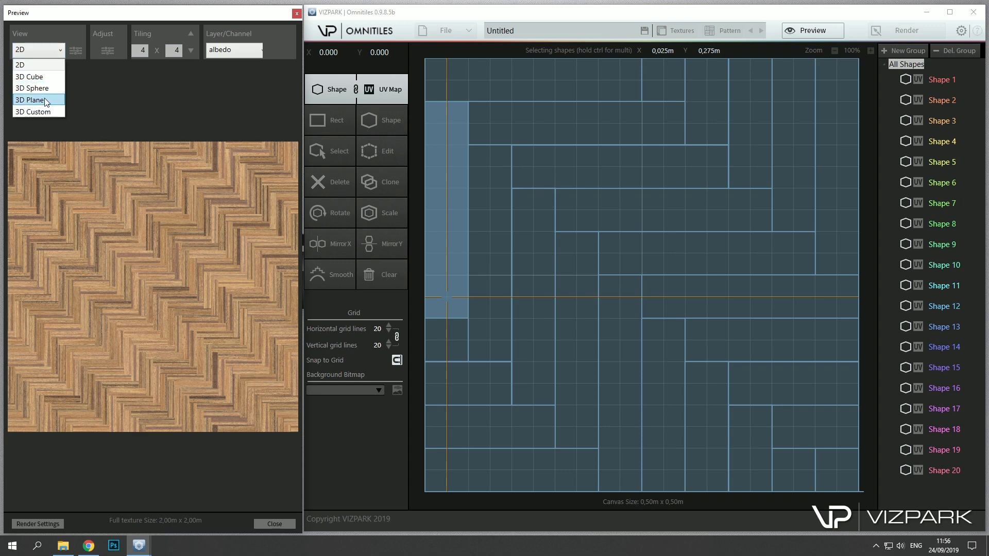
{"action": "left_click", "coordinate": [31, 100]}
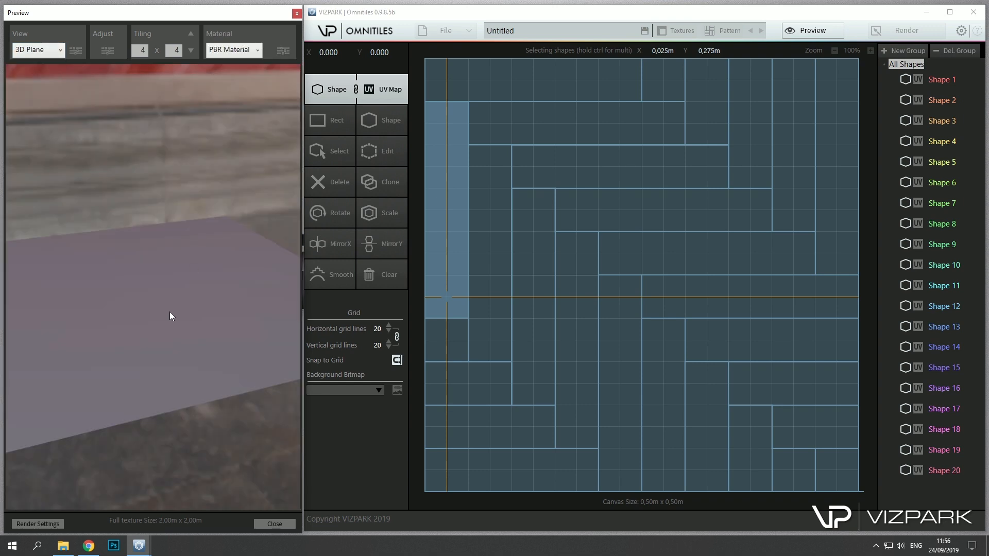
{"action": "left_click_drag", "start_coordinate": [171, 316], "coordinate": [179, 283]}
Assign the albedo map to the Albedo channel of the preview's PBR material.
{"action": "left_click", "coordinate": [282, 50]}
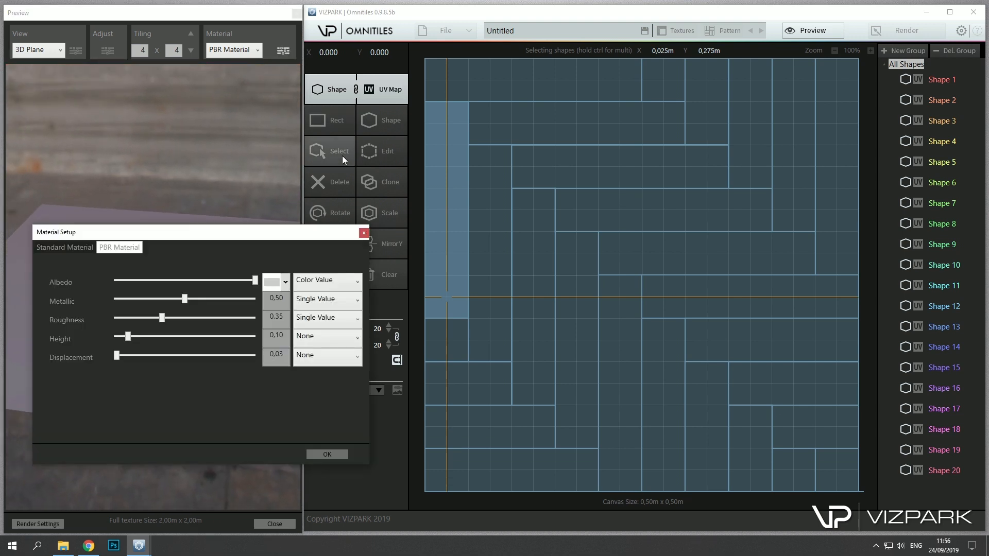
{"action": "left_click_drag", "start_coordinate": [284, 229], "coordinate": [646, 141]}
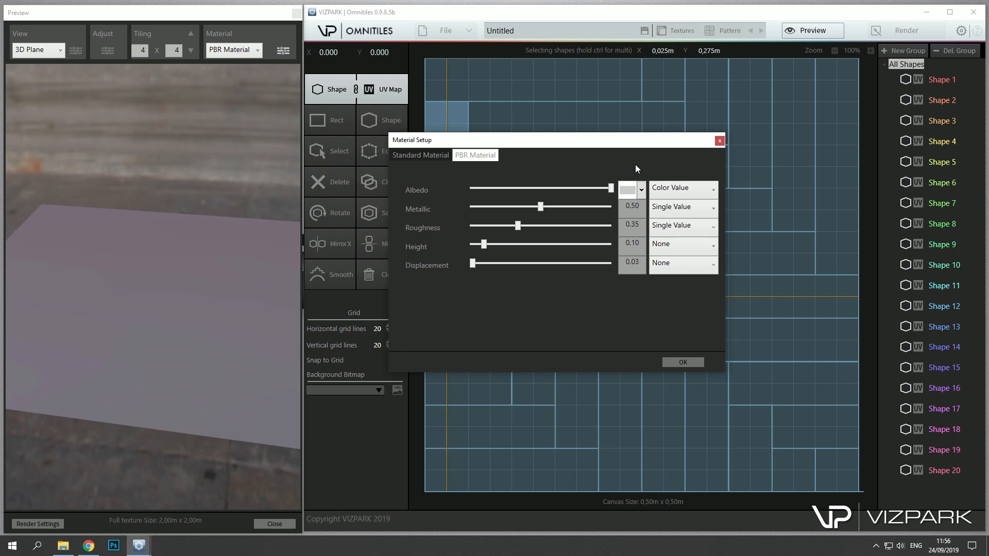
{"action": "left_click", "coordinate": [664, 189]}
{"action": "left_click", "coordinate": [664, 218]}
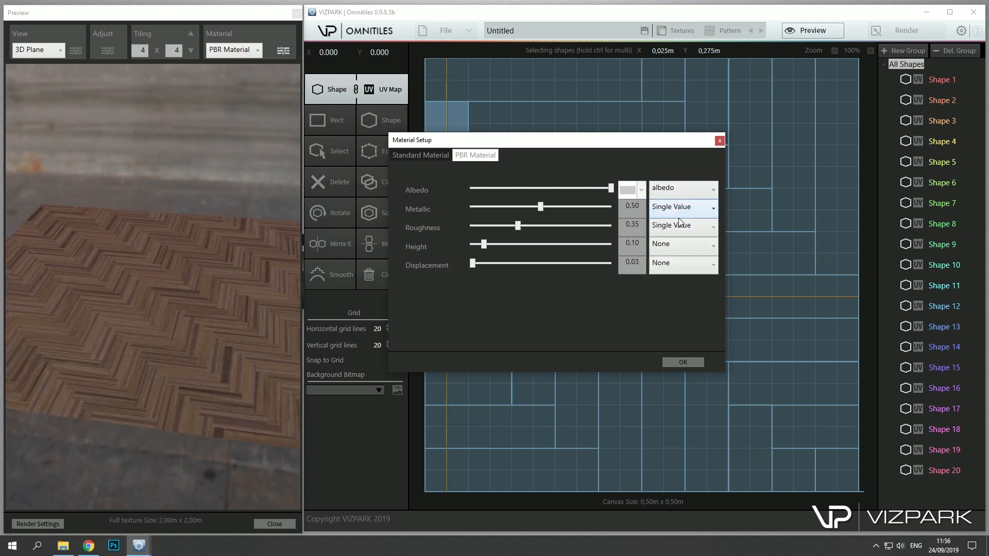
{"action": "left_click_drag", "start_coordinate": [91, 304], "coordinate": [236, 264]}
Assign the metalness map to the Metallic channel and set its strength to 1.00.
{"action": "left_click", "coordinate": [706, 207]}
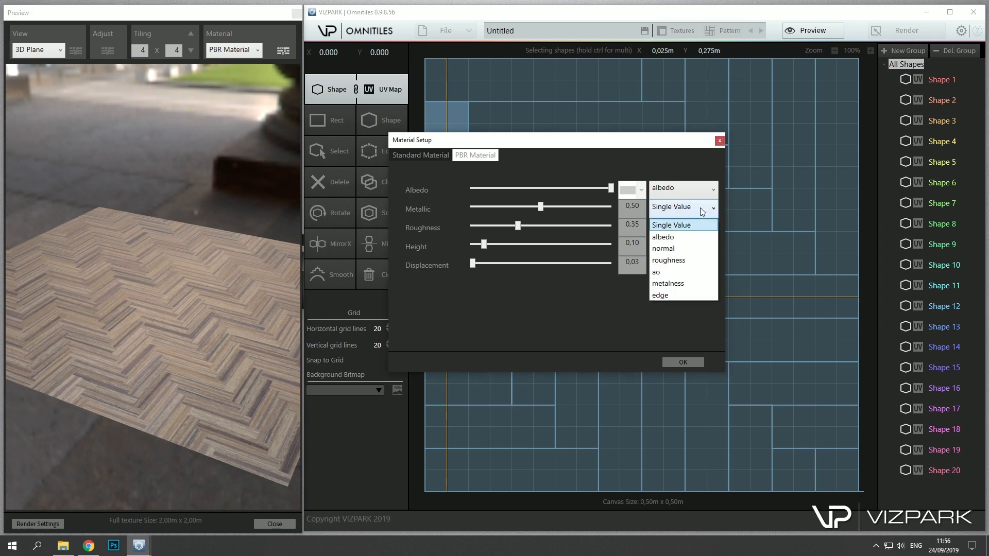
{"action": "left_click", "coordinate": [679, 284]}
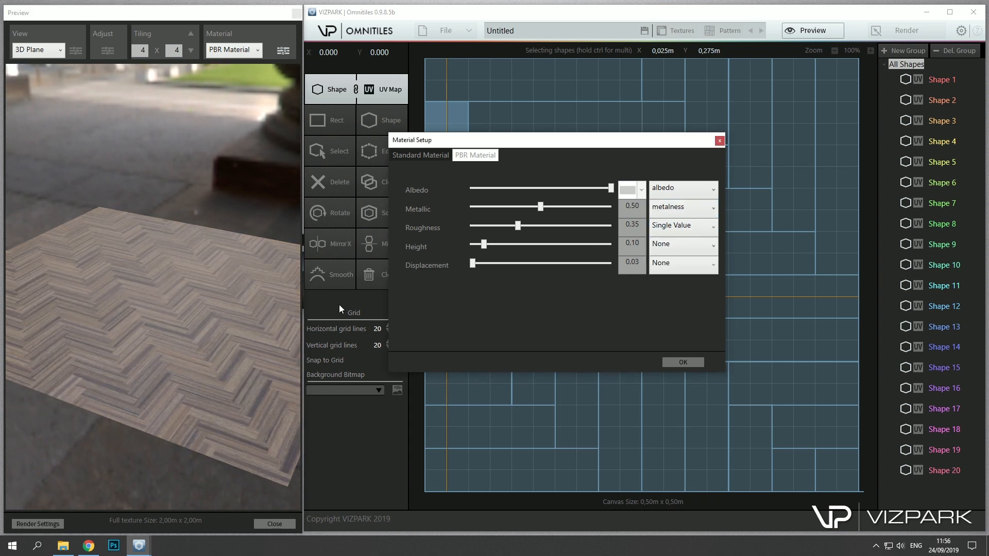
{"action": "mouse_move", "coordinate": [267, 306]}
{"action": "left_mouse_down"}
{"action": "mouse_move", "coordinate": [193, 308]}
{"action": "mouse_move", "coordinate": [212, 319]}
{"action": "mouse_move", "coordinate": [257, 309]}
{"action": "left_mouse_up"}
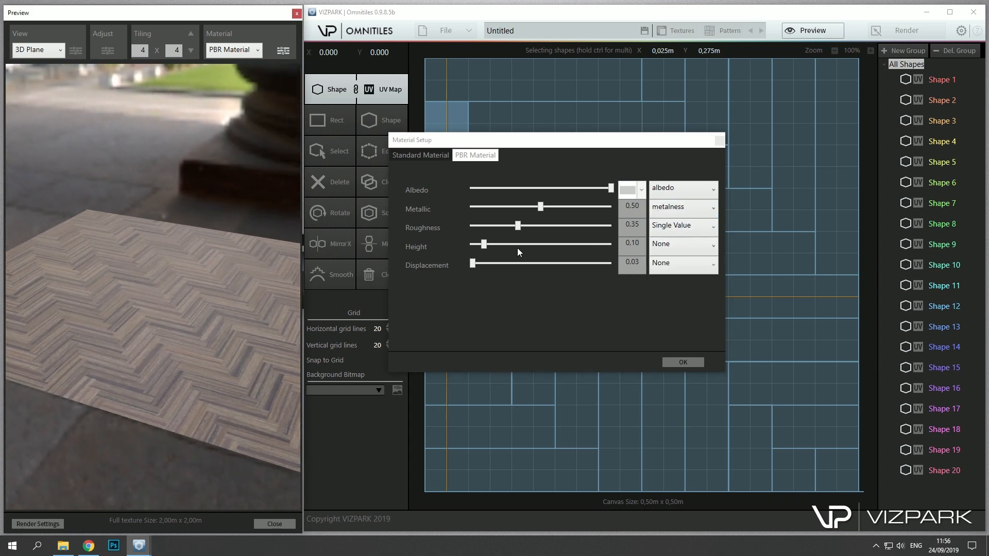
{"action": "left_click", "coordinate": [558, 209]}
Assign the roughness map to the Roughness channel and set its strength to 1.00.
{"action": "left_click", "coordinate": [661, 226]}
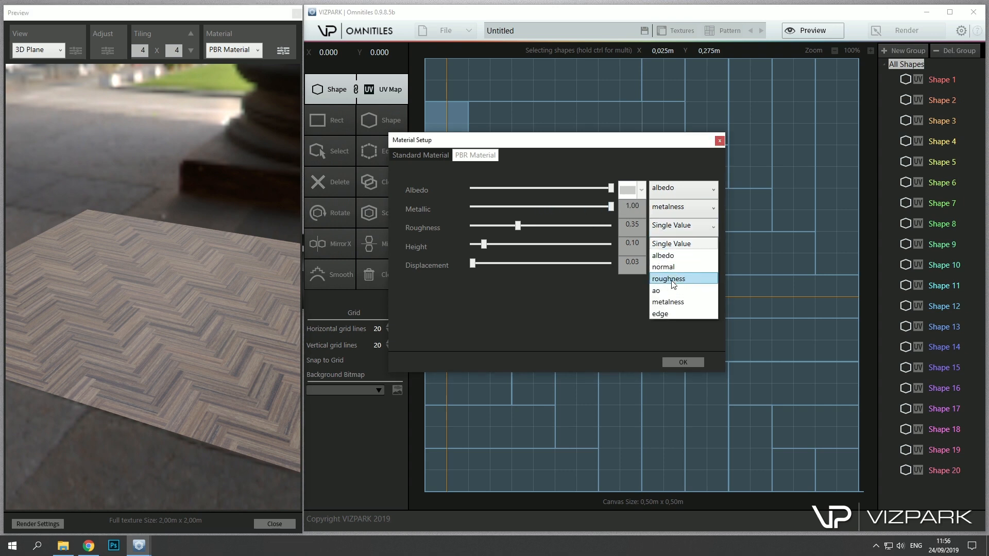
{"action": "left_click", "coordinate": [672, 279]}
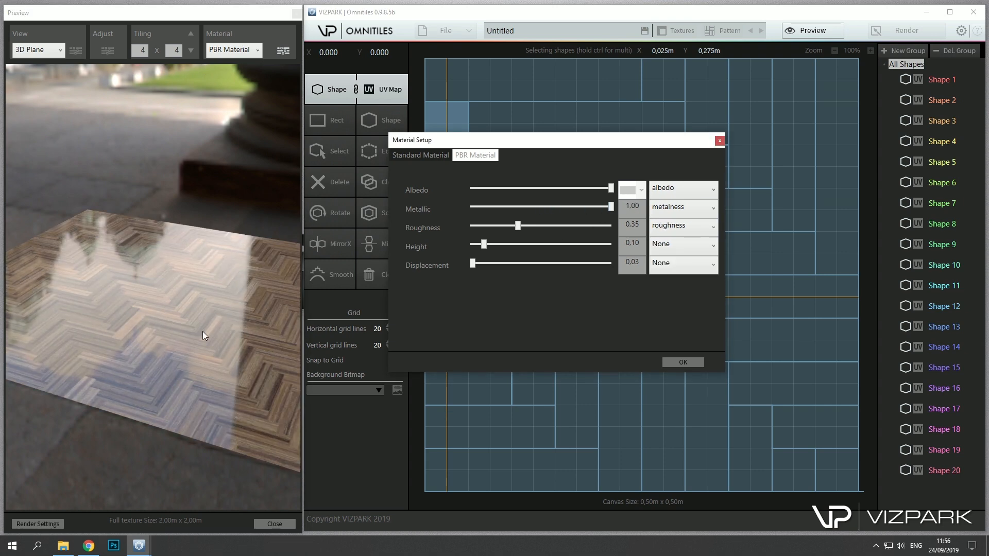
{"action": "left_click_drag", "start_coordinate": [203, 331], "coordinate": [185, 313]}
{"action": "left_click", "coordinate": [546, 229]}
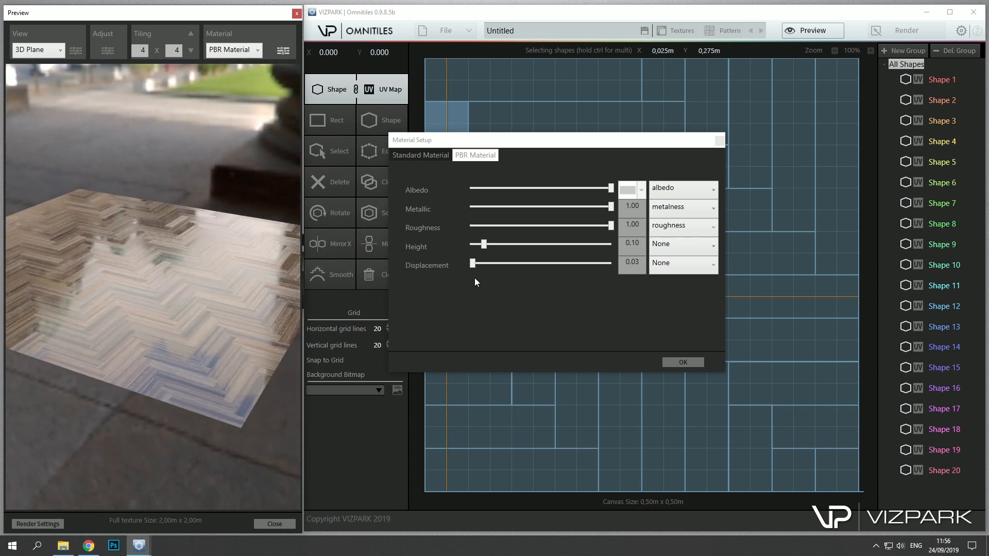
Assign the normal map to the Height channel and set its strength to 0.95.
{"action": "left_click", "coordinate": [681, 250]}
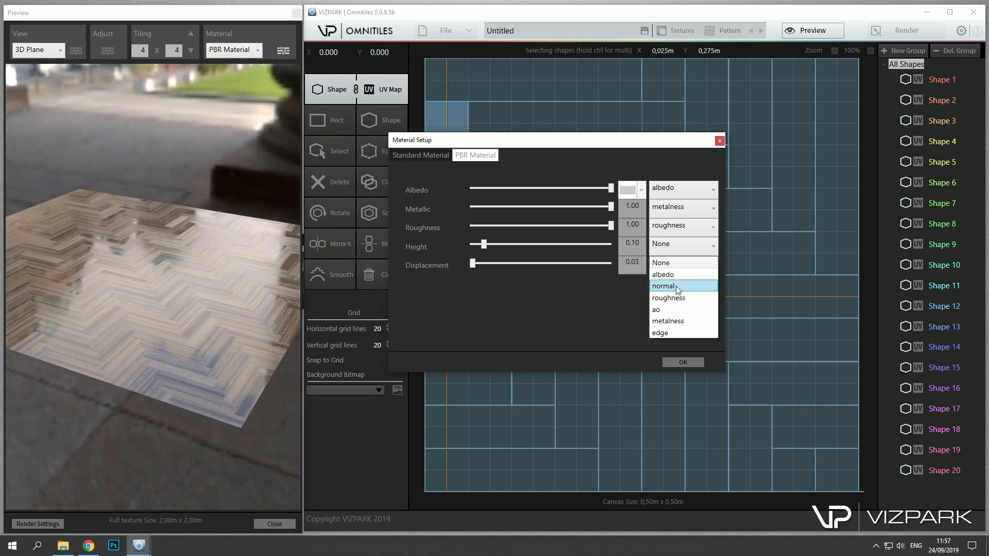
{"action": "left_click", "coordinate": [664, 285]}
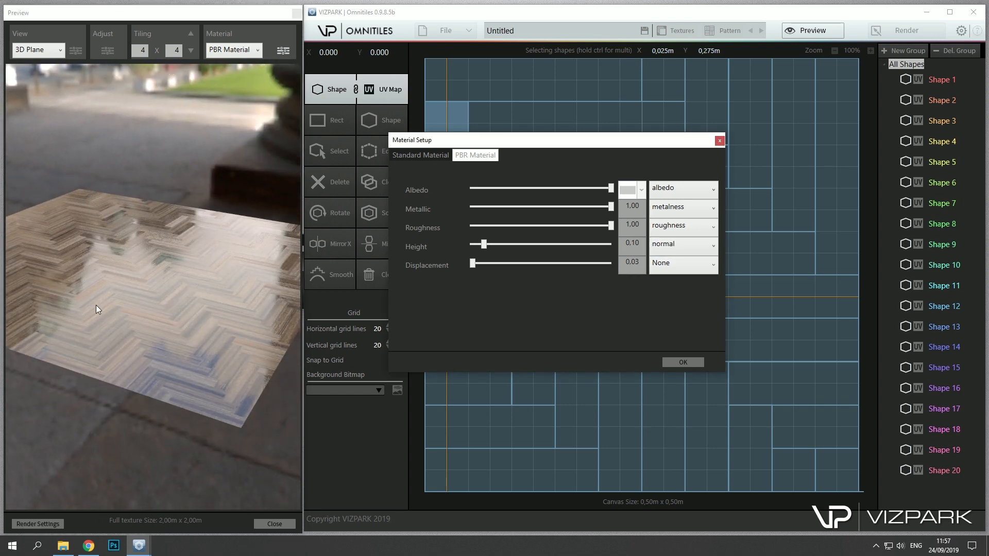
{"action": "left_click_drag", "start_coordinate": [96, 304], "coordinate": [138, 305]}
{"action": "scroll", "coordinate": [165, 309], "scroll_direction": "up", "scroll_amount": 8}
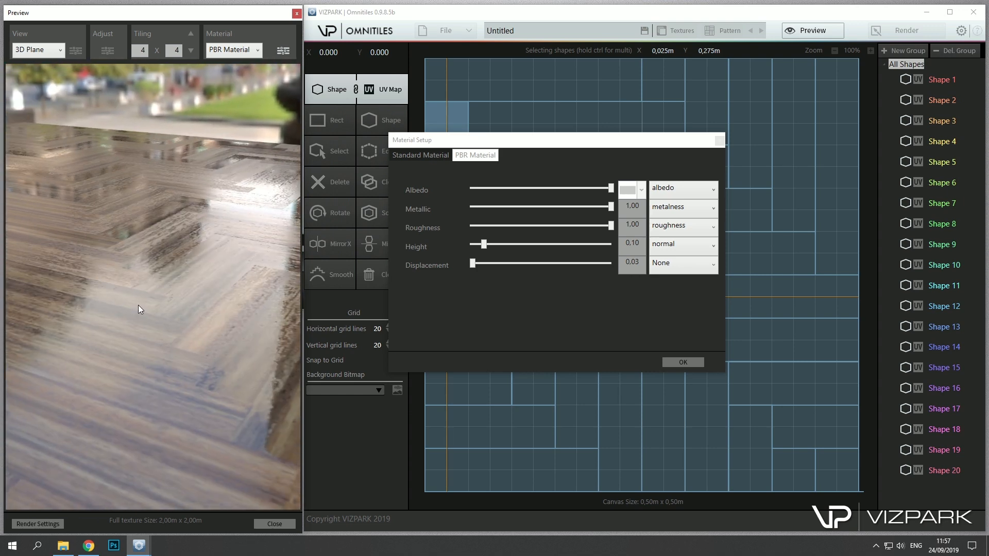
{"action": "left_click_drag", "start_coordinate": [485, 247], "coordinate": [606, 257]}
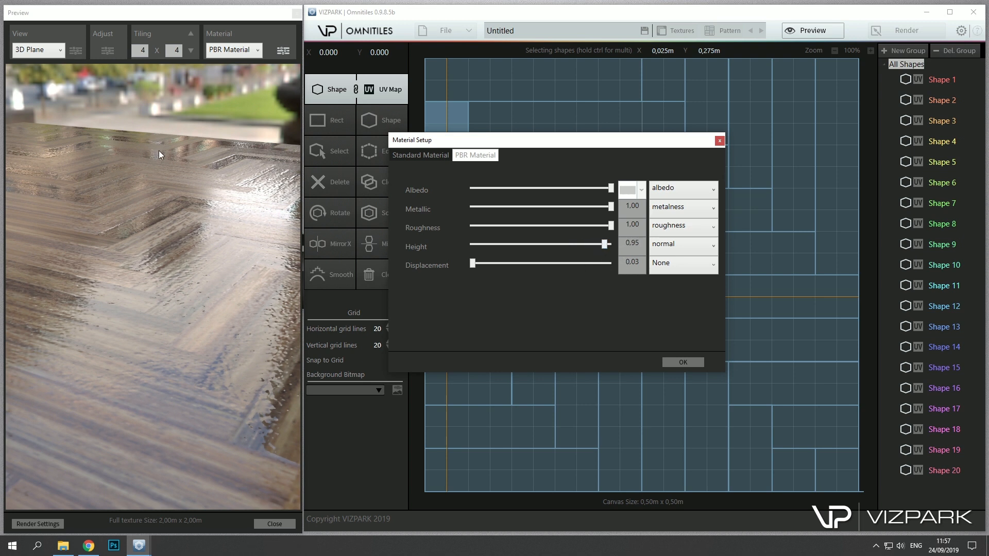
Try preview map sizes of 2048 x 2048 and 4096 x 4096, inspect the floor's reflections, and close the setup dialogs.
{"action": "left_click", "coordinate": [74, 50]}
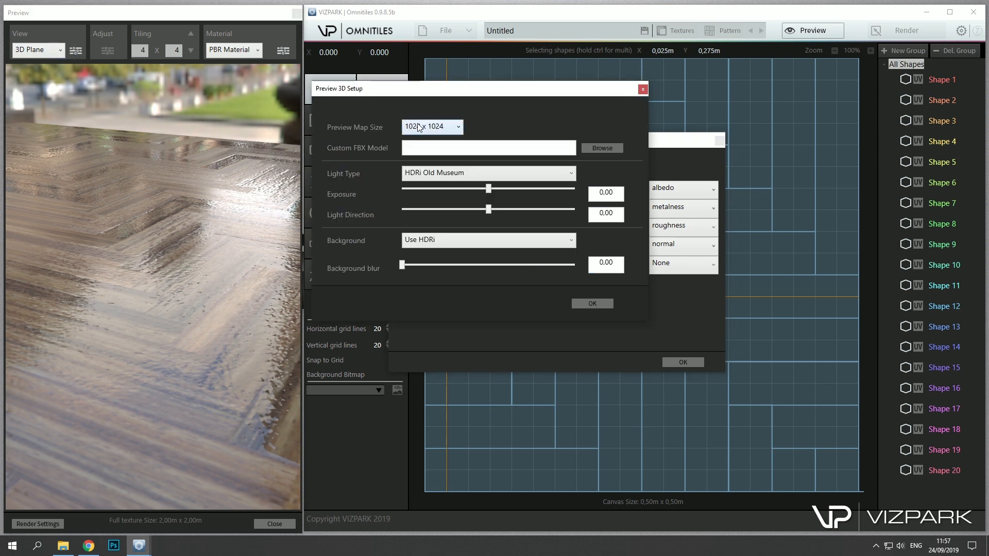
{"action": "left_click", "coordinate": [462, 128]}
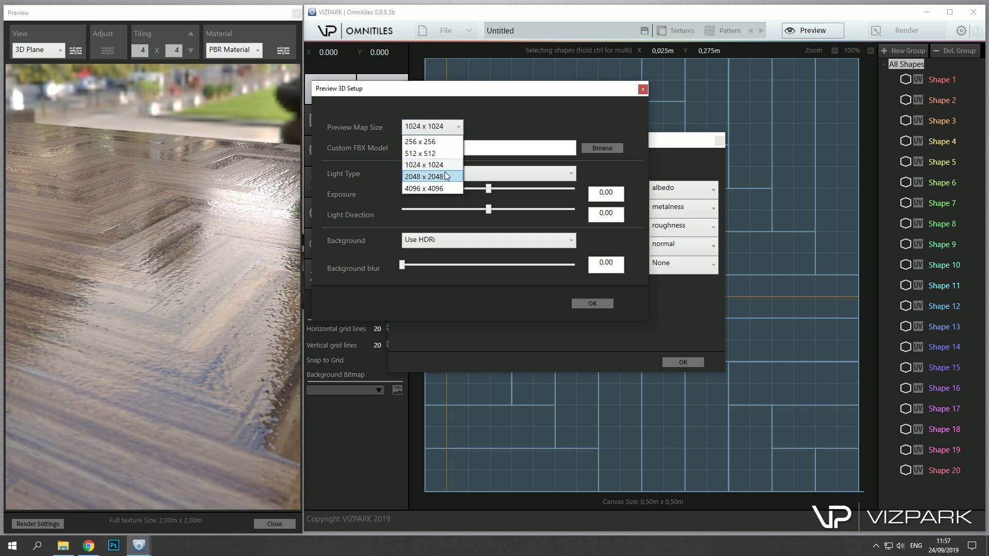
{"action": "left_click", "coordinate": [444, 174]}
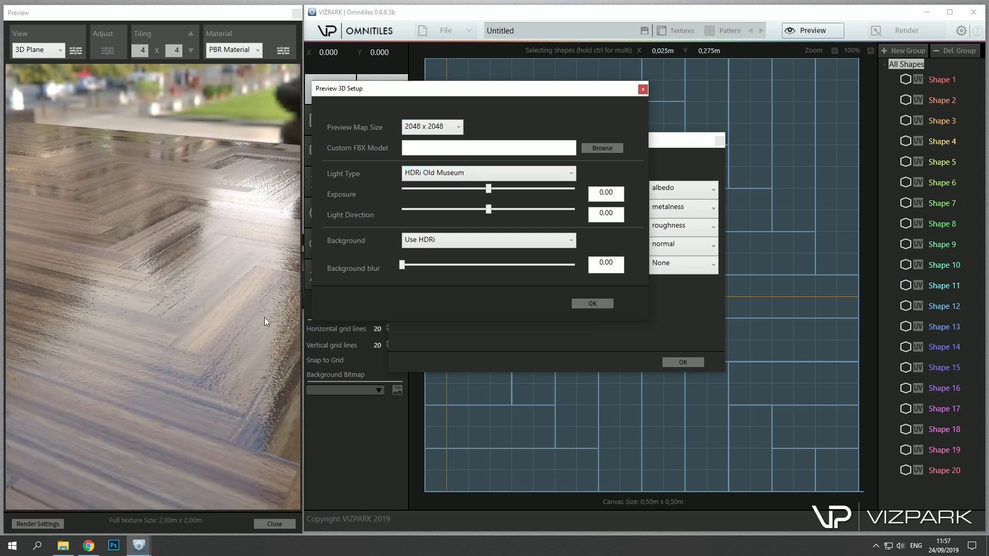
{"action": "left_click", "coordinate": [460, 129]}
{"action": "left_click", "coordinate": [447, 187]}
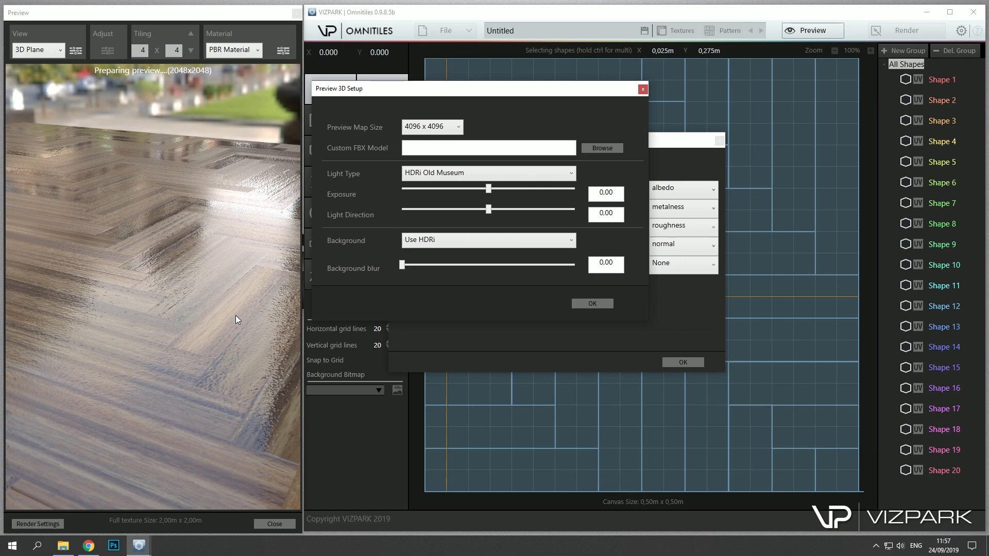
{"action": "left_click_drag", "start_coordinate": [219, 317], "coordinate": [169, 311]}
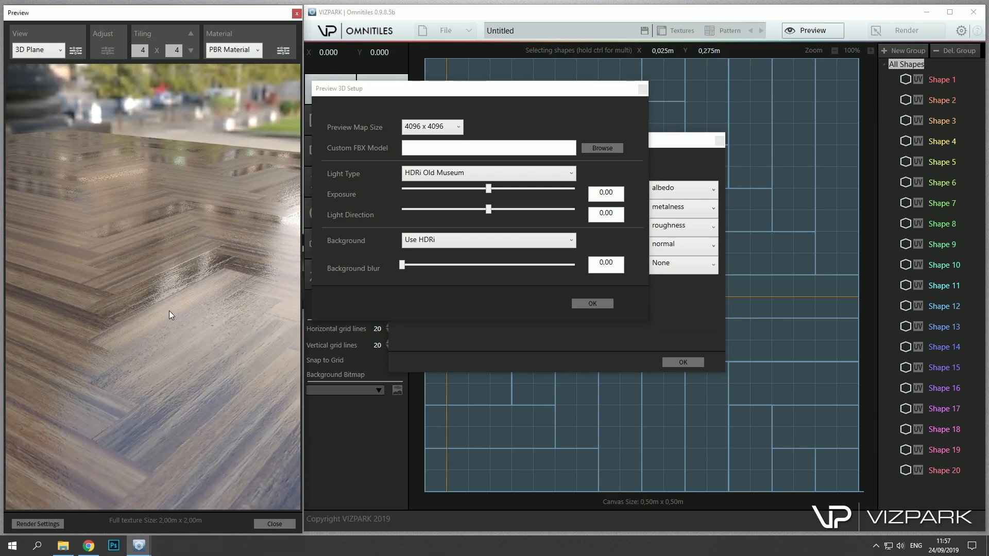
{"action": "mouse_move", "coordinate": [227, 296]}
{"action": "left_mouse_down"}
{"action": "mouse_move", "coordinate": [211, 292]}
{"action": "mouse_move", "coordinate": [228, 295]}
{"action": "left_mouse_up"}
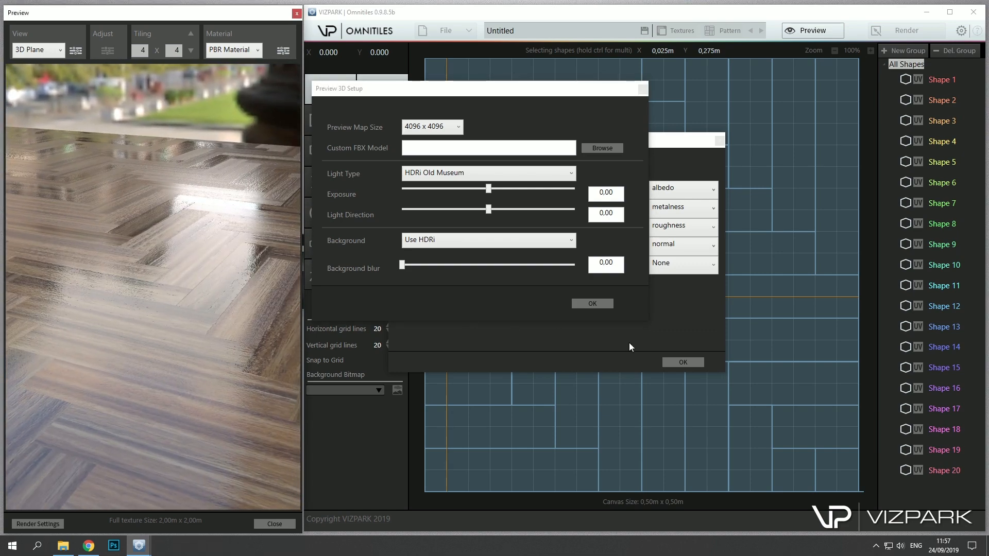
{"action": "left_click", "coordinate": [699, 360]}
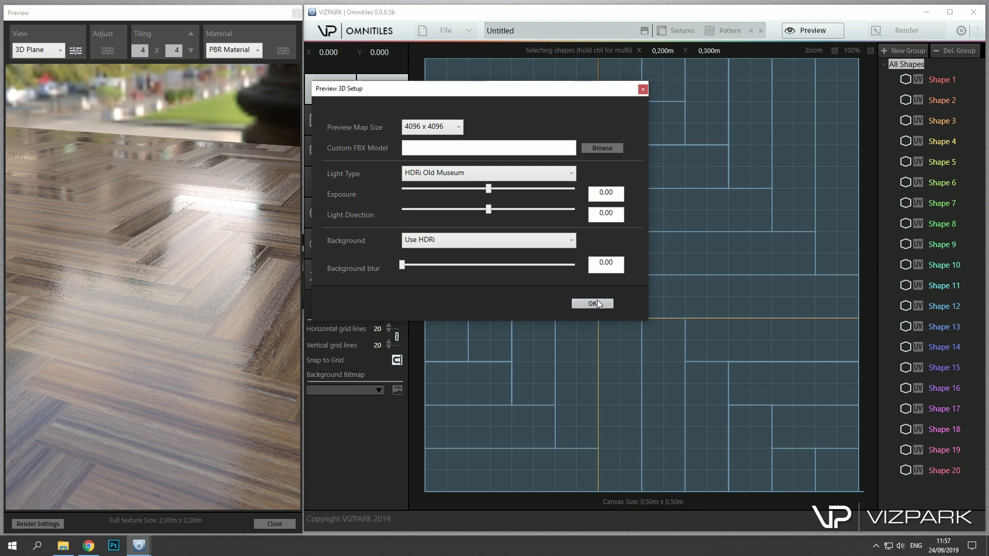
{"action": "left_click", "coordinate": [592, 304]}
Reduce the PBR material's height strength to 0.42 and confirm the material setup.
{"action": "left_click", "coordinate": [284, 50]}
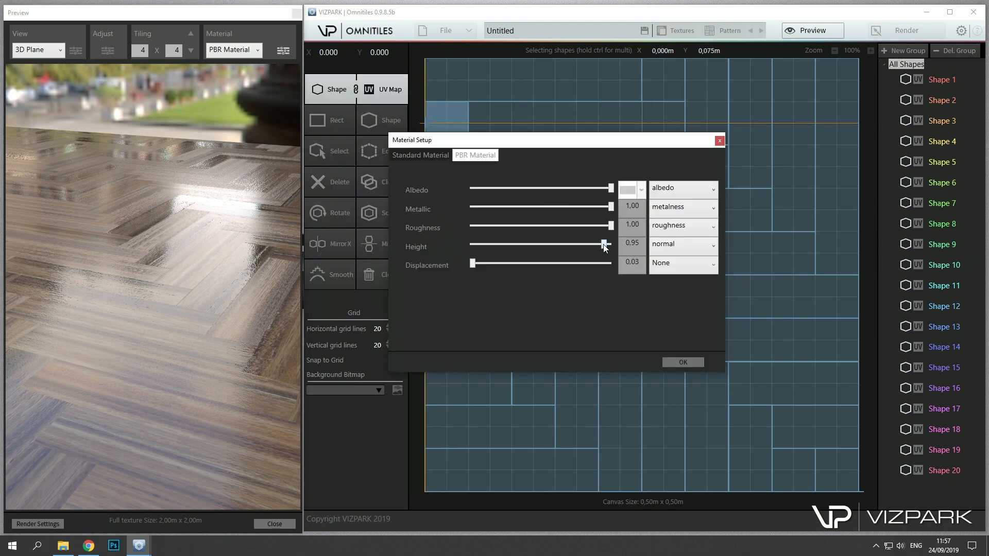
{"action": "left_click_drag", "start_coordinate": [603, 244], "coordinate": [529, 244]}
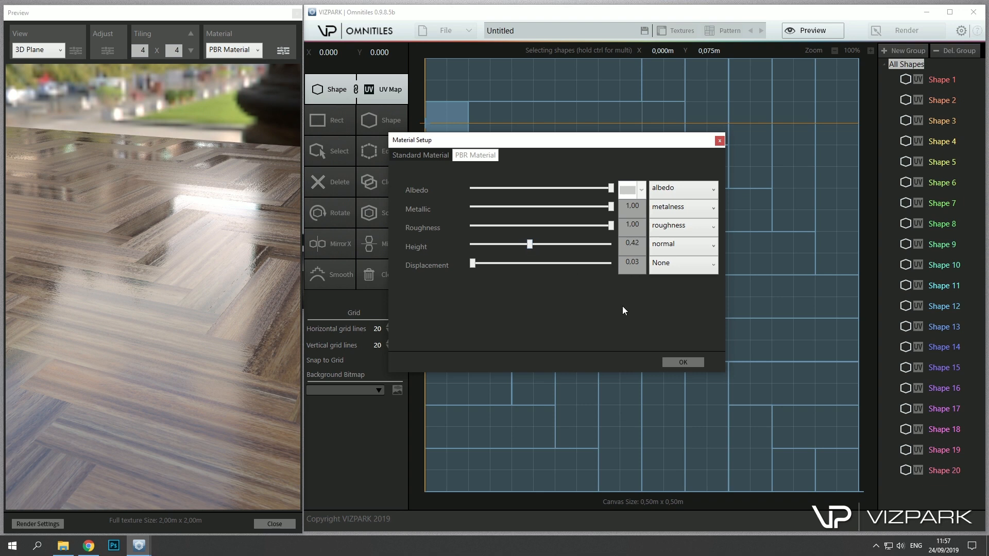
{"action": "left_click", "coordinate": [682, 362]}
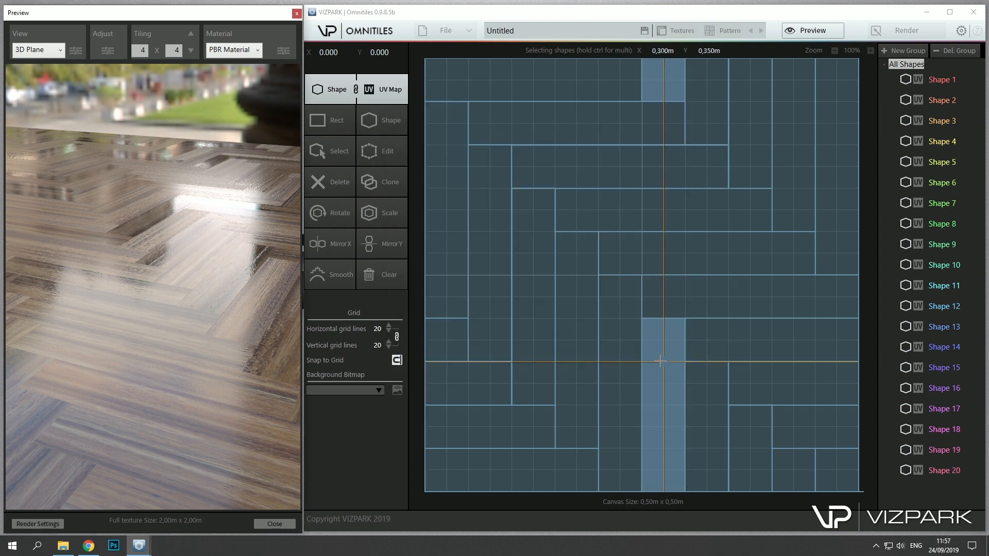
Set the 3D preview map size back to 1024 x 1024 and confirm the preview setup.
{"action": "left_click", "coordinate": [61, 49]}
{"action": "left_click", "coordinate": [75, 50]}
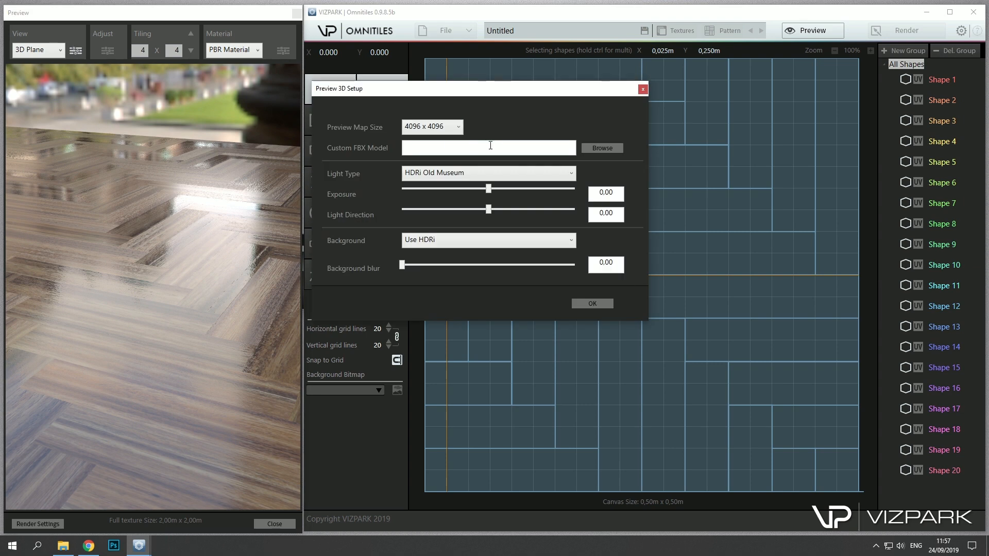
{"action": "left_click", "coordinate": [457, 127]}
{"action": "left_click", "coordinate": [446, 166]}
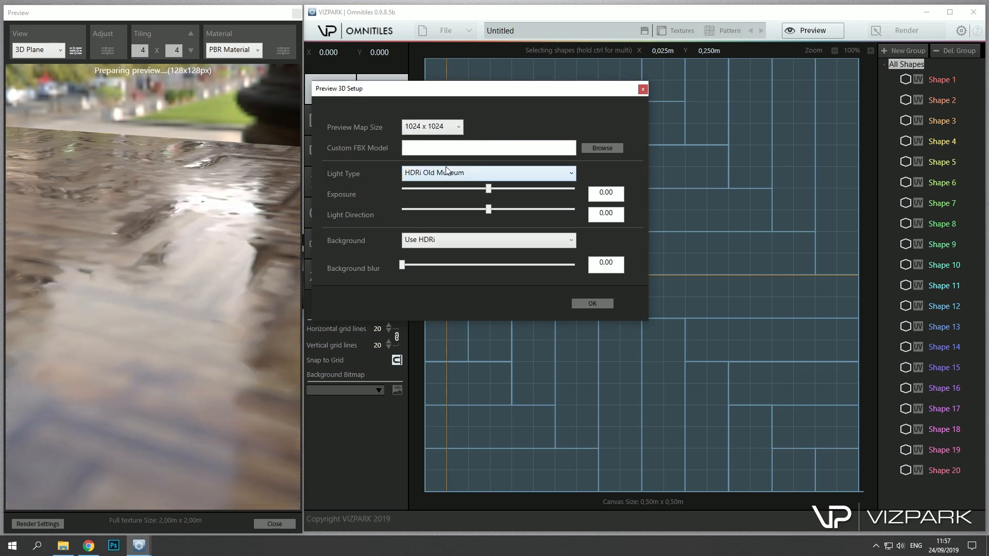
{"action": "left_click", "coordinate": [597, 302]}
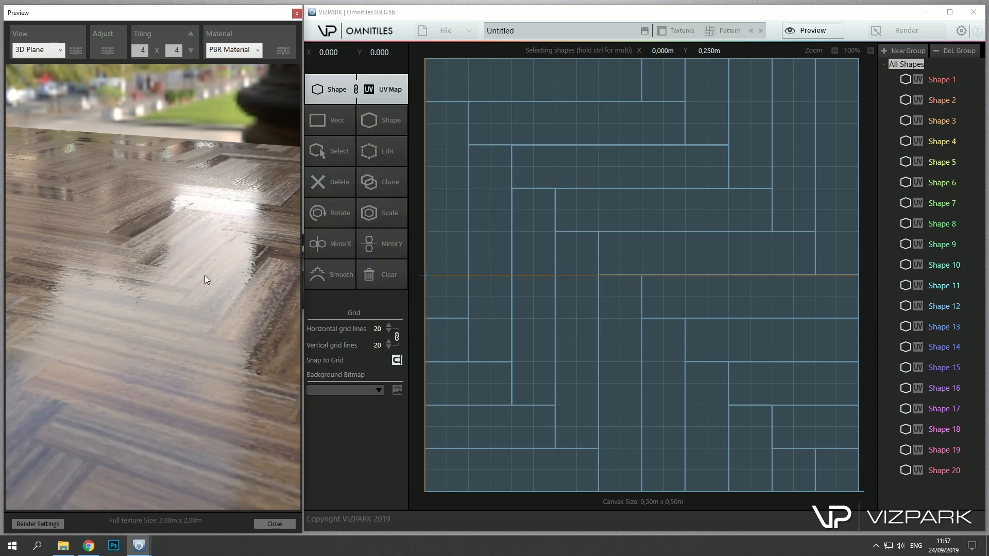
Change the 3D preview's light type to HDRi Studio with the whole floor plane in view.
{"action": "scroll", "coordinate": [205, 274], "scroll_direction": "down", "scroll_amount": 5}
{"action": "left_click_drag", "start_coordinate": [203, 273], "coordinate": [196, 249]}
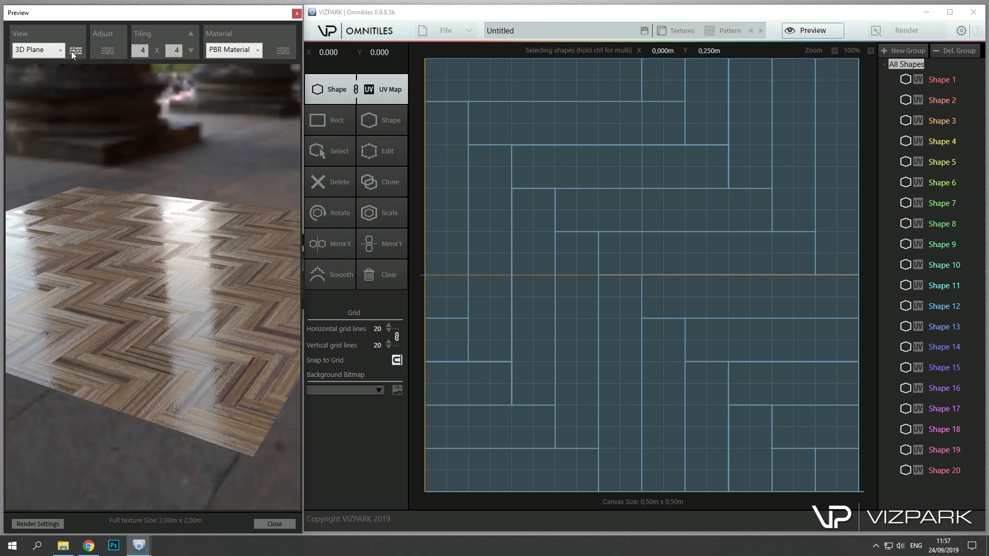
{"action": "left_click", "coordinate": [75, 48]}
{"action": "left_click", "coordinate": [446, 175]}
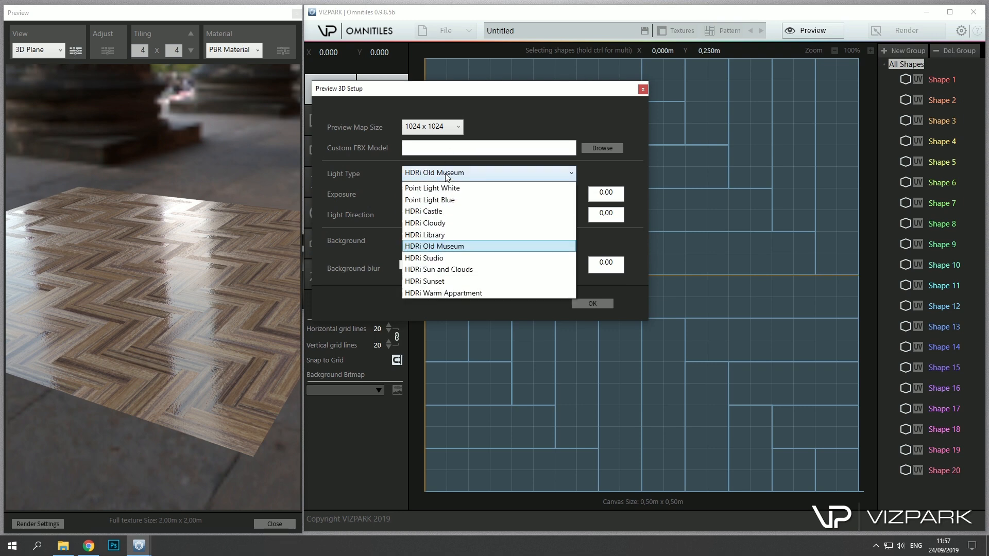
{"action": "left_click", "coordinate": [452, 258]}
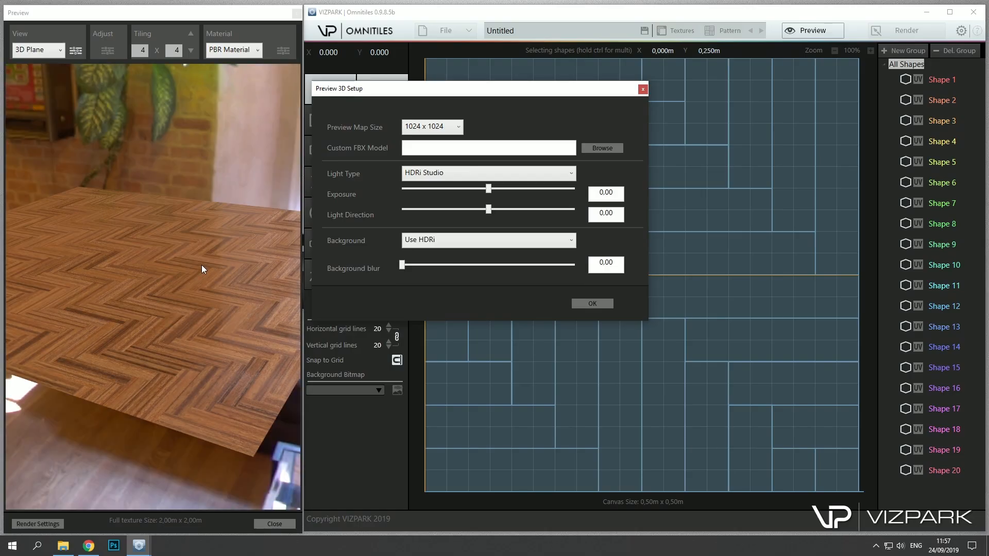
Set the 3D preview's background blur to 2.07 and confirm the preview setup.
{"action": "mouse_move", "coordinate": [202, 264]}
{"action": "left_mouse_down"}
{"action": "mouse_move", "coordinate": [185, 264]}
{"action": "mouse_move", "coordinate": [207, 263]}
{"action": "left_mouse_up"}
{"action": "left_click_drag", "start_coordinate": [218, 253], "coordinate": [105, 296]}
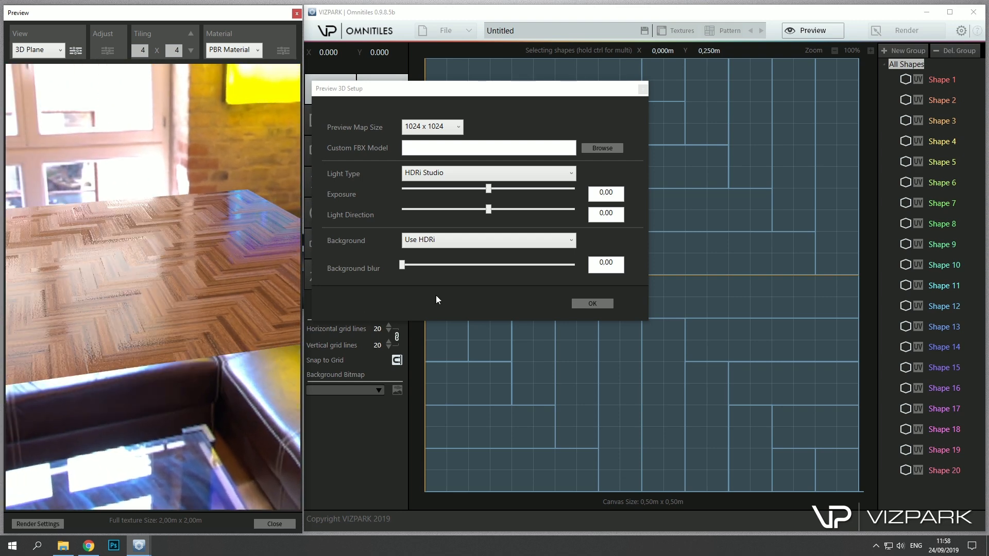
{"action": "left_click_drag", "start_coordinate": [402, 266], "coordinate": [489, 278]}
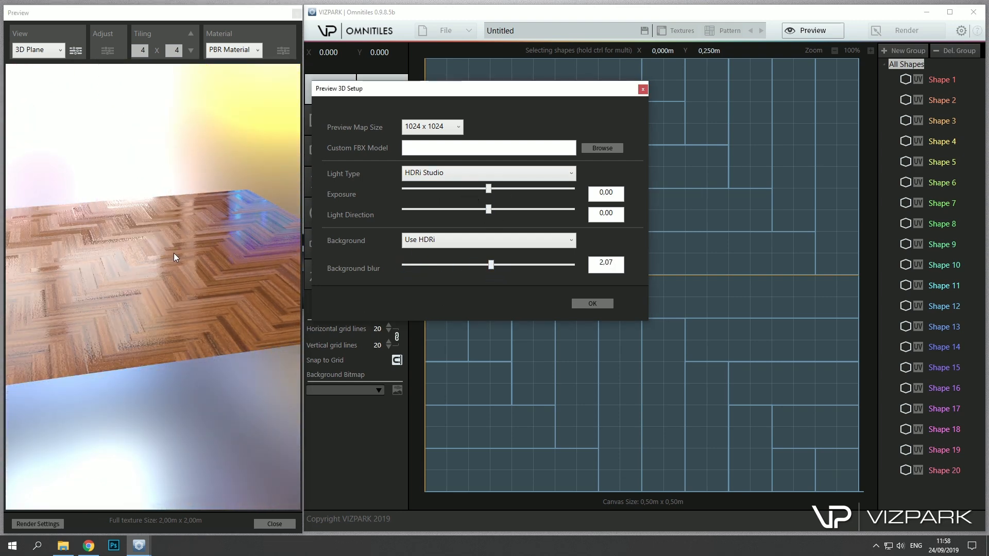
{"action": "left_click_drag", "start_coordinate": [174, 252], "coordinate": [223, 303]}
{"action": "left_click", "coordinate": [592, 304]}
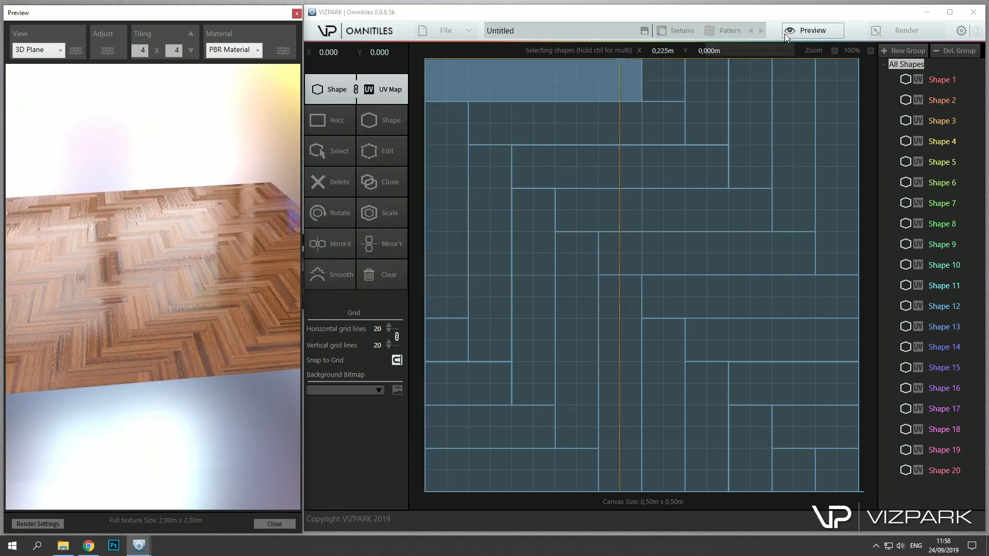
Add VP_Scratch_map_01 through VP_Scratch_map_10 from the Surface maps' Scratch Maps folder to the fx texture channel.
{"action": "left_click", "coordinate": [676, 30]}
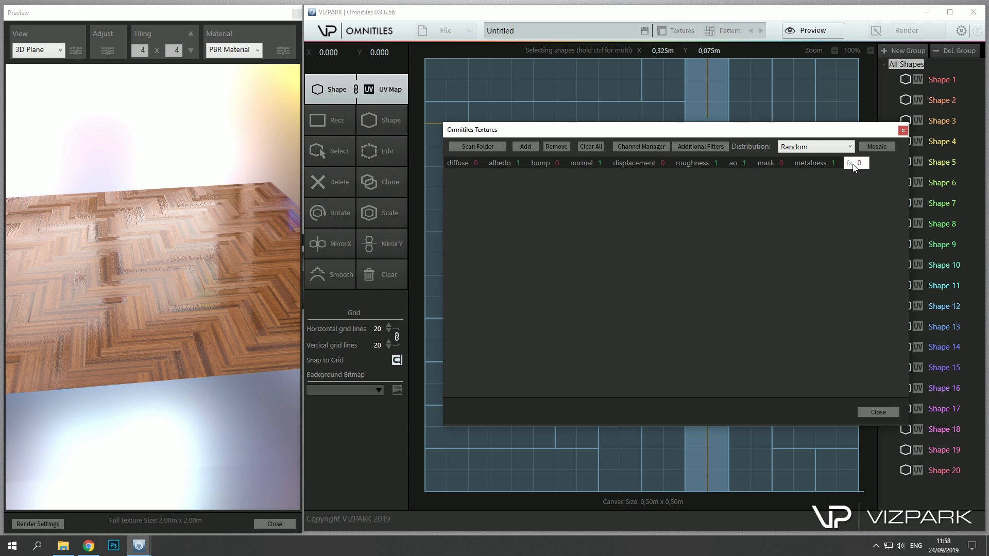
{"action": "left_click", "coordinate": [522, 147]}
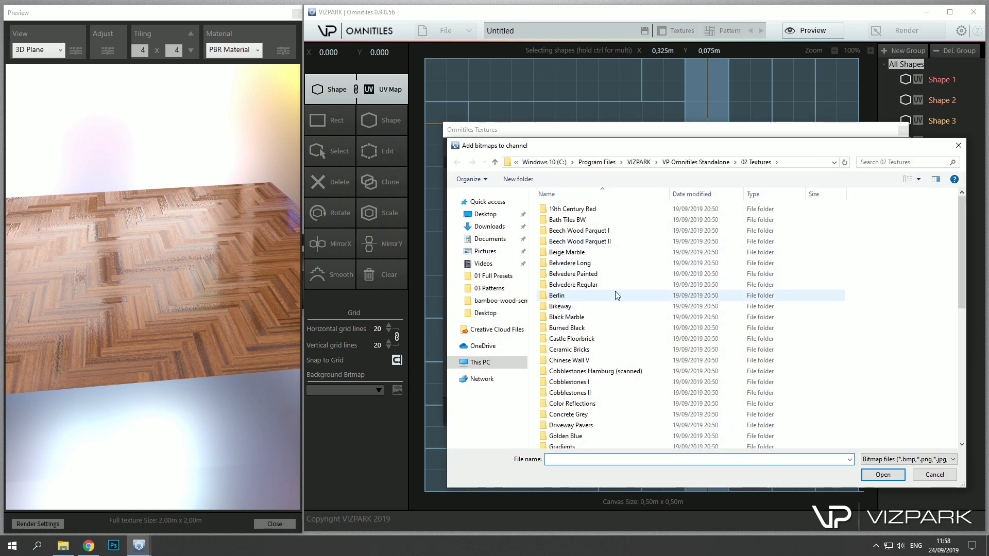
{"action": "left_click_drag", "start_coordinate": [963, 228], "coordinate": [955, 378]}
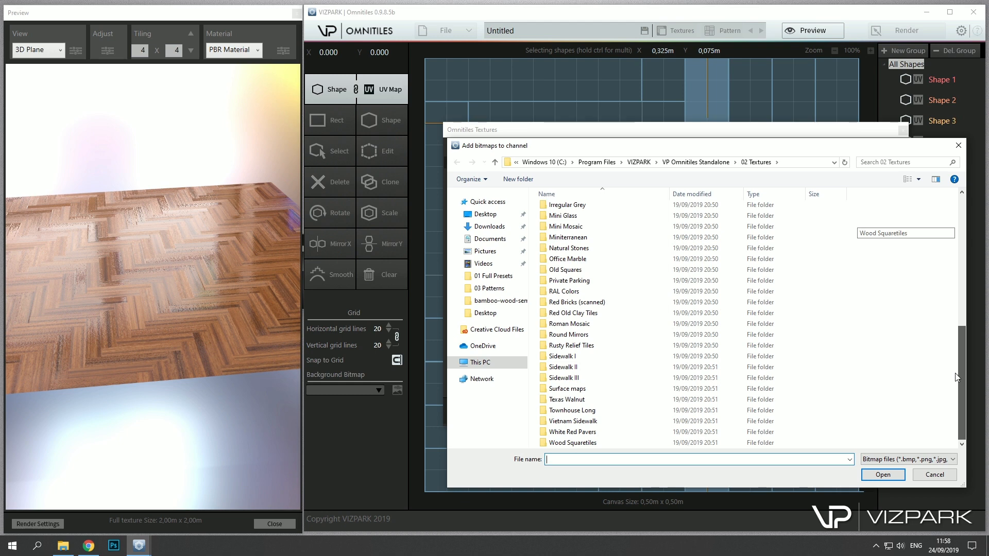
{"action": "double_click", "coordinate": [569, 389]}
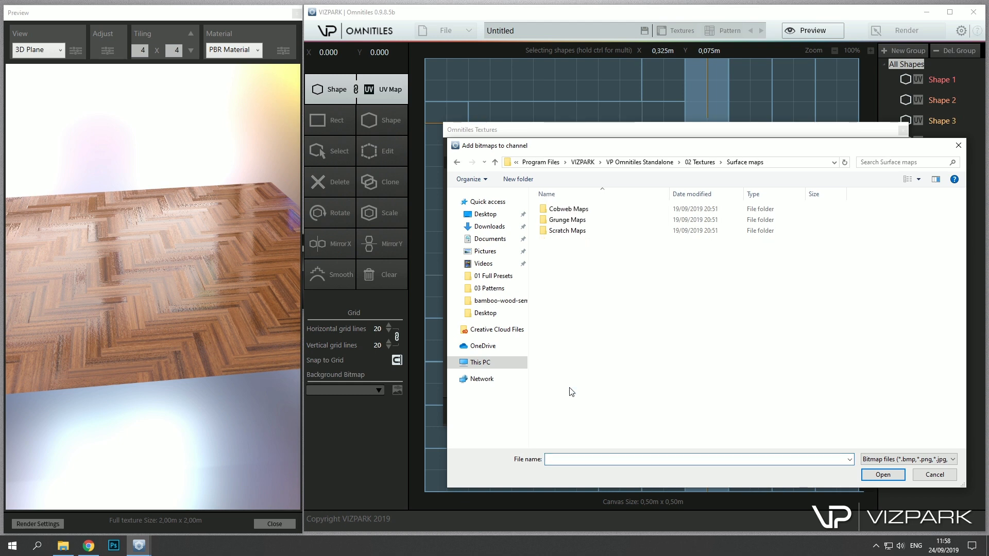
{"action": "double_click", "coordinate": [571, 232]}
{"action": "left_click", "coordinate": [566, 230]}
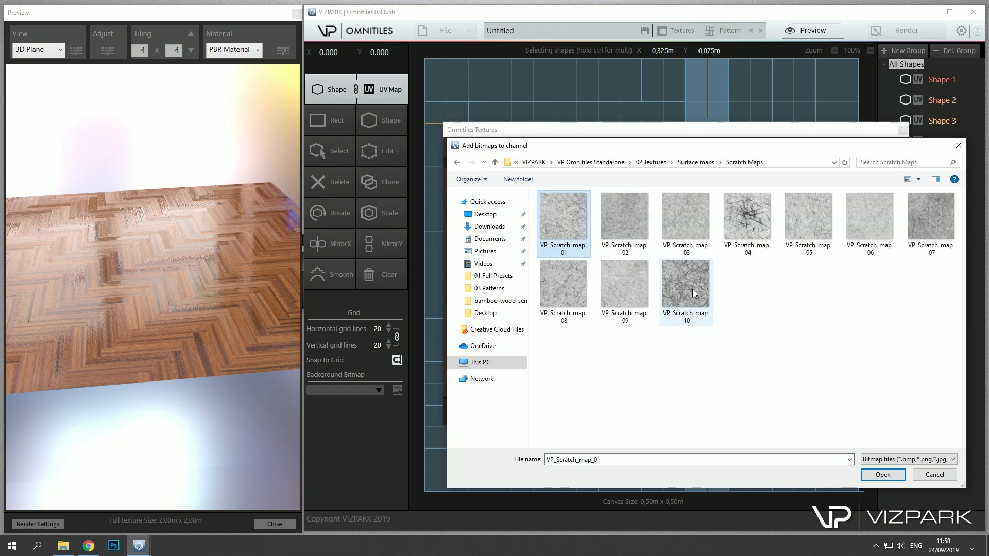
{"action": "left_click", "coordinate": [692, 289], "text": "shift"}
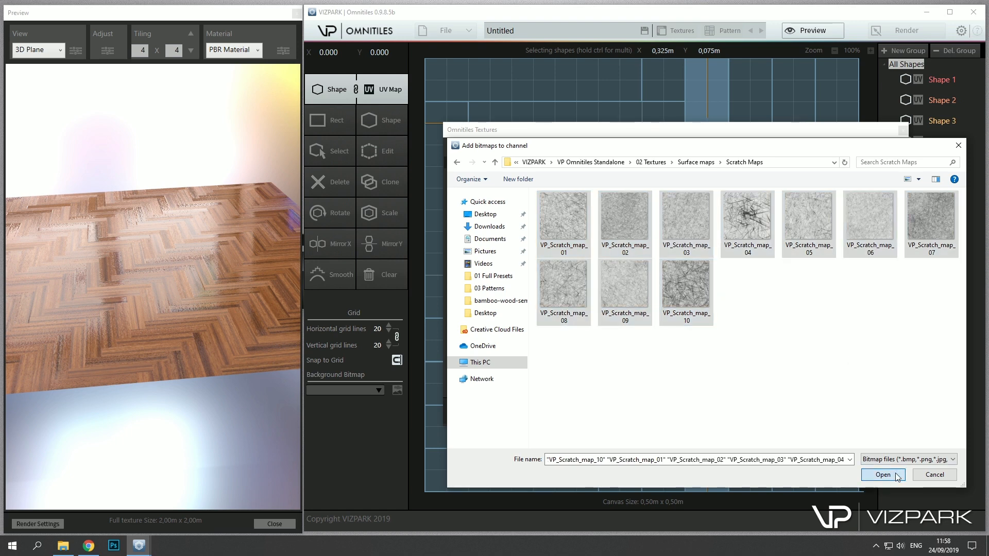
{"action": "left_click", "coordinate": [883, 474]}
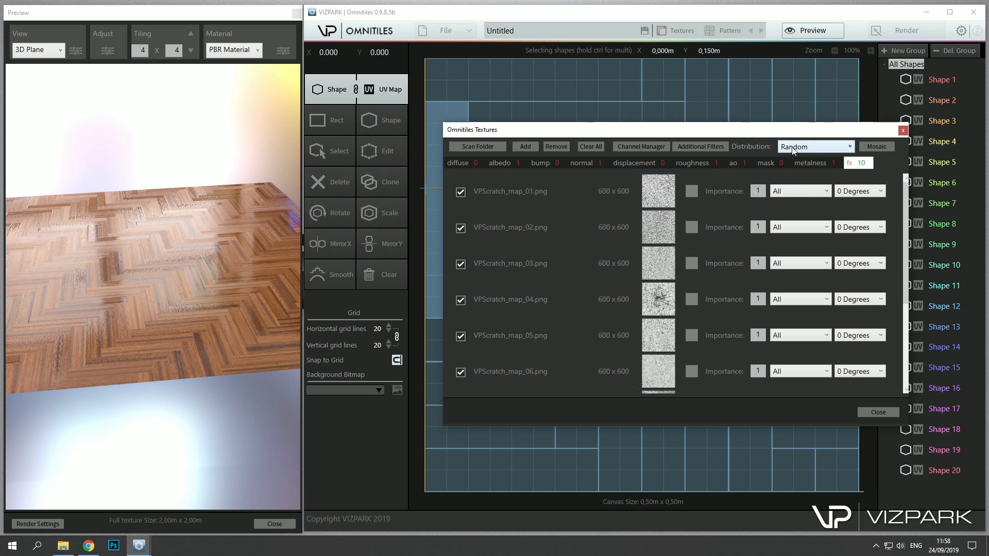
{"action": "left_click", "coordinate": [877, 412]}
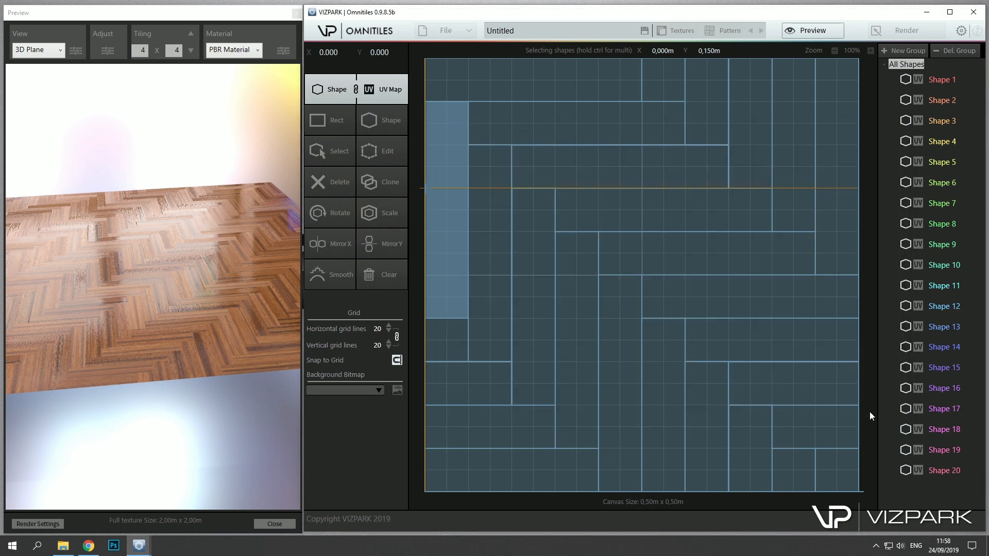
Check the fx channel's scratch pattern in the 2D preview, and return to the 3D Plane view.
{"action": "left_click", "coordinate": [32, 52]}
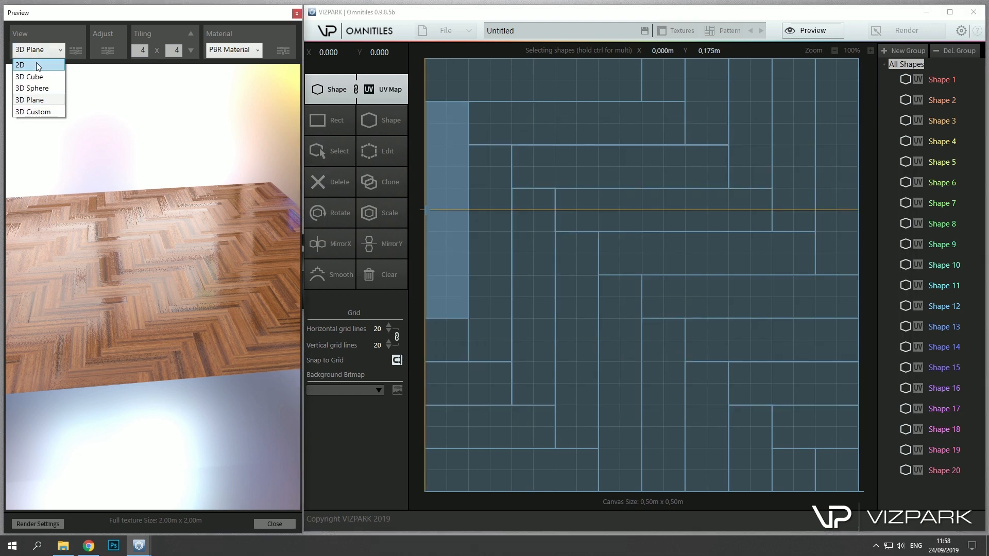
{"action": "left_click", "coordinate": [37, 67]}
{"action": "left_click", "coordinate": [240, 50]}
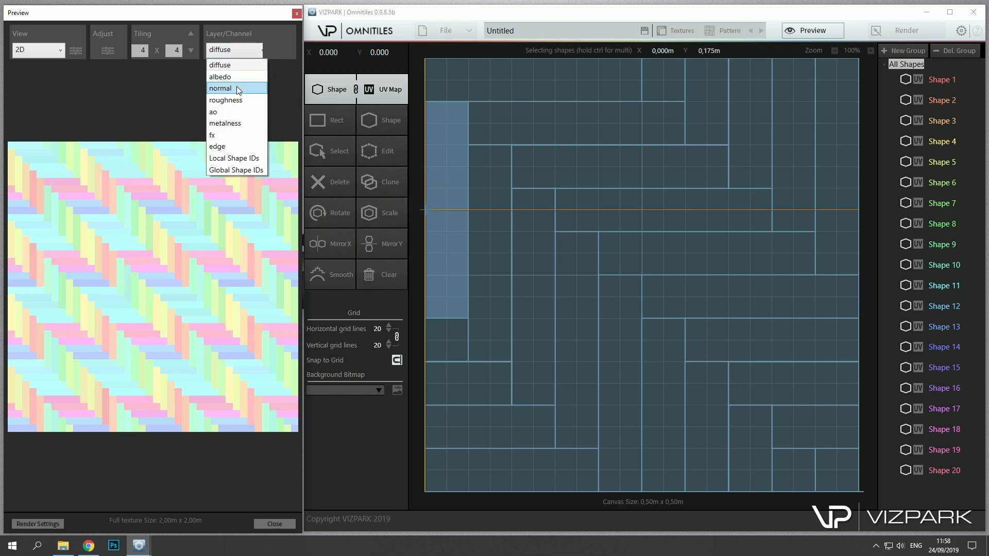
{"action": "left_click", "coordinate": [234, 135]}
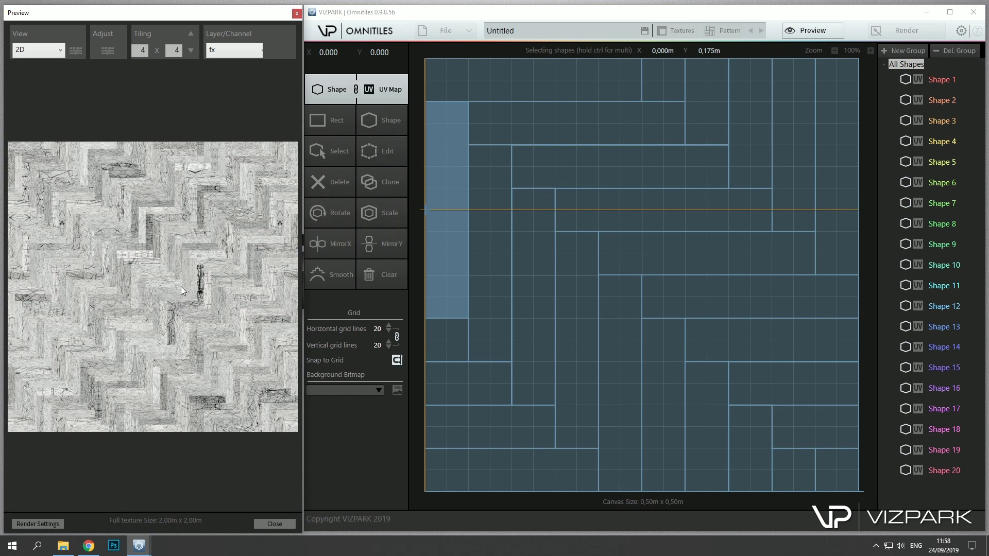
{"action": "left_click", "coordinate": [53, 59]}
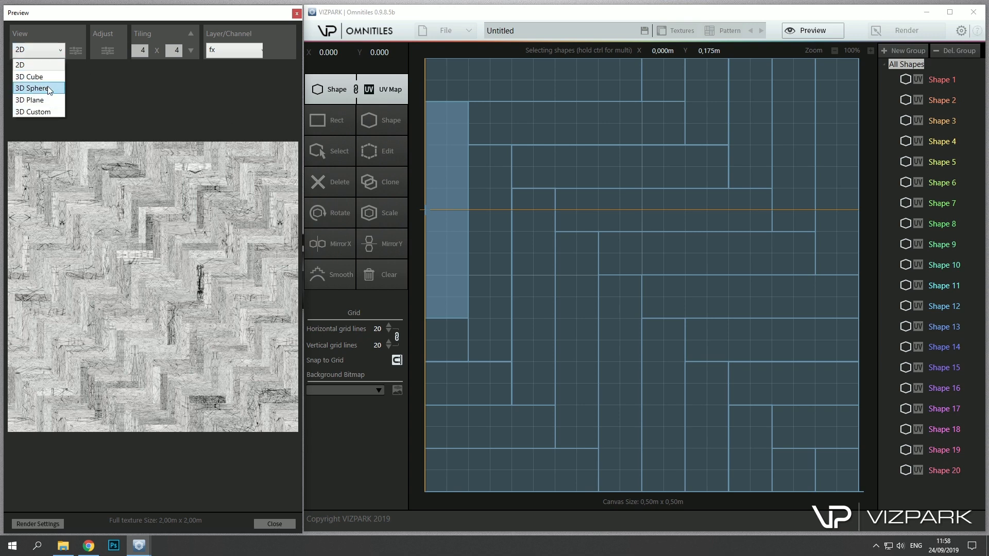
{"action": "left_click", "coordinate": [49, 102]}
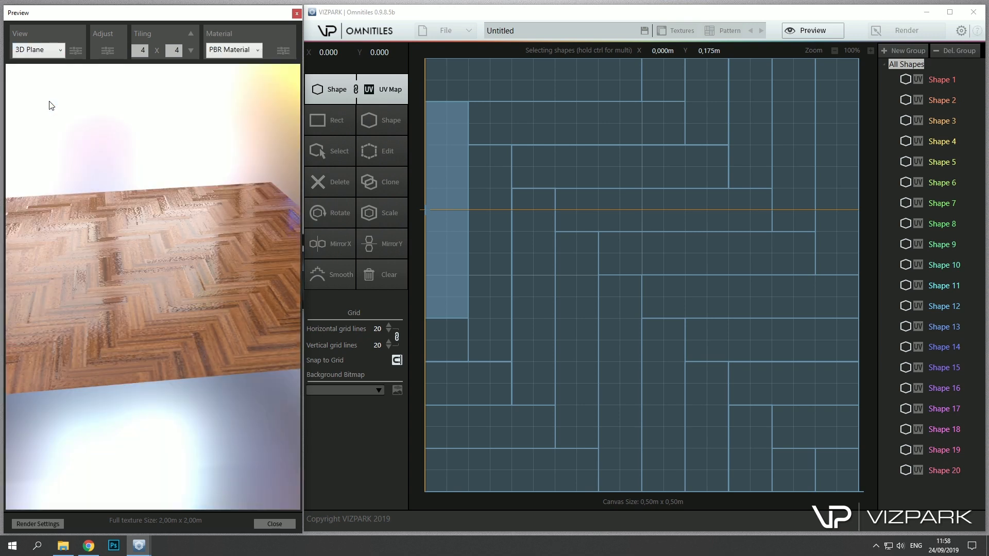
Assign the fx channel to the PBR material's roughness and reduce the roughness strength to 0.41.
{"action": "left_click", "coordinate": [281, 52]}
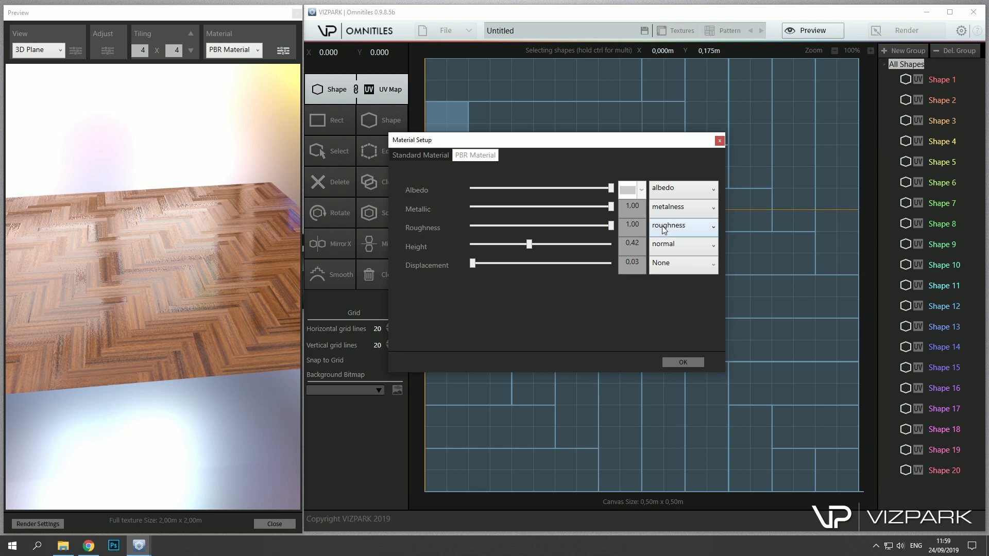
{"action": "left_click", "coordinate": [663, 230]}
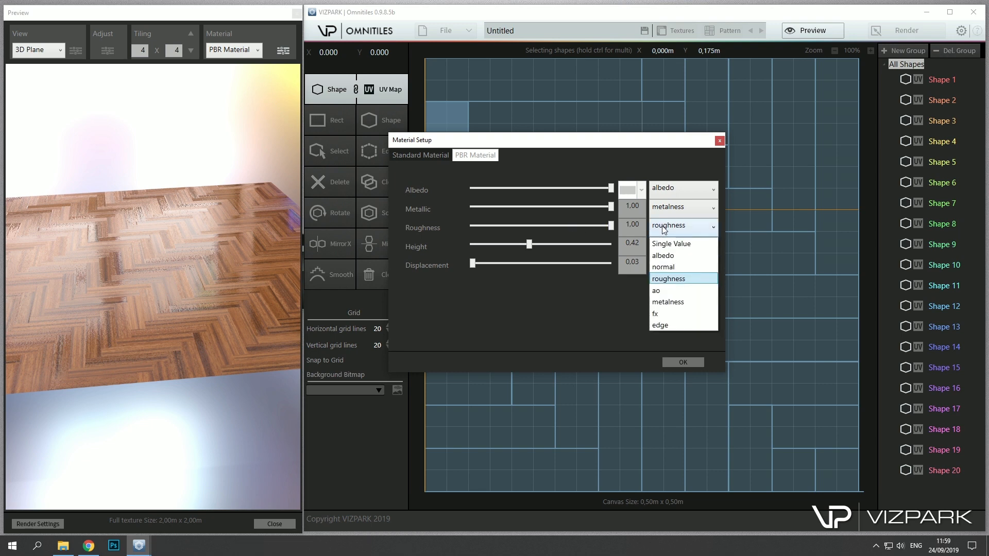
{"action": "left_click", "coordinate": [666, 314]}
{"action": "mouse_move", "coordinate": [226, 287]}
{"action": "left_mouse_down"}
{"action": "mouse_move", "coordinate": [132, 292]}
{"action": "mouse_move", "coordinate": [84, 273]}
{"action": "mouse_move", "coordinate": [212, 280]}
{"action": "left_mouse_up"}
{"action": "left_click_drag", "start_coordinate": [616, 226], "coordinate": [528, 233]}
{"action": "left_click_drag", "start_coordinate": [232, 284], "coordinate": [129, 301]}
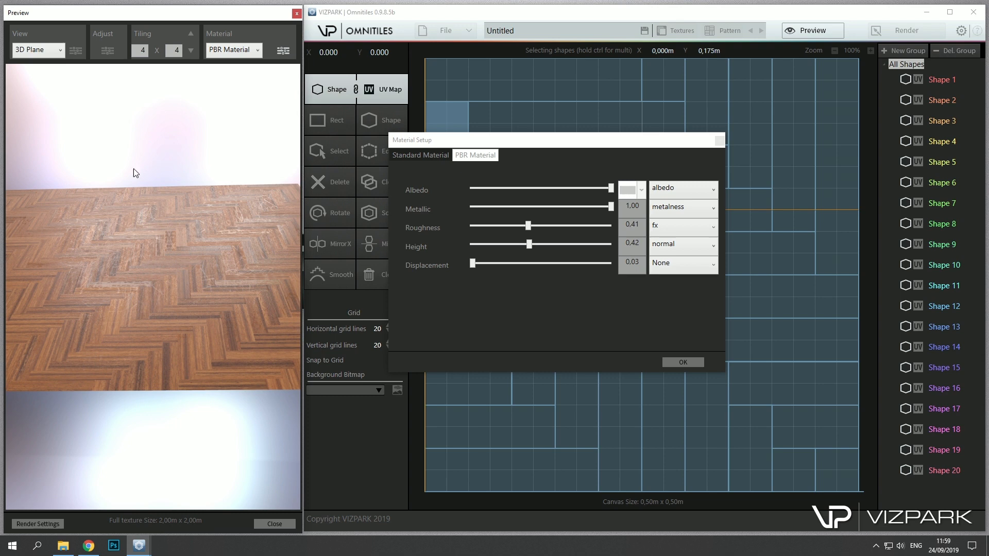
Preview the scratched floor material on a 3D Sphere and examine its surface.
{"action": "left_click", "coordinate": [50, 50]}
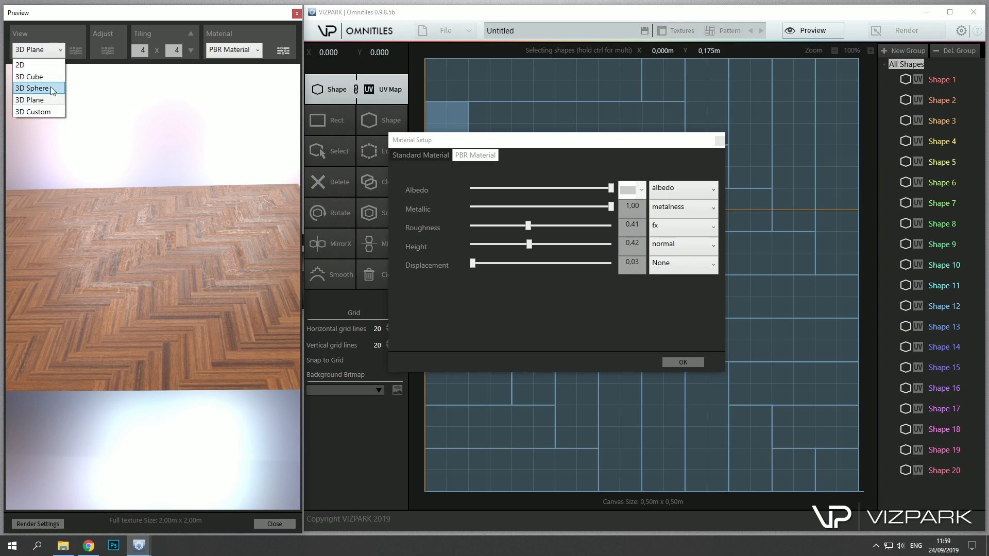
{"action": "left_click", "coordinate": [50, 87]}
{"action": "left_click_drag", "start_coordinate": [85, 206], "coordinate": [98, 249]}
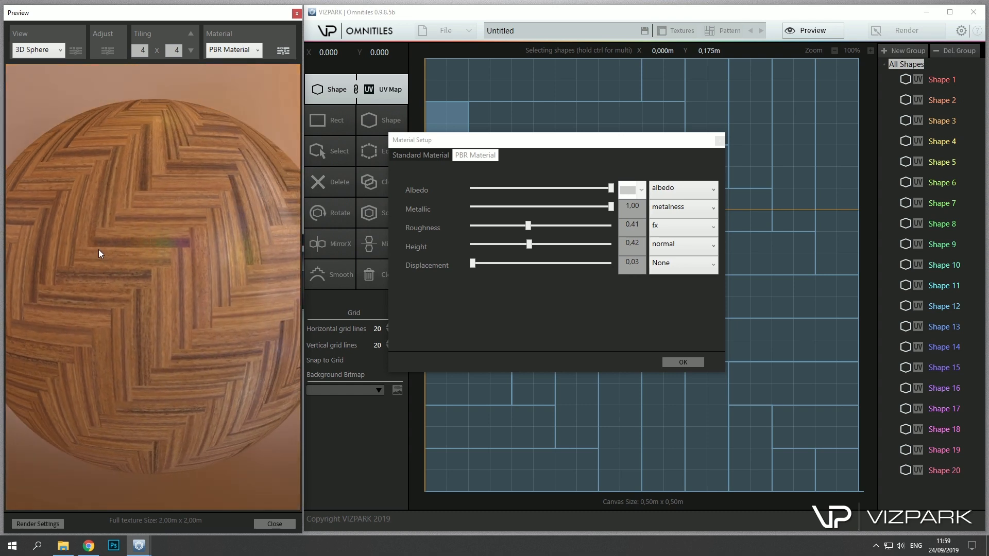
Switch the preview to 3D Custom, confirm the material setup, and load the custom room FBX model from the Desktop.
{"action": "left_click", "coordinate": [44, 52]}
{"action": "left_click", "coordinate": [44, 112]}
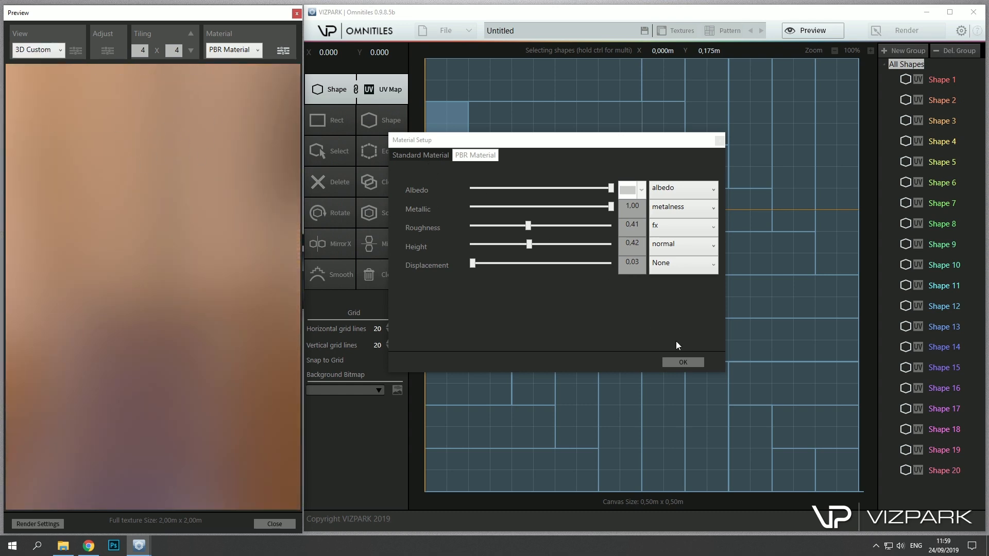
{"action": "left_click", "coordinate": [675, 362]}
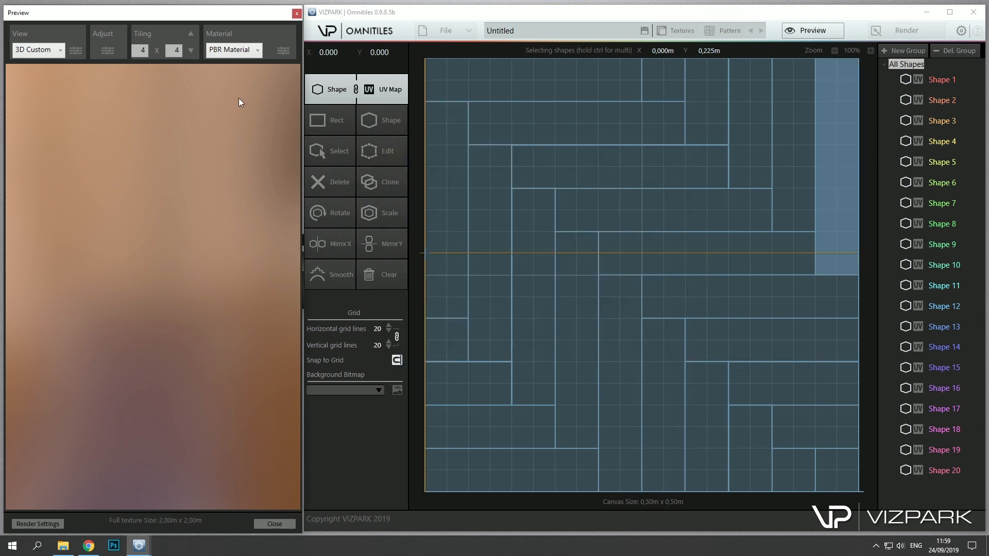
{"action": "left_click", "coordinate": [76, 51]}
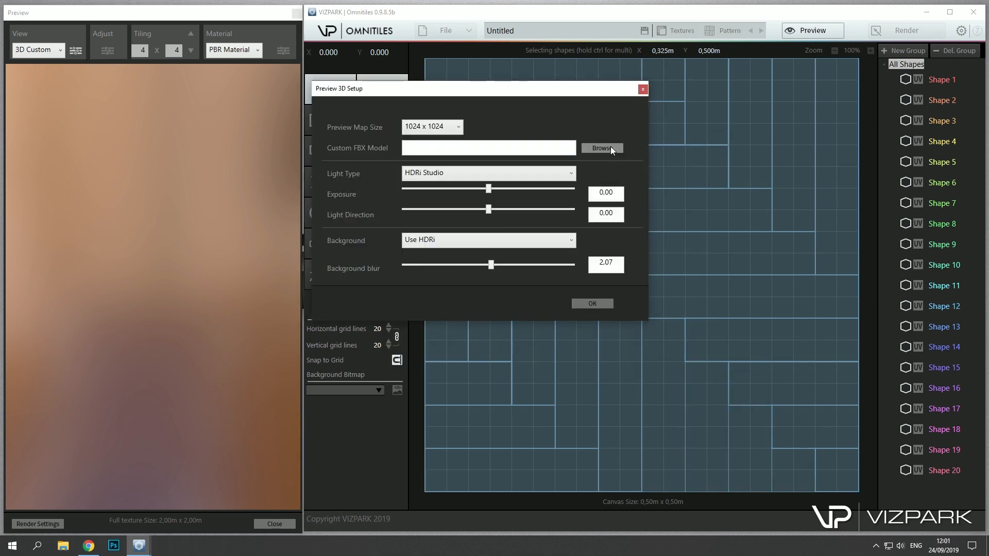
{"action": "left_click", "coordinate": [610, 149]}
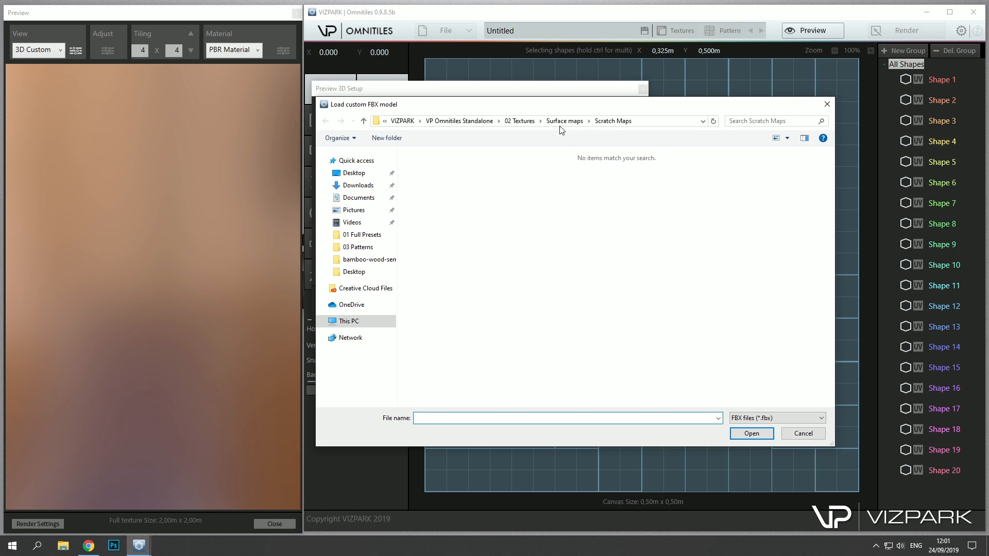
{"action": "left_click", "coordinate": [405, 122]}
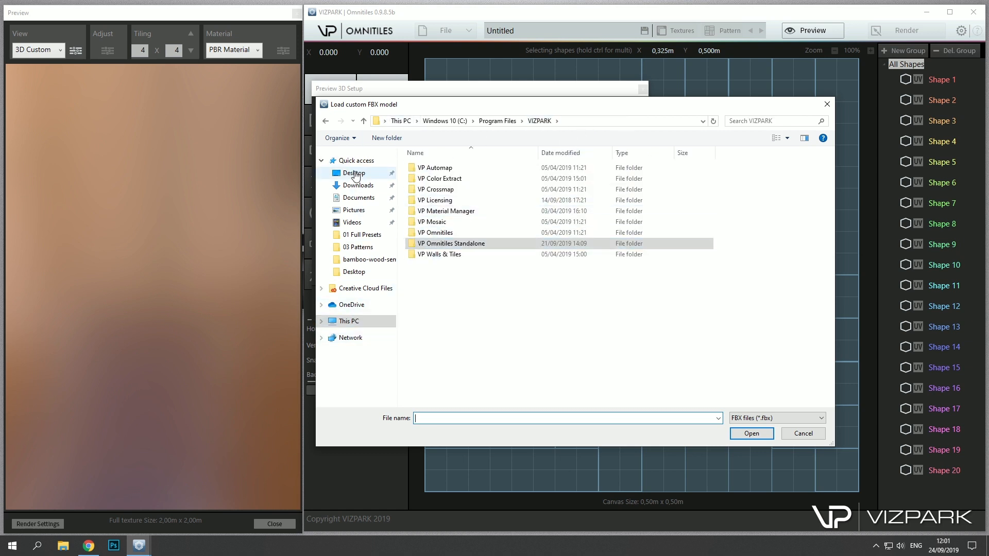
{"action": "left_click", "coordinate": [354, 173]}
{"action": "left_click", "coordinate": [442, 190]}
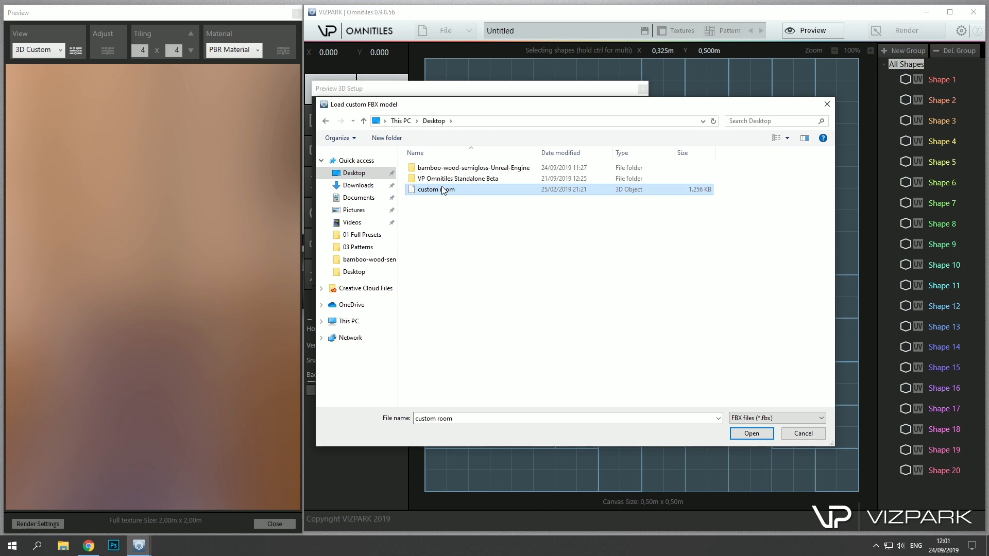
{"action": "left_click", "coordinate": [750, 433]}
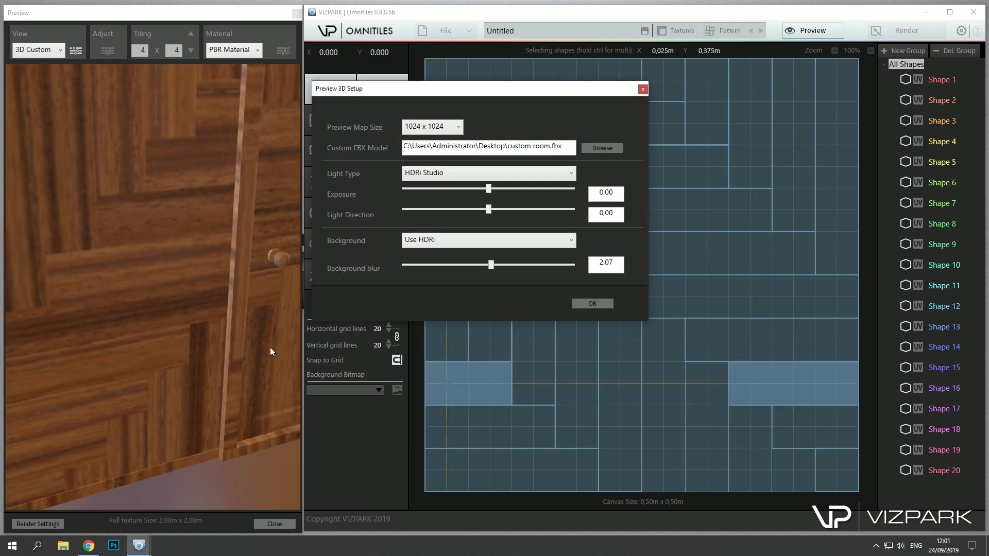
Inspect the custom room, return the preview to 3D Plane, and confirm the preview setup.
{"action": "left_click_drag", "start_coordinate": [270, 347], "coordinate": [190, 337]}
{"action": "left_click", "coordinate": [59, 50]}
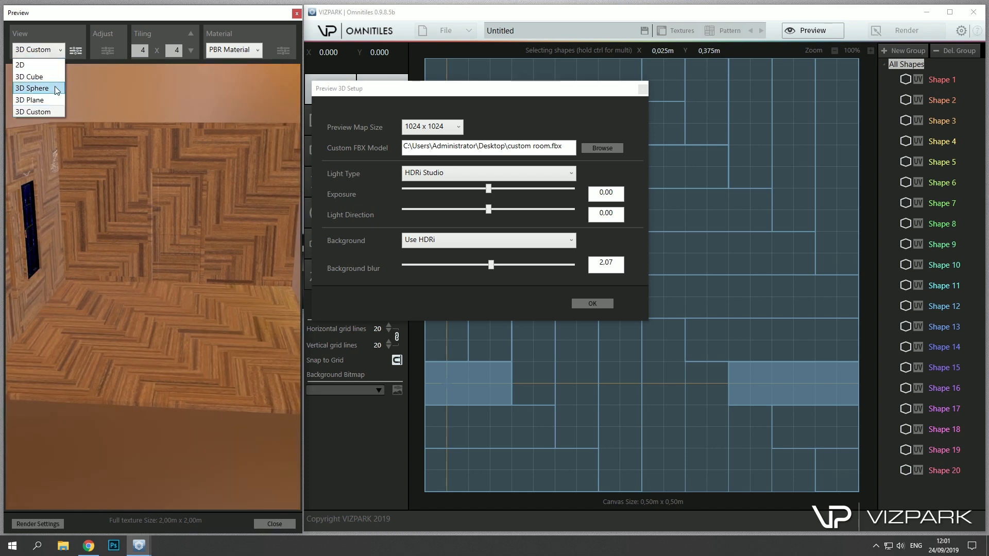
{"action": "left_click", "coordinate": [48, 100]}
{"action": "mouse_move", "coordinate": [170, 308]}
{"action": "left_mouse_down"}
{"action": "mouse_move", "coordinate": [244, 316]}
{"action": "mouse_move", "coordinate": [169, 301]}
{"action": "mouse_move", "coordinate": [241, 308]}
{"action": "mouse_move", "coordinate": [172, 306]}
{"action": "mouse_move", "coordinate": [143, 285]}
{"action": "mouse_move", "coordinate": [155, 331]}
{"action": "mouse_move", "coordinate": [166, 297]}
{"action": "left_mouse_up"}
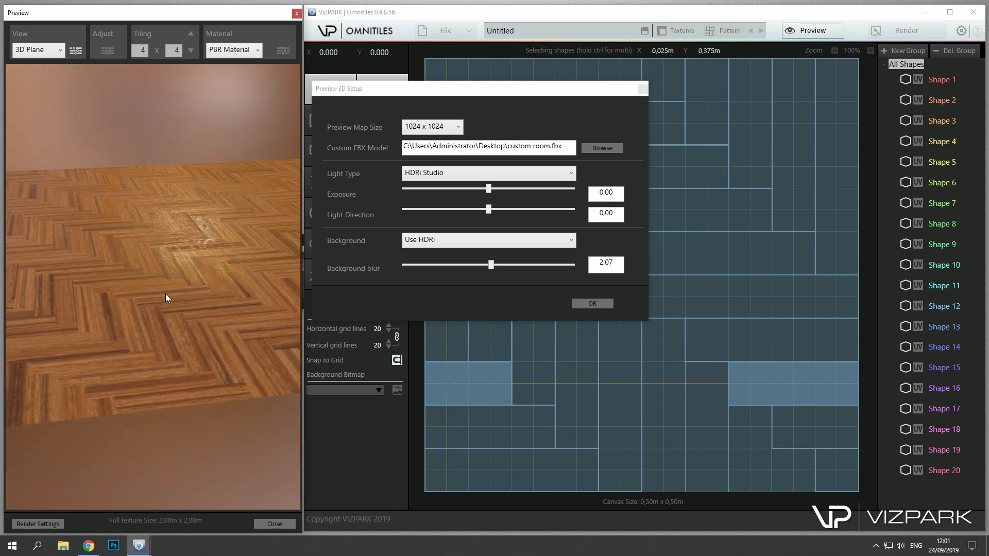
{"action": "left_click", "coordinate": [589, 304]}
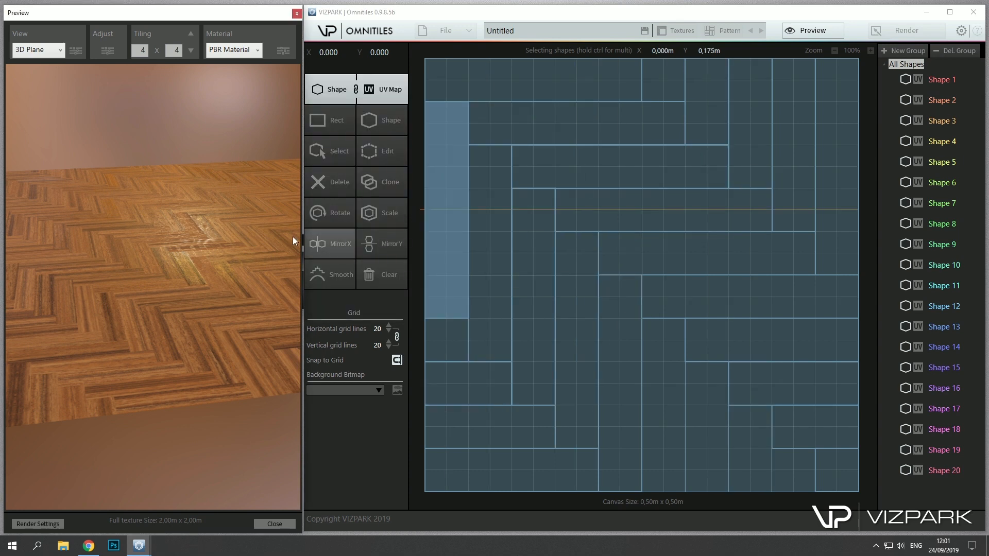
{"action": "left_click_drag", "start_coordinate": [293, 236], "coordinate": [192, 245]}
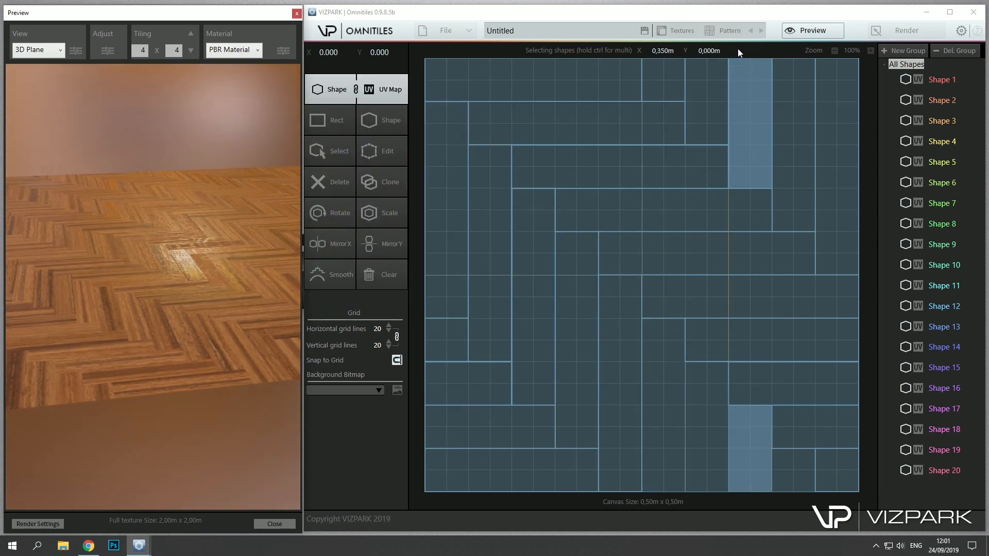
Load the Diagonal Parquet II pattern preset and inspect it on the preview plane.
{"action": "left_click", "coordinate": [728, 30]}
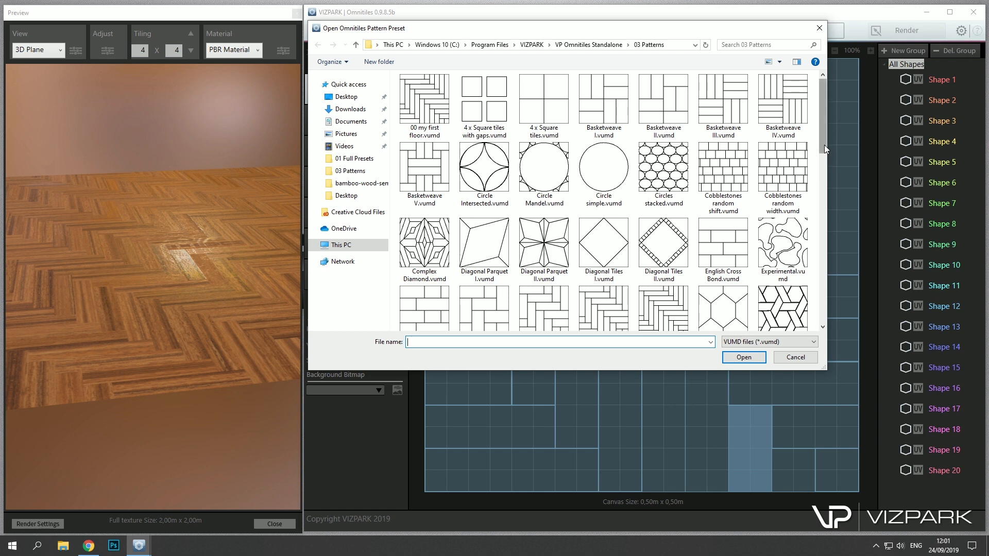
{"action": "left_click_drag", "start_coordinate": [824, 144], "coordinate": [822, 174]}
{"action": "double_click", "coordinate": [558, 150]}
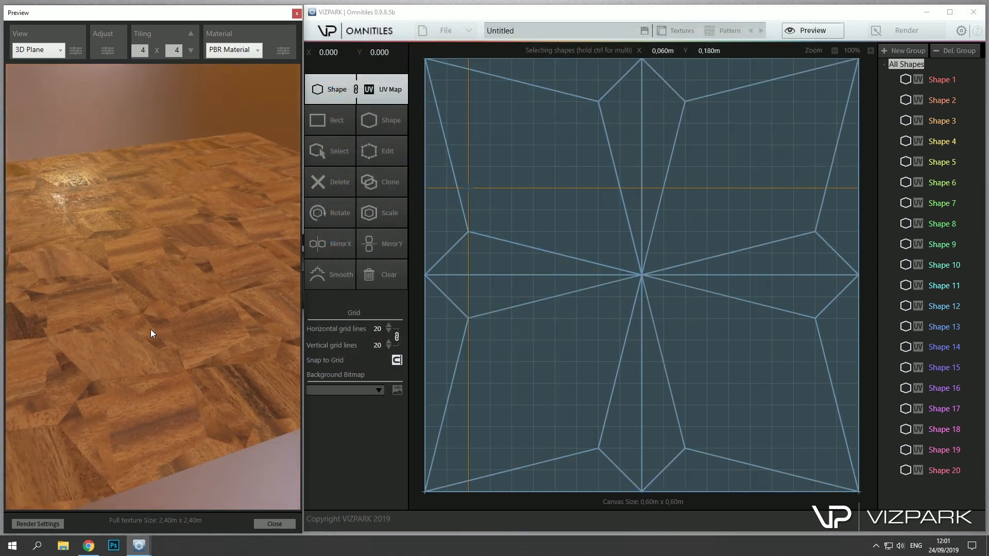
{"action": "left_click_drag", "start_coordinate": [151, 329], "coordinate": [124, 310]}
Load the Wood Parquet I pattern preset and inspect it on the preview plane.
{"action": "left_click", "coordinate": [725, 32]}
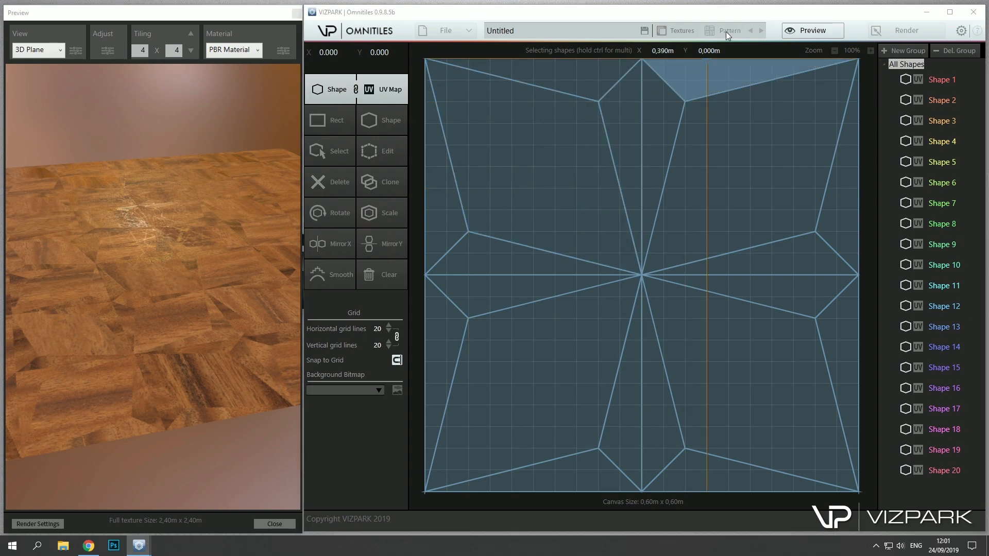
{"action": "left_click_drag", "start_coordinate": [822, 142], "coordinate": [787, 328]}
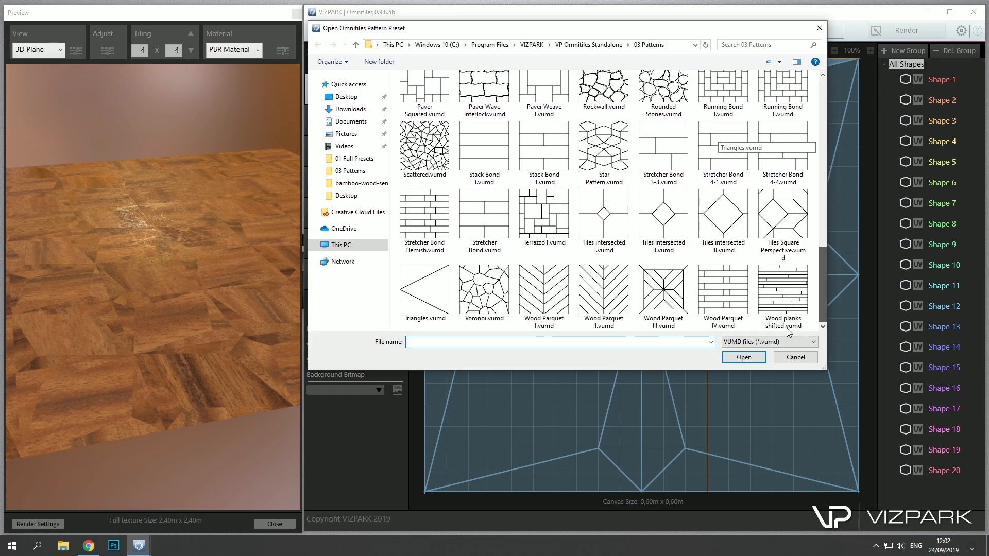
{"action": "double_click", "coordinate": [563, 316]}
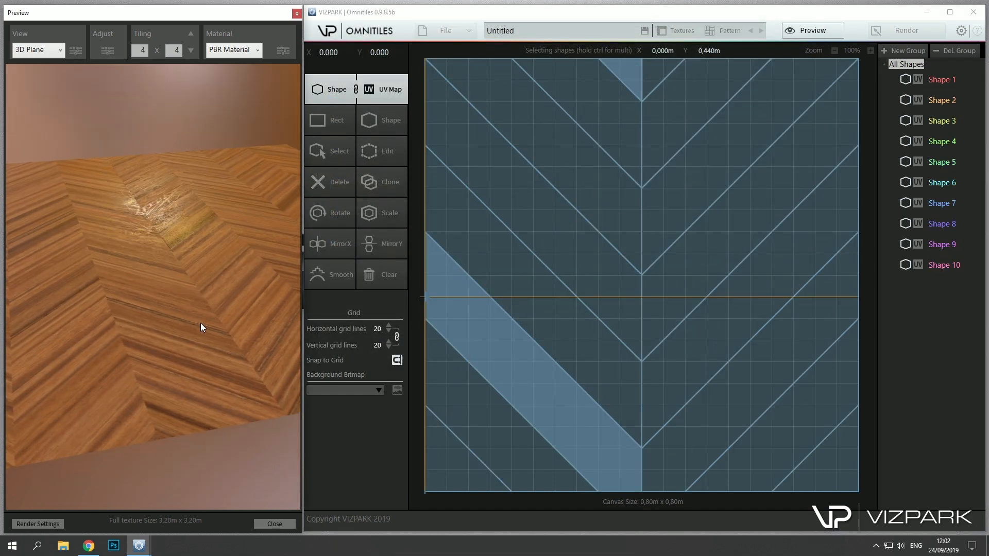
{"action": "mouse_move", "coordinate": [201, 327]}
{"action": "left_mouse_down"}
{"action": "mouse_move", "coordinate": [159, 330]}
{"action": "mouse_move", "coordinate": [205, 311]}
{"action": "left_mouse_up"}
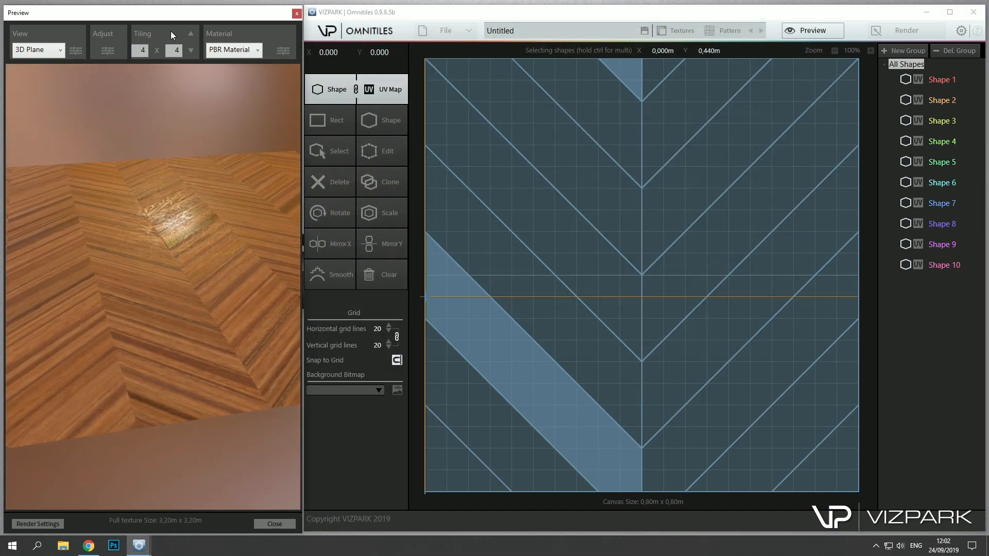
Raise the preview tiling to 12 x 12 and inspect the chevron floor up close and from farther away.
{"action": "left_click", "coordinate": [190, 33]}
{"action": "left_click", "coordinate": [190, 33]}
{"action": "left_click", "coordinate": [190, 33]}
{"action": "left_click", "coordinate": [190, 33]}
{"action": "left_click", "coordinate": [190, 34]}
{"action": "left_click", "coordinate": [190, 33]}
{"action": "left_click", "coordinate": [190, 33]}
{"action": "left_click", "coordinate": [190, 34]}
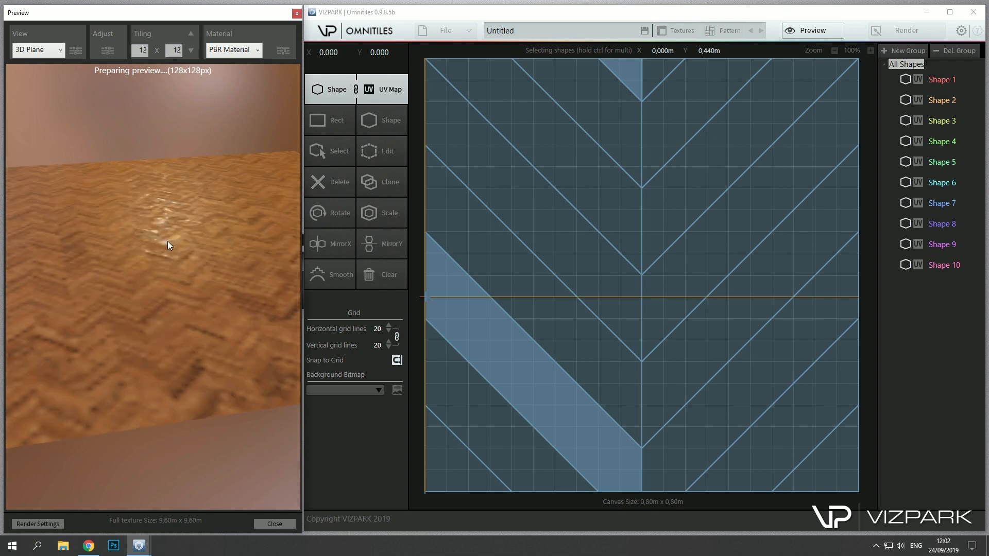
{"action": "left_click_drag", "start_coordinate": [150, 316], "coordinate": [175, 286]}
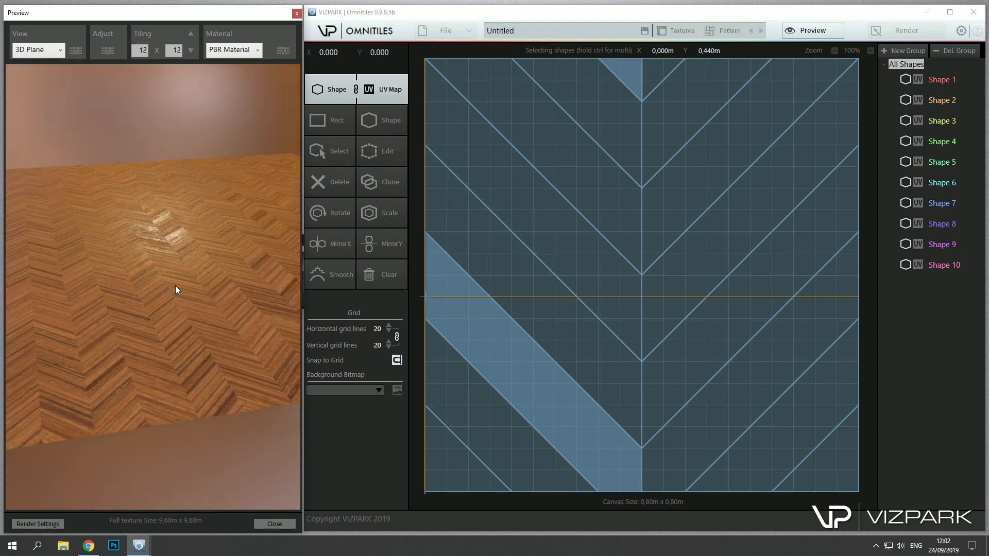
{"action": "scroll", "coordinate": [178, 286], "scroll_direction": "up", "scroll_amount": 4}
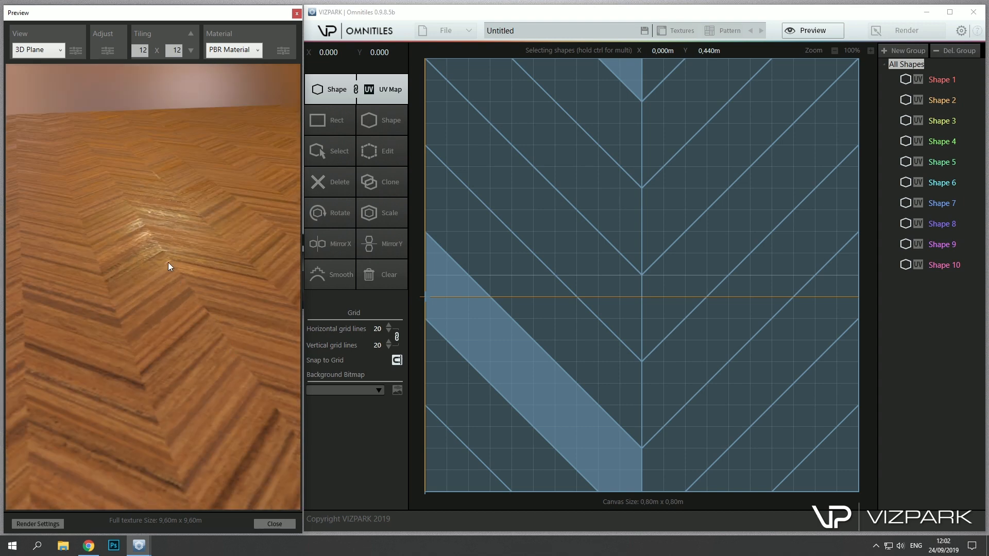
{"action": "scroll", "coordinate": [175, 304], "scroll_direction": "down", "scroll_amount": 5}
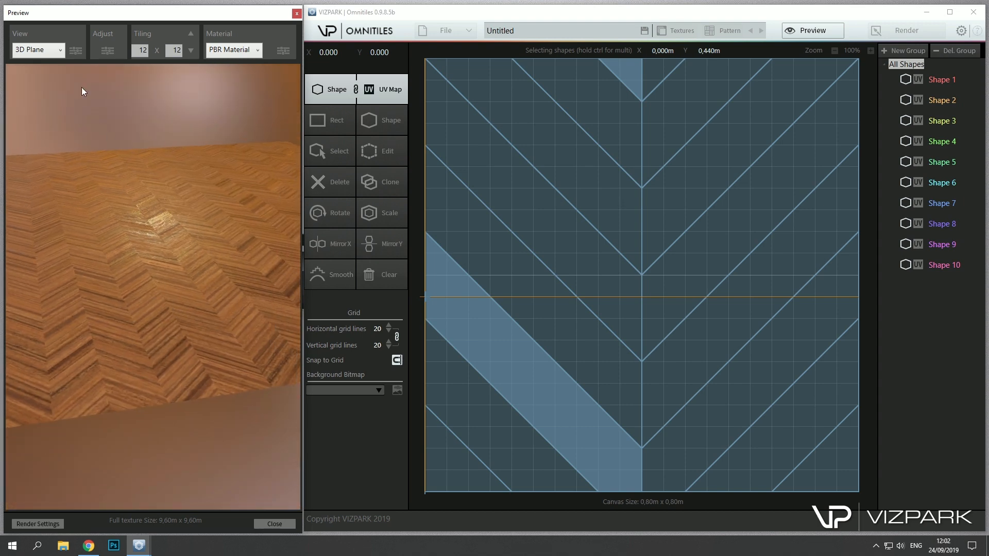
Switch the preview to 2D and show the edge channel for a close look at the joint lines.
{"action": "left_click", "coordinate": [46, 50]}
{"action": "left_click", "coordinate": [49, 63]}
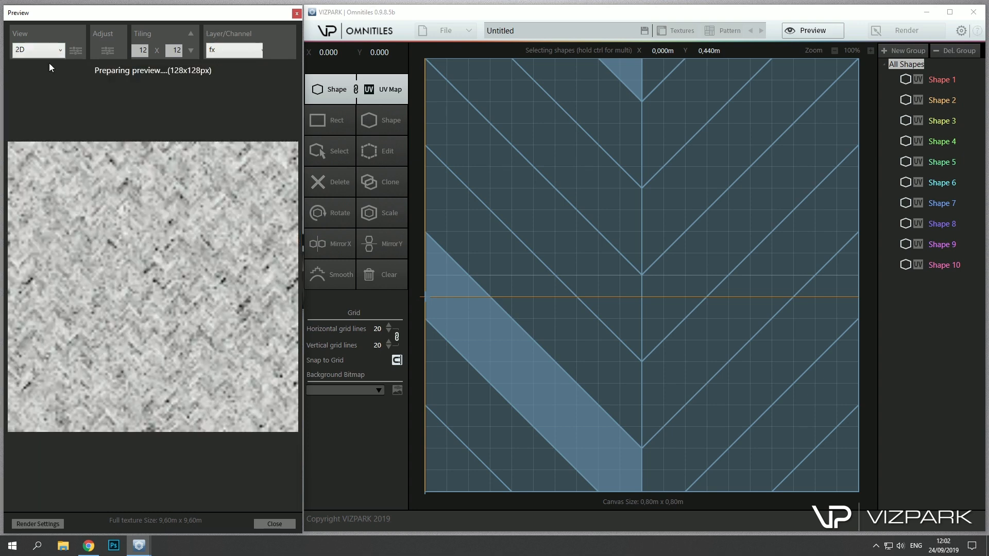
{"action": "left_click", "coordinate": [239, 57]}
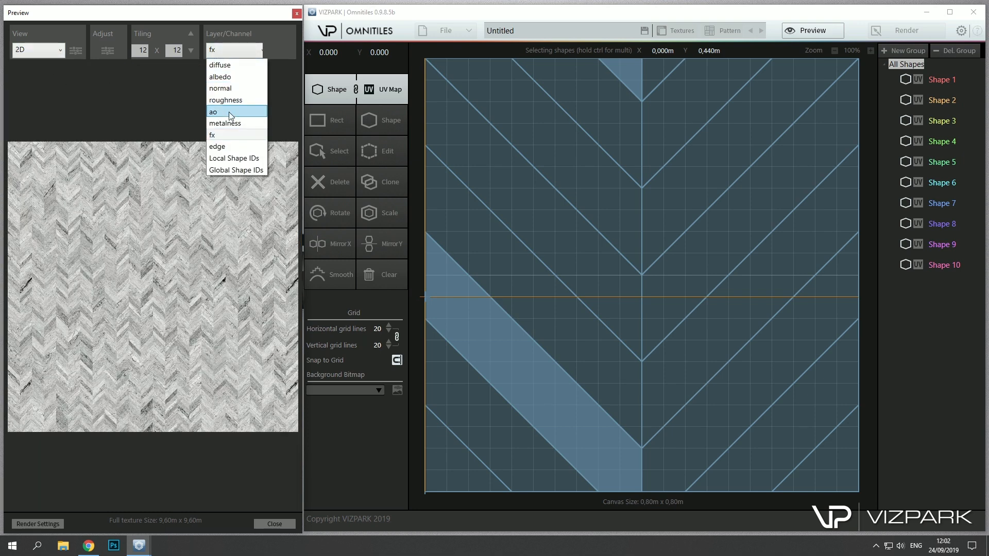
{"action": "left_click", "coordinate": [226, 146]}
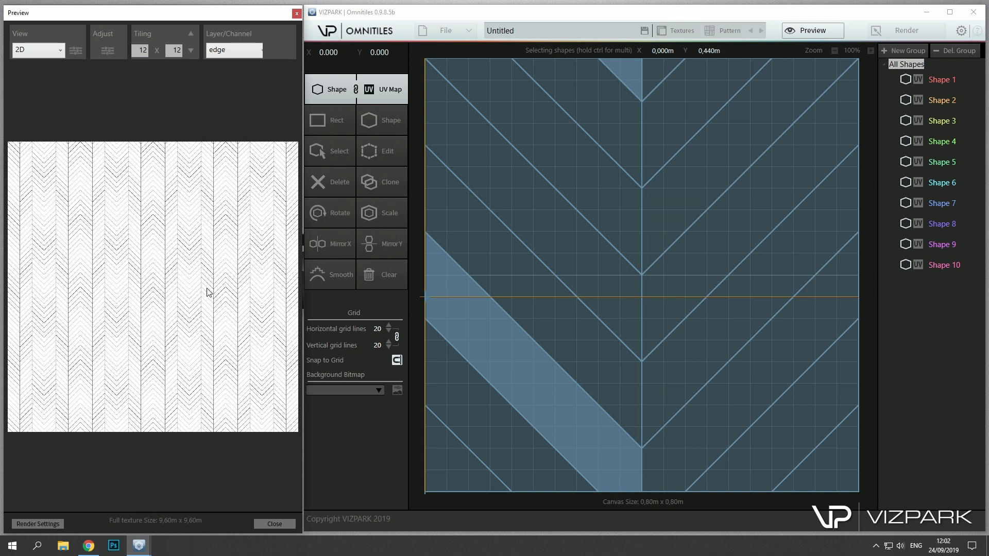
{"action": "scroll", "coordinate": [207, 292], "scroll_direction": "up", "scroll_amount": 3}
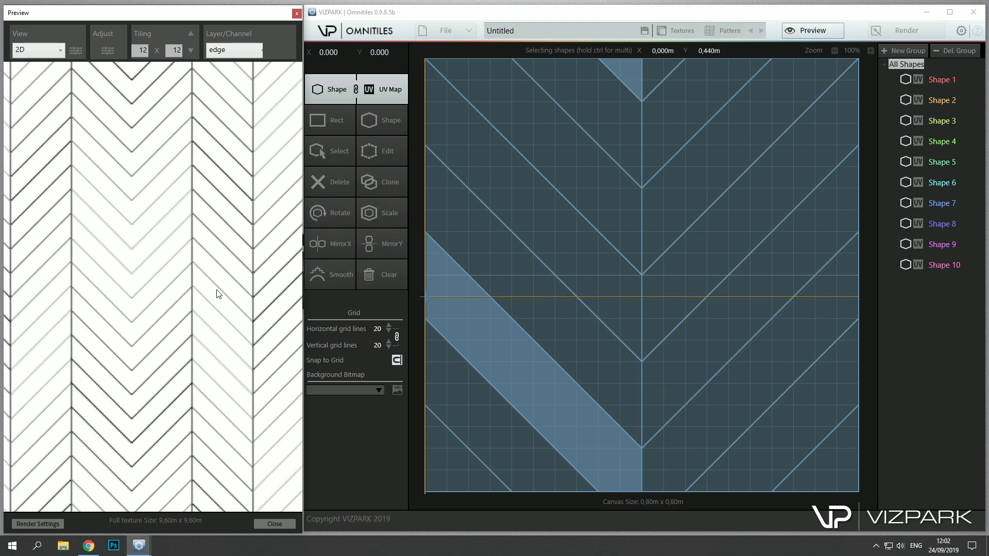
Try a 4096 x 4096 preview map size on the edge mask, return it to 1024 x 1024, and confirm the setup.
{"action": "left_click", "coordinate": [78, 50]}
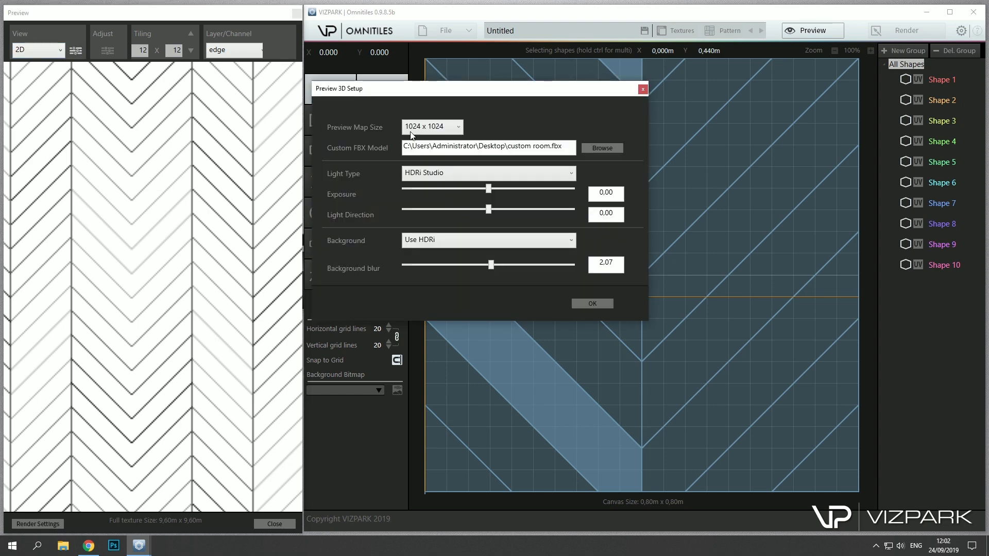
{"action": "left_click", "coordinate": [458, 128]}
{"action": "left_click", "coordinate": [446, 188]}
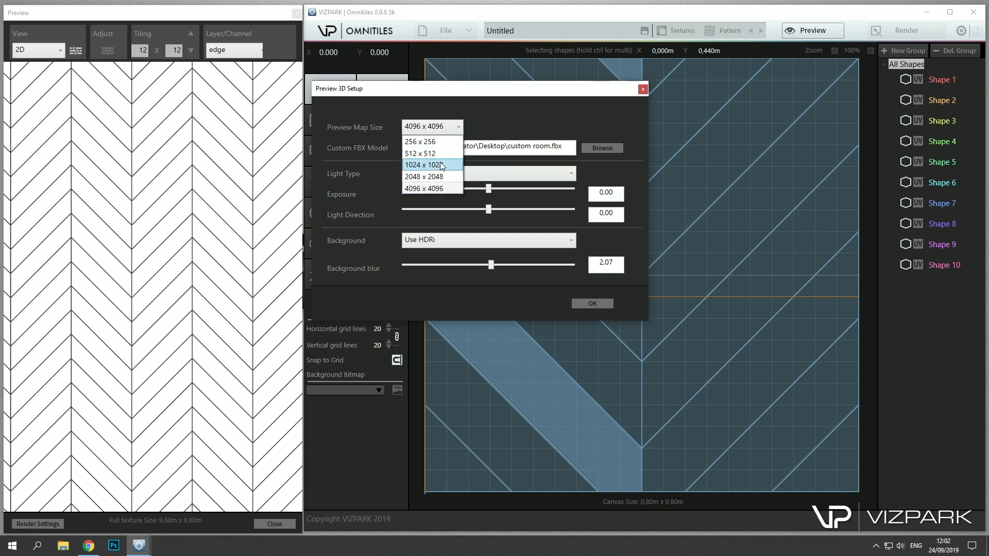
{"action": "left_click", "coordinate": [441, 165]}
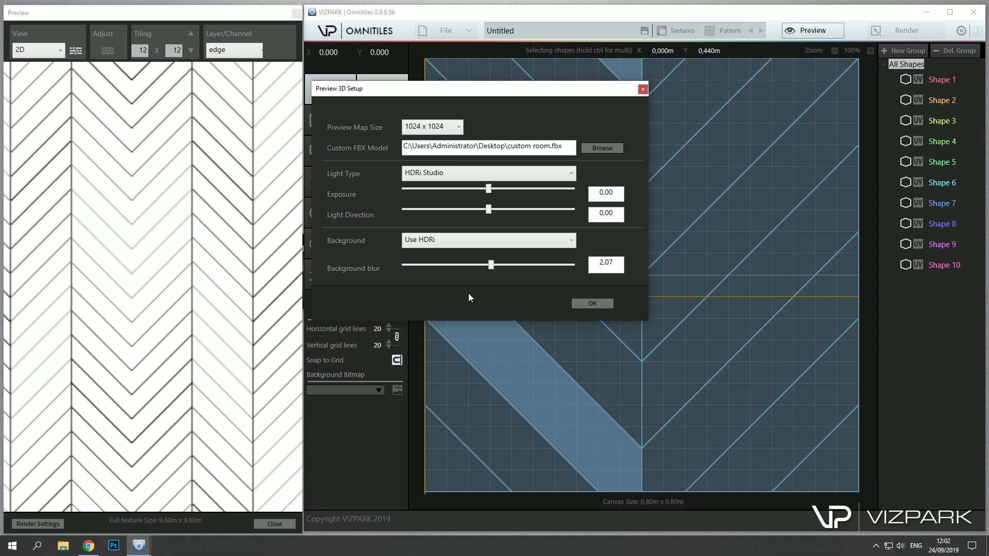
{"action": "left_click", "coordinate": [592, 304]}
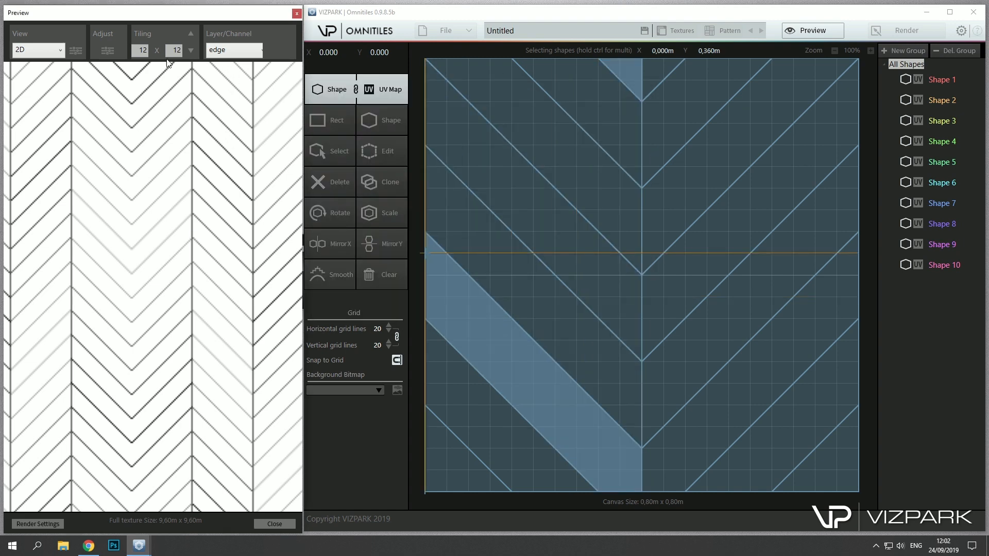
Reduce the generated edge mask's size to 0.2 percent in the general settings and confirm.
{"action": "left_click", "coordinate": [109, 49]}
{"action": "left_click", "coordinate": [406, 29]}
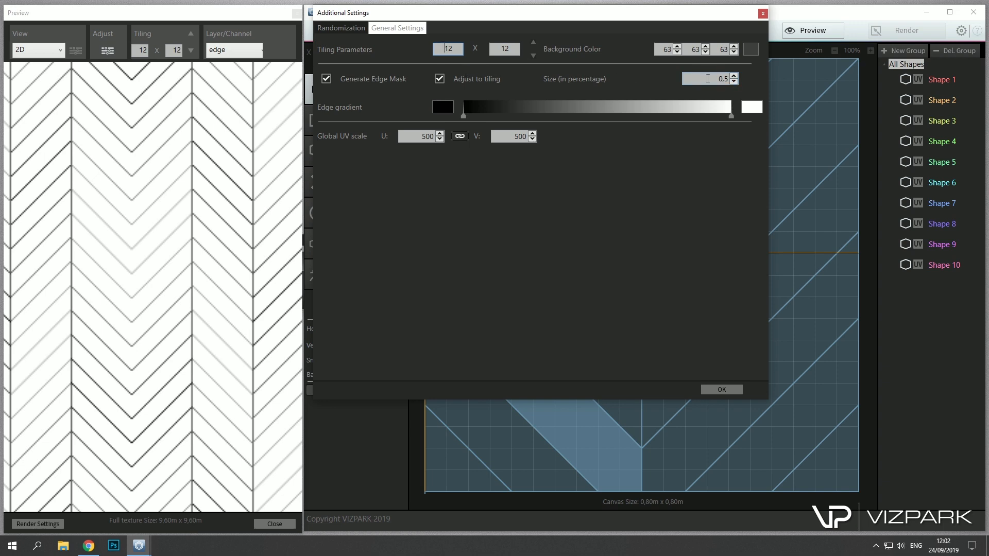
{"action": "left_click", "coordinate": [736, 83]}
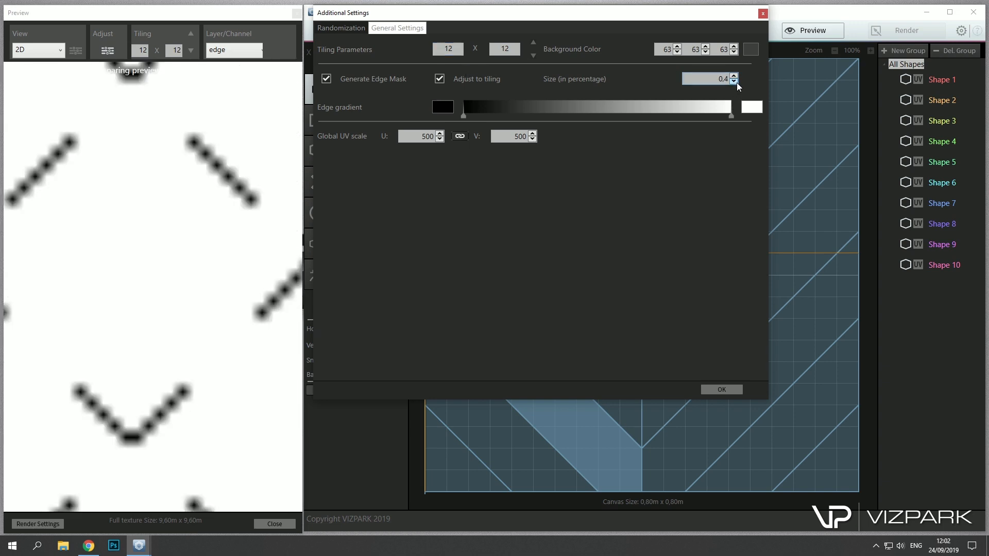
{"action": "left_click", "coordinate": [736, 82]}
{"action": "left_click", "coordinate": [736, 82]}
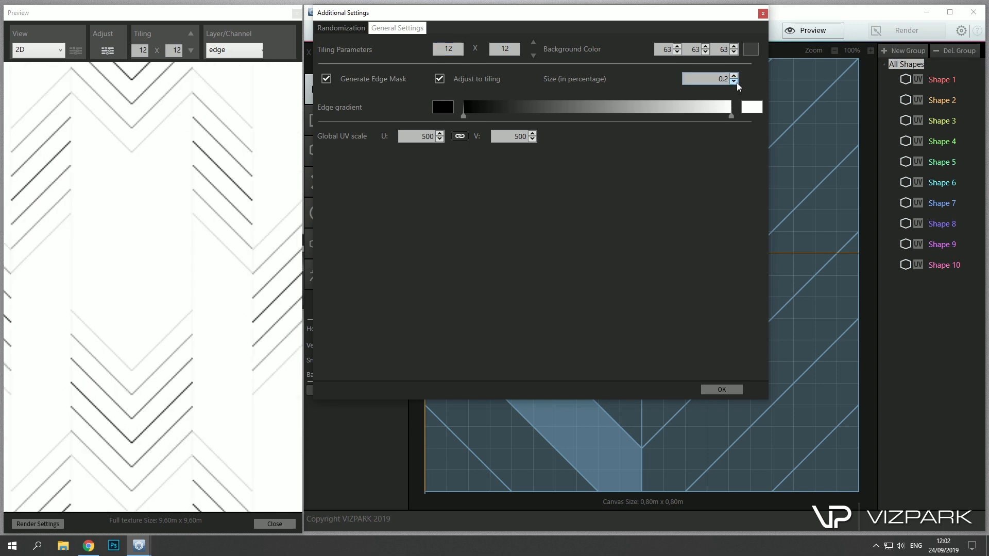
{"action": "left_click", "coordinate": [721, 390]}
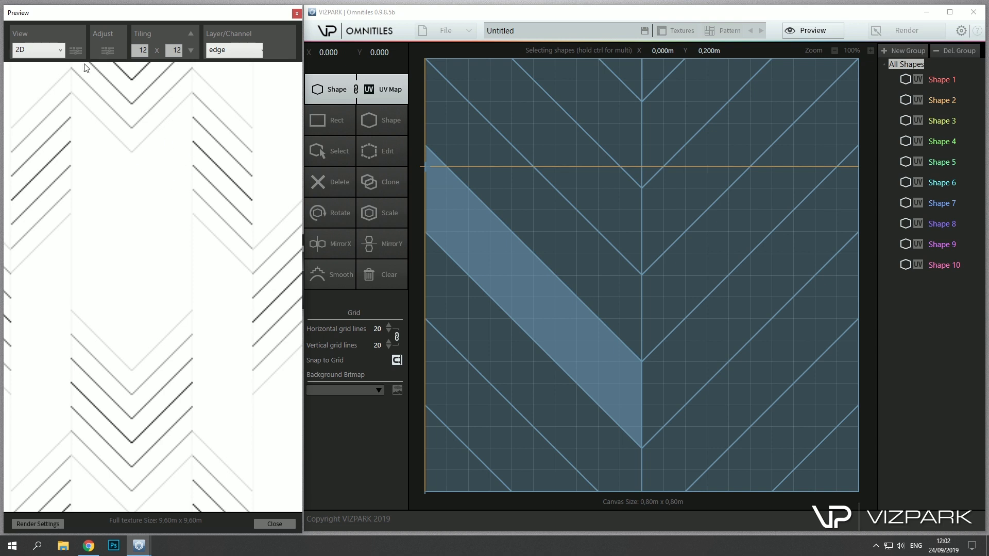
Return the preview to 3D Plane and widen the preview window to view more of the floor.
{"action": "left_click", "coordinate": [59, 50]}
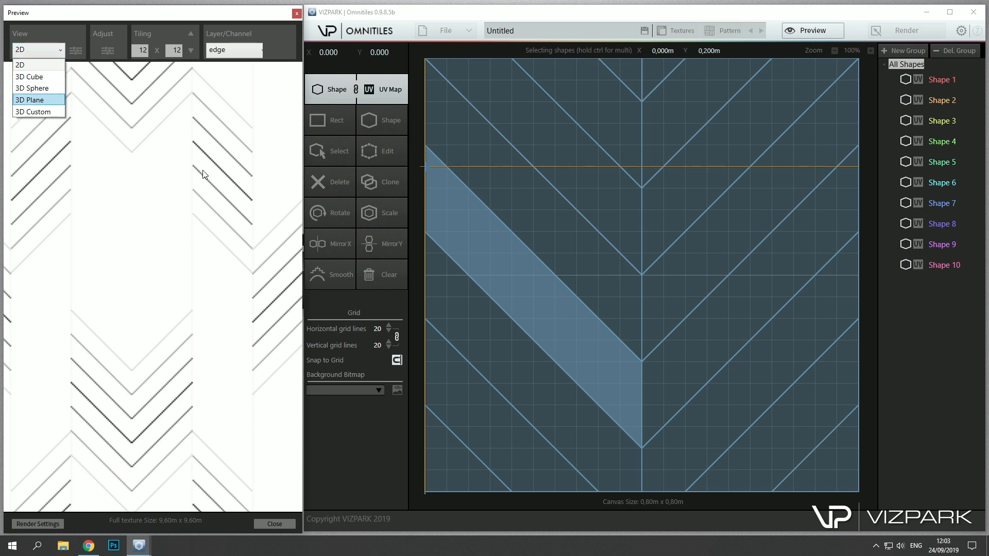
{"action": "left_click", "coordinate": [43, 99]}
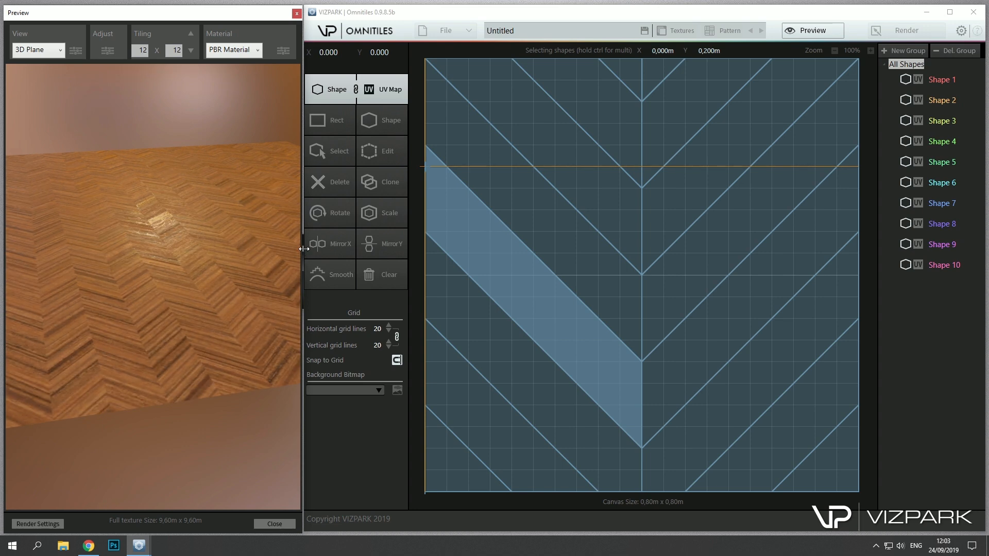
{"action": "left_click_drag", "start_coordinate": [304, 249], "coordinate": [609, 242]}
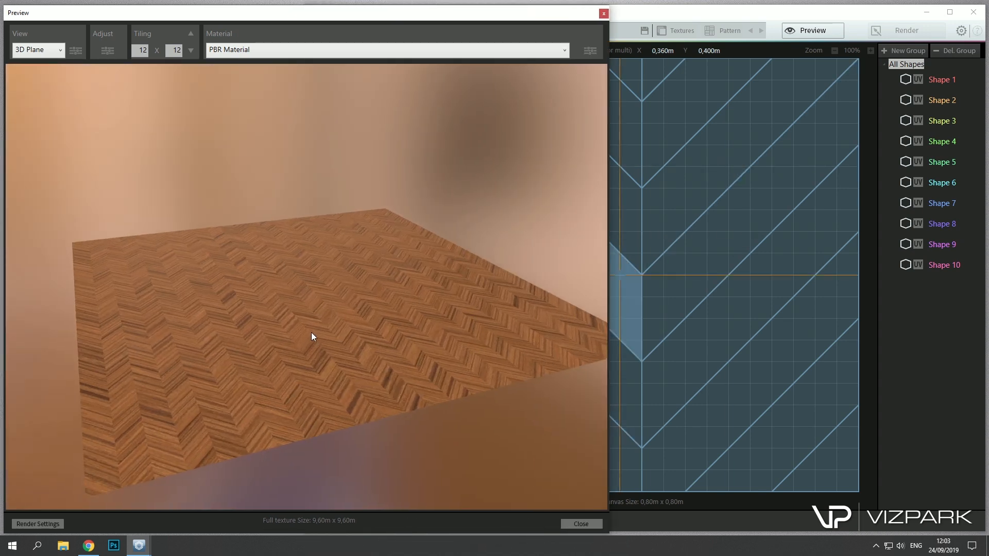
{"action": "left_click_drag", "start_coordinate": [311, 336], "coordinate": [584, 276]}
Load the Interior Tiles Curved pattern preset and inspect it on the preview plane.
{"action": "left_click", "coordinate": [733, 31]}
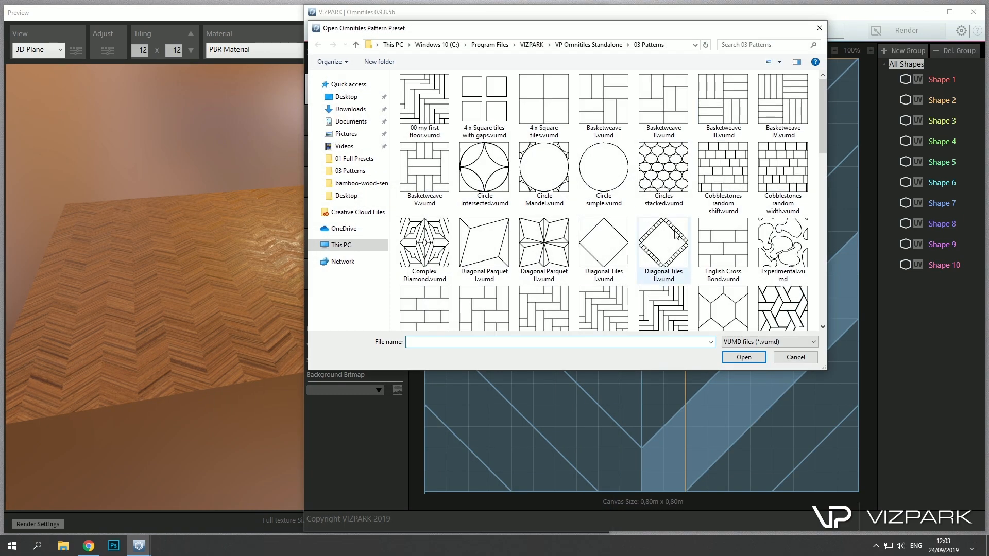
{"action": "scroll", "coordinate": [669, 242], "scroll_direction": "down", "scroll_amount": 5}
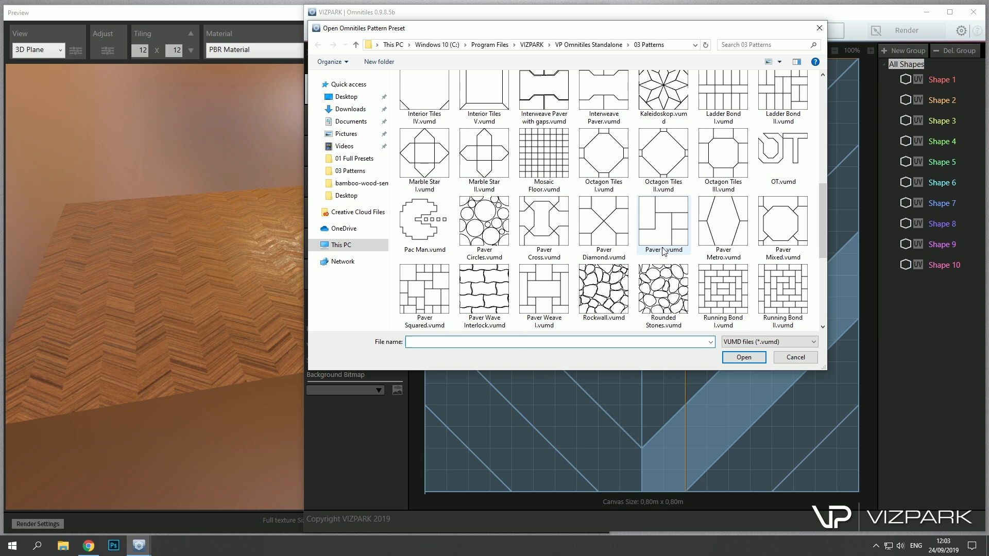
{"action": "scroll", "coordinate": [664, 252], "scroll_direction": "down", "scroll_amount": 3}
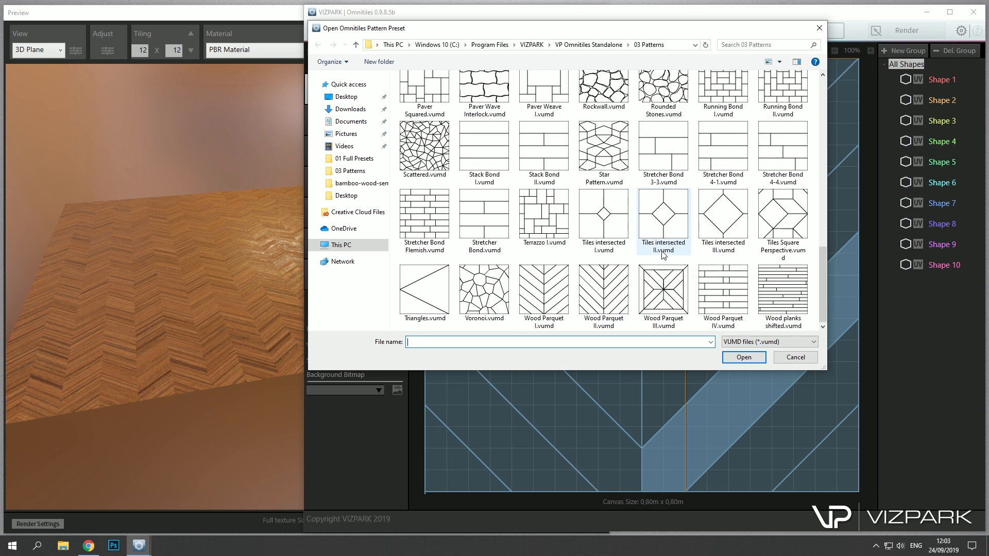
{"action": "scroll", "coordinate": [664, 253], "scroll_direction": "up", "scroll_amount": 8}
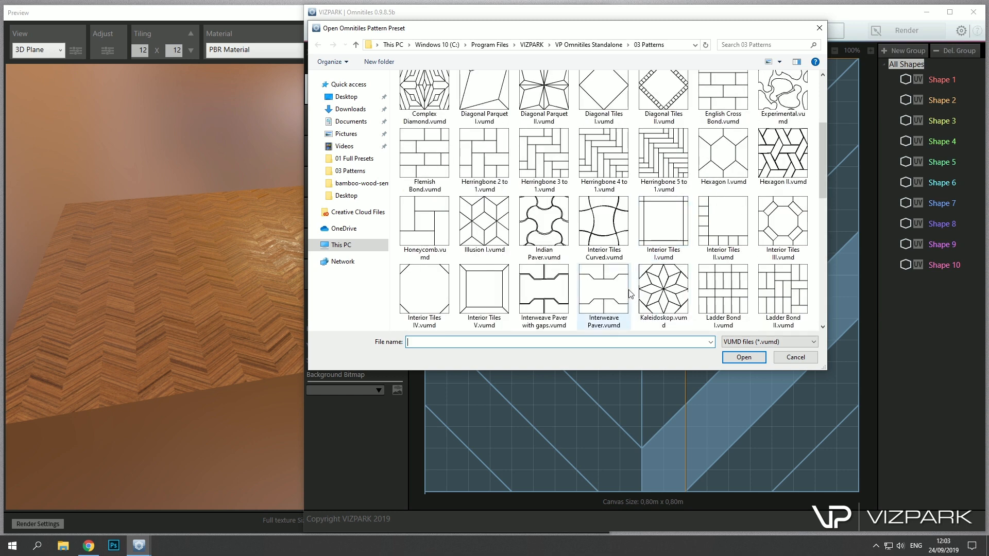
{"action": "double_click", "coordinate": [618, 231]}
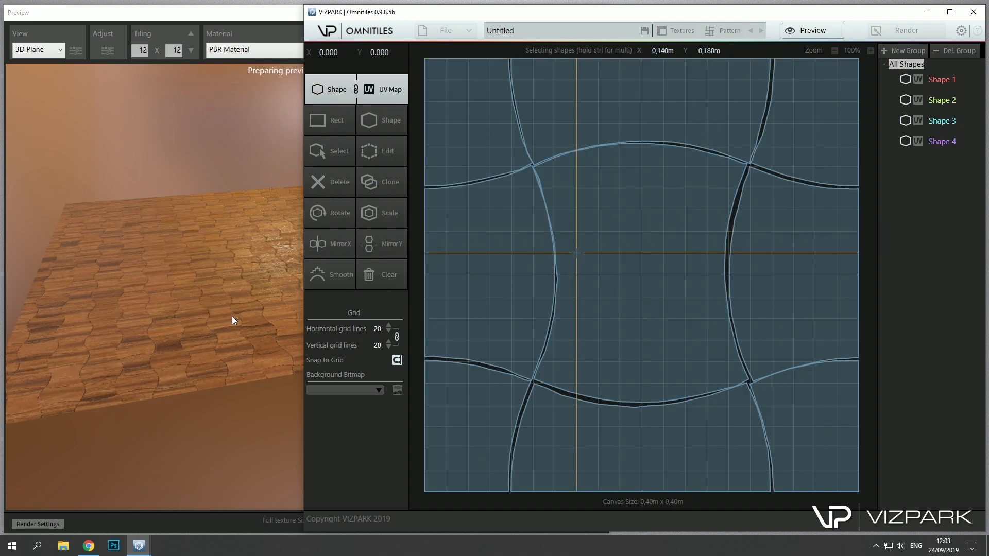
{"action": "left_click_drag", "start_coordinate": [236, 330], "coordinate": [301, 319]}
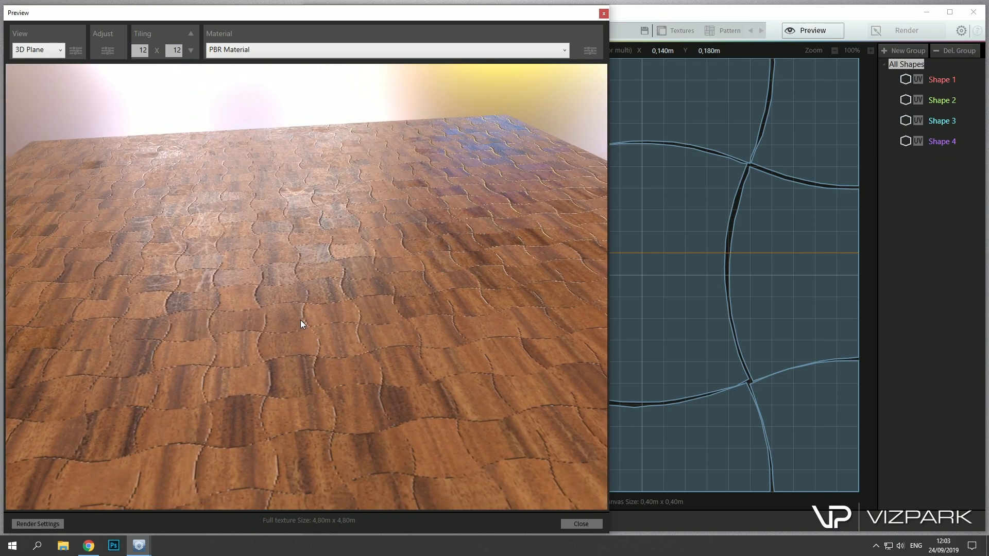
Load the Hexagon II pattern preset and examine the interlocking wood tiles on the preview plane.
{"action": "left_click", "coordinate": [727, 36]}
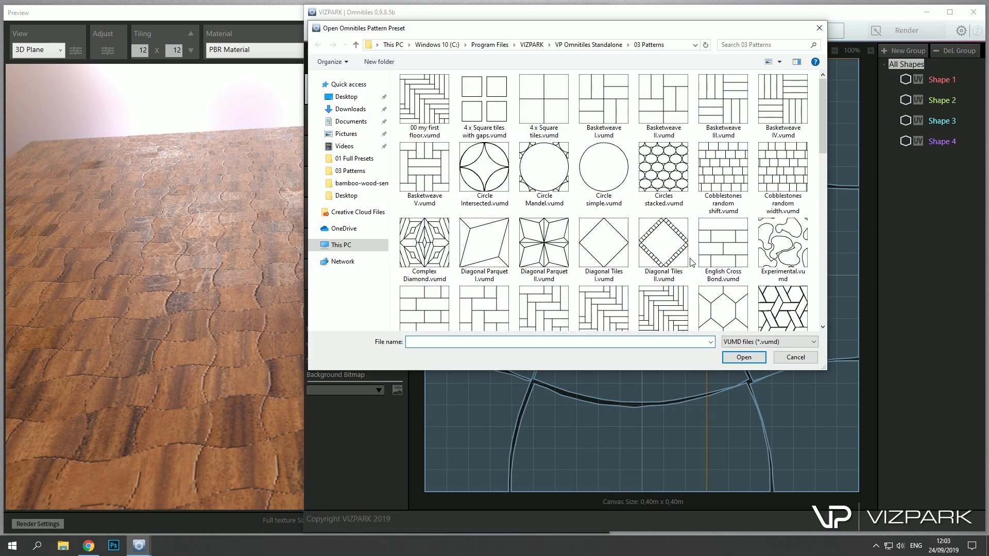
{"action": "scroll", "coordinate": [663, 266], "scroll_direction": "down", "scroll_amount": 2}
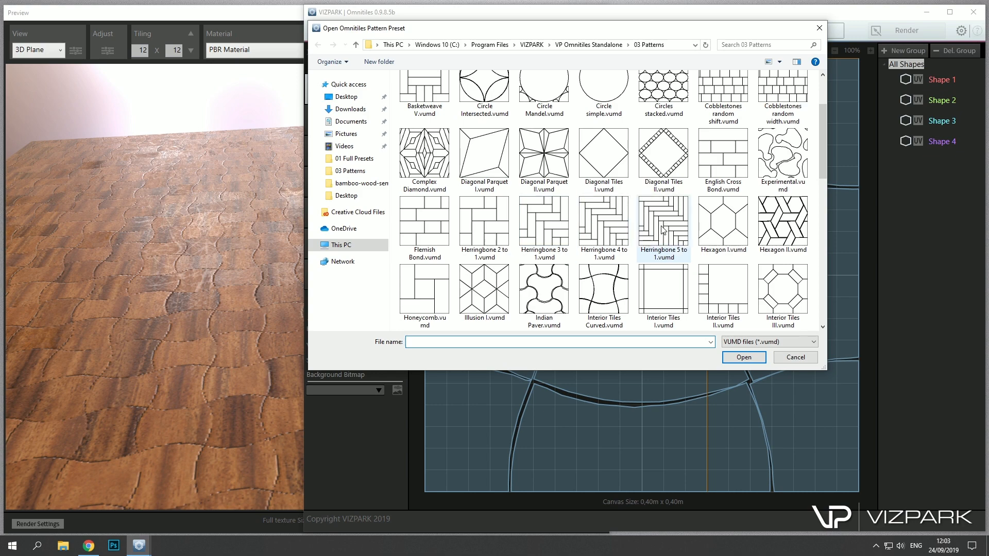
{"action": "scroll", "coordinate": [697, 224], "scroll_direction": "down", "scroll_amount": 3}
{"action": "double_click", "coordinate": [782, 93]}
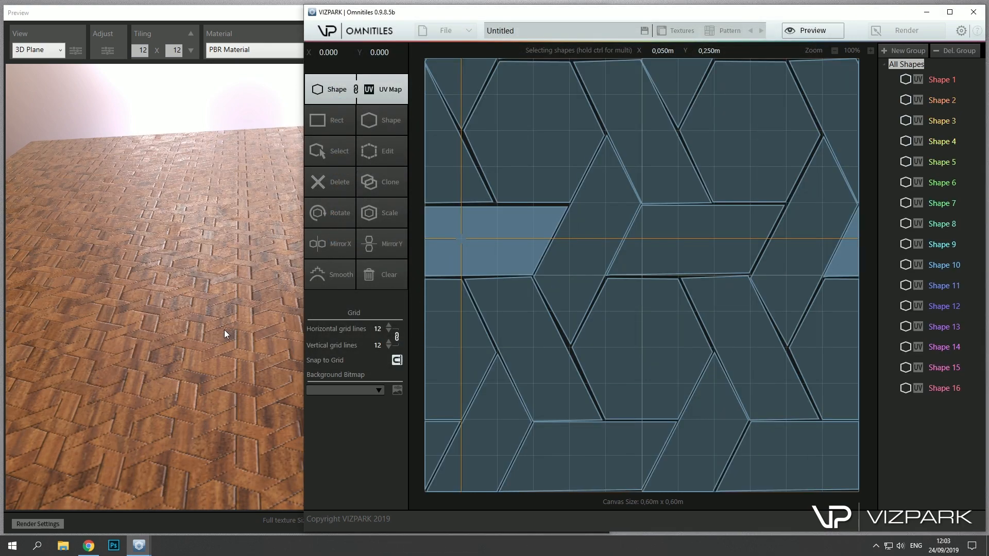
{"action": "left_click", "coordinate": [171, 358]}
{"action": "left_click_drag", "start_coordinate": [171, 358], "coordinate": [370, 340]}
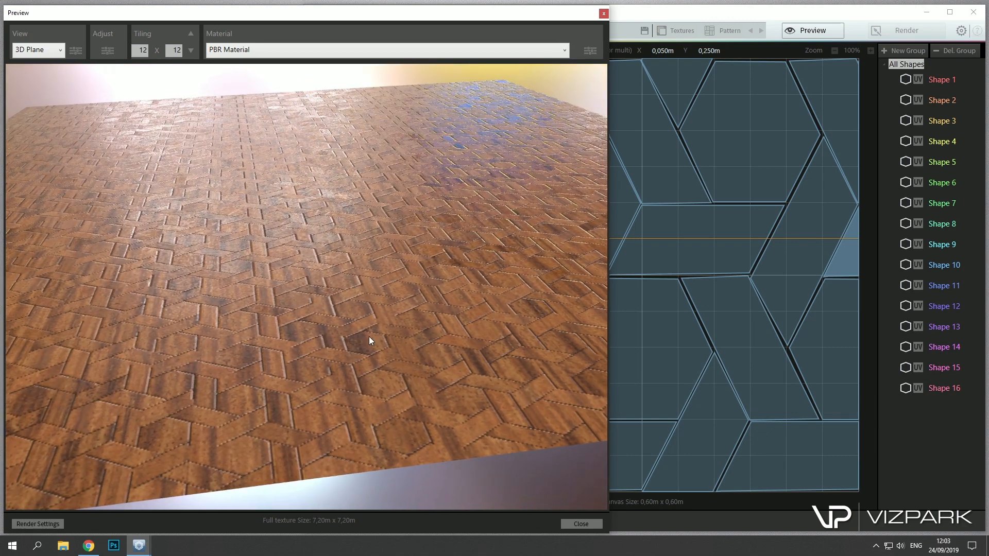
Set the preview map size to 4096 x 4096, confirm, and inspect the sharper hexagon floor from several angles.
{"action": "left_click", "coordinate": [76, 51]}
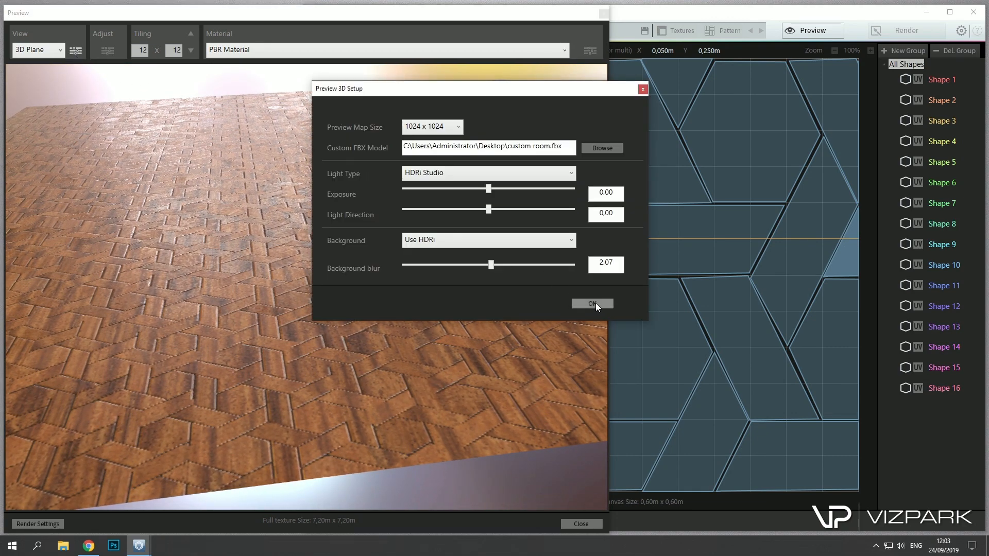
{"action": "left_click", "coordinate": [458, 127]}
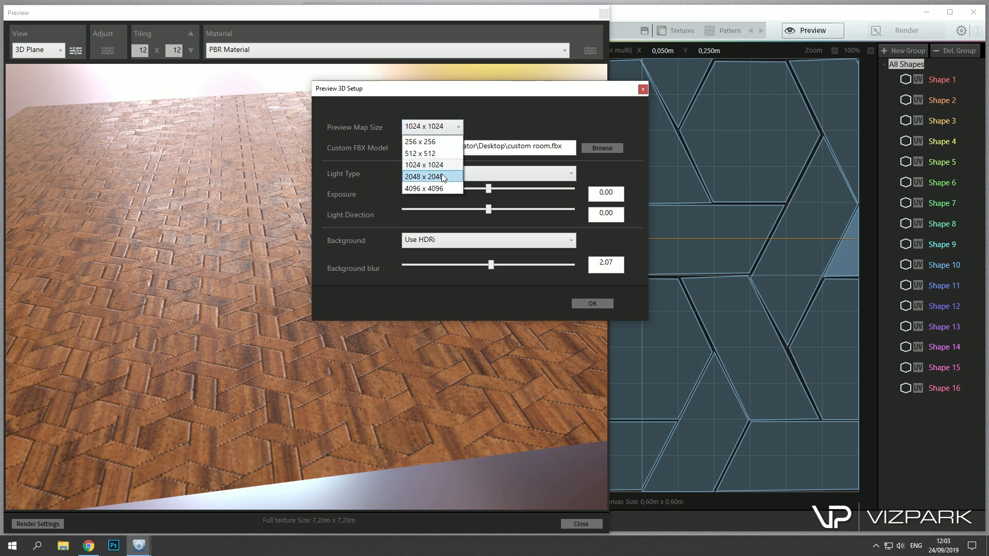
{"action": "left_click", "coordinate": [444, 188]}
{"action": "left_click", "coordinate": [593, 303]}
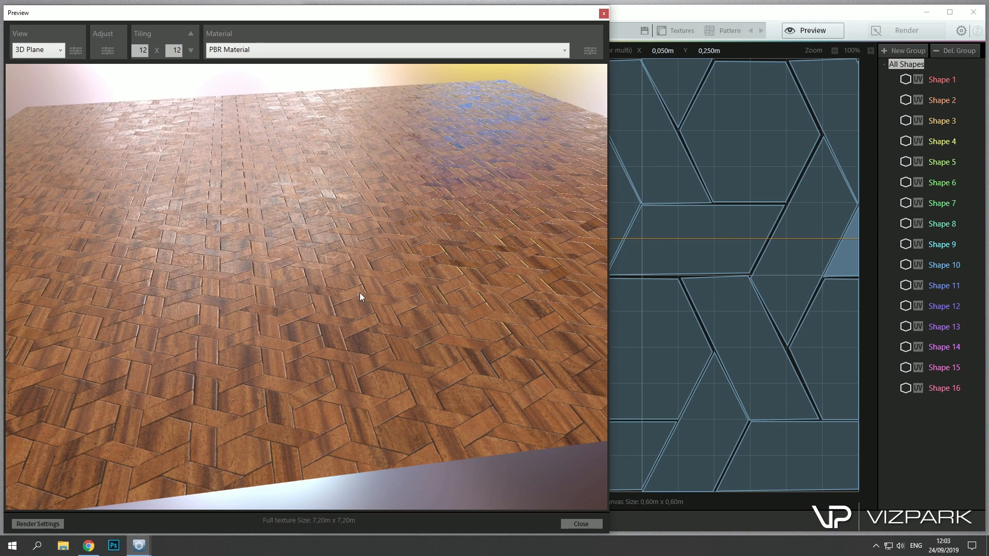
{"action": "left_click_drag", "start_coordinate": [449, 323], "coordinate": [337, 311]}
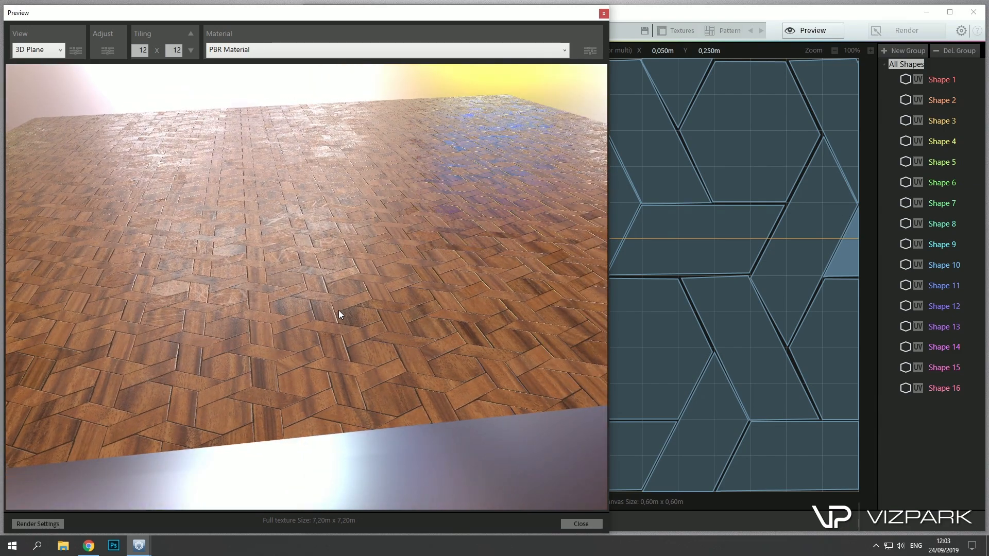
{"action": "mouse_move", "coordinate": [415, 314]}
{"action": "left_mouse_down"}
{"action": "mouse_move", "coordinate": [363, 332]}
{"action": "mouse_move", "coordinate": [424, 320]}
{"action": "left_mouse_up"}
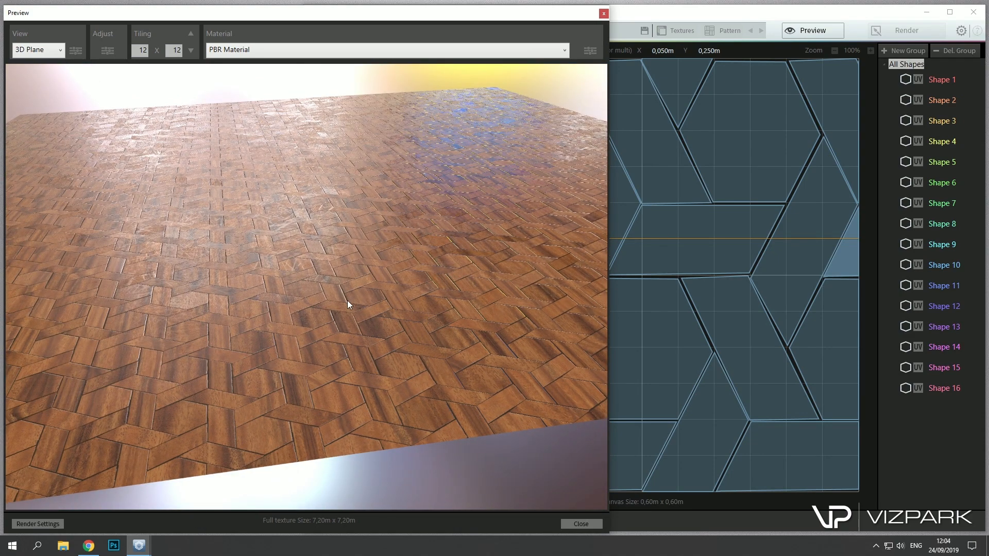